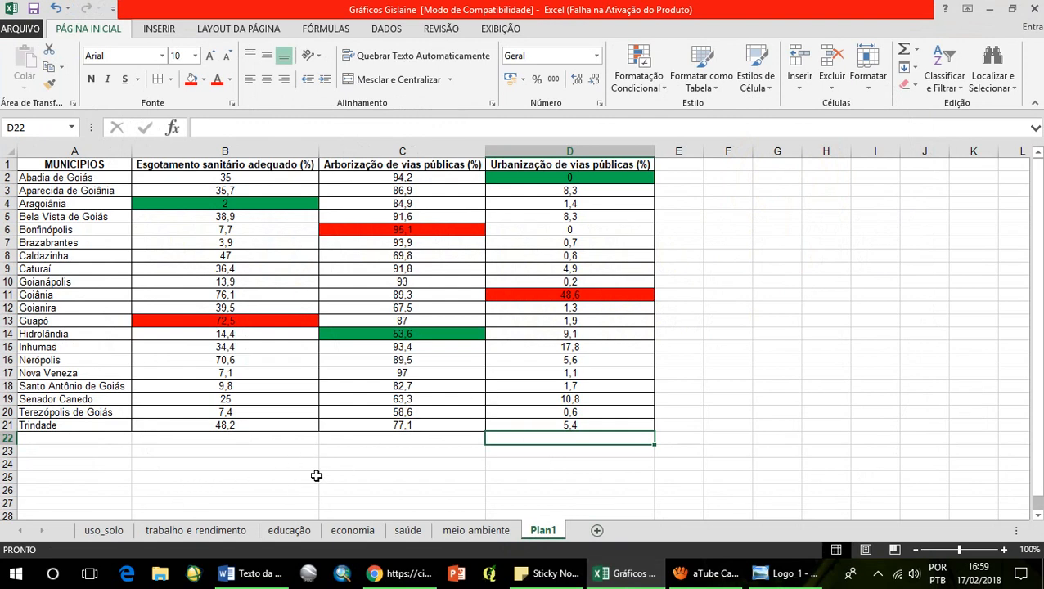
Review the data and charts on the uso_solo, trabalho e rendimento, educação, economia, saúde and meio ambiente sheets, and return to Plan1.
left_click(103, 531)
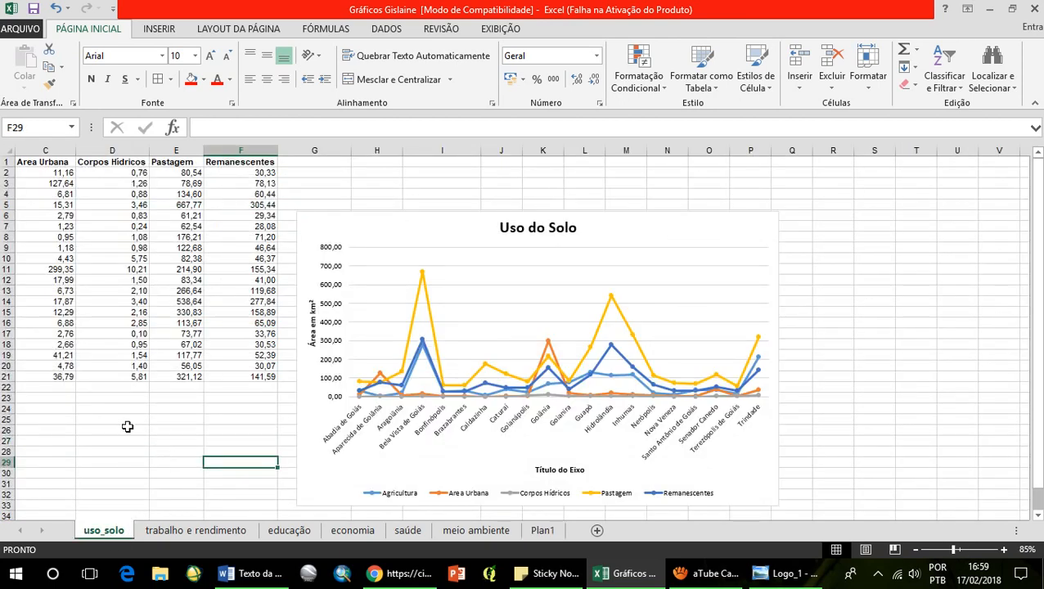
left_click_drag(123, 409, 49, 398)
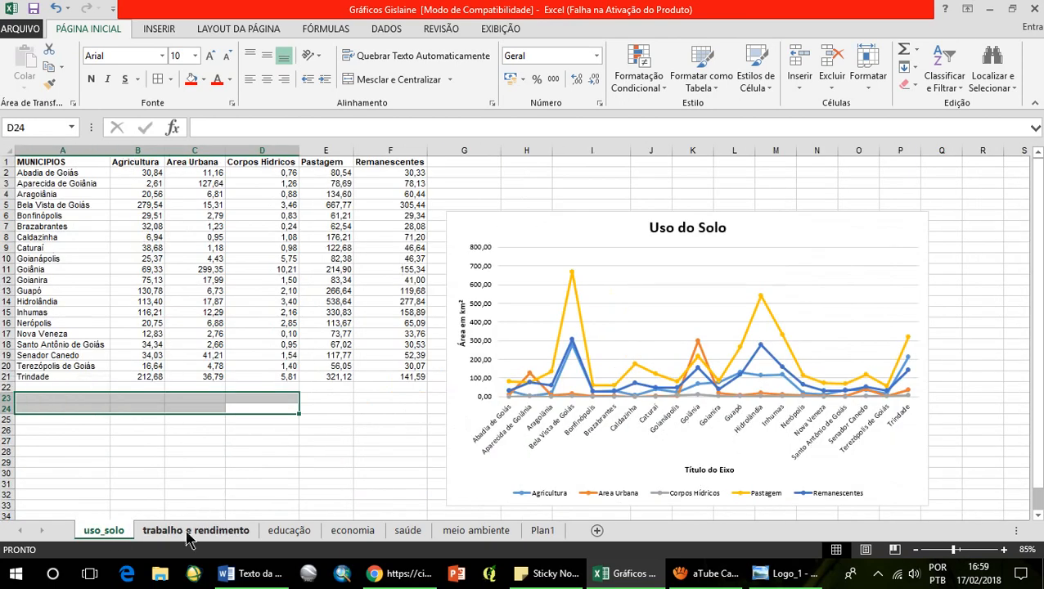
left_click(188, 533)
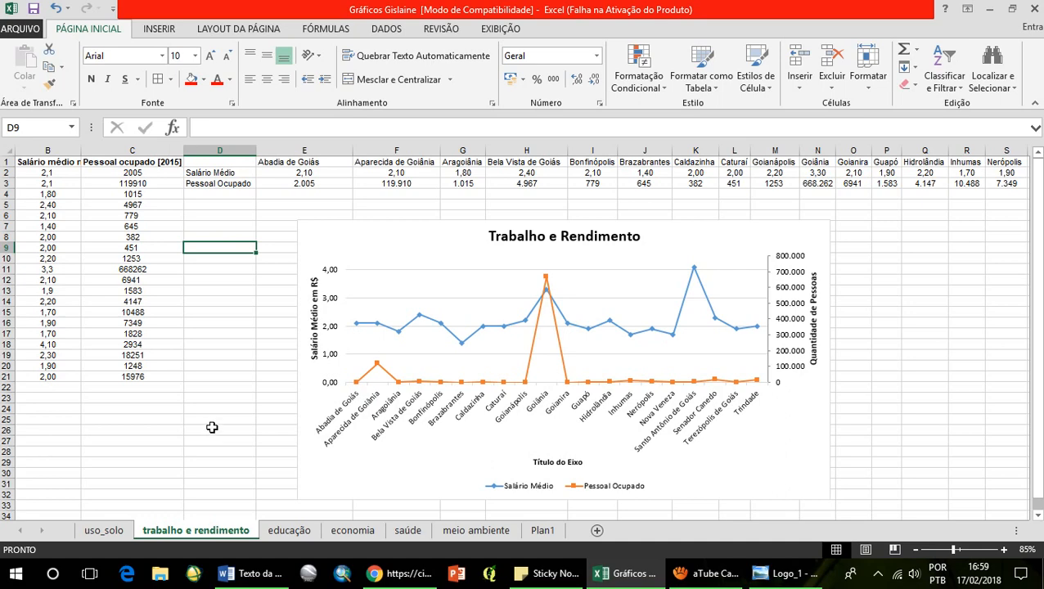
left_click(288, 531)
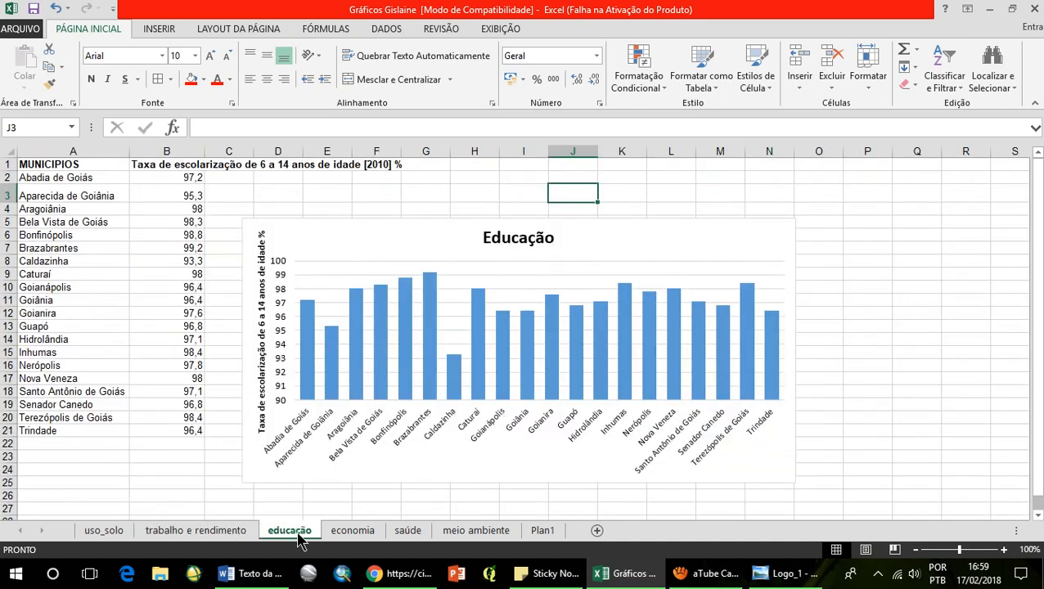
left_click(350, 531)
left_click(408, 531)
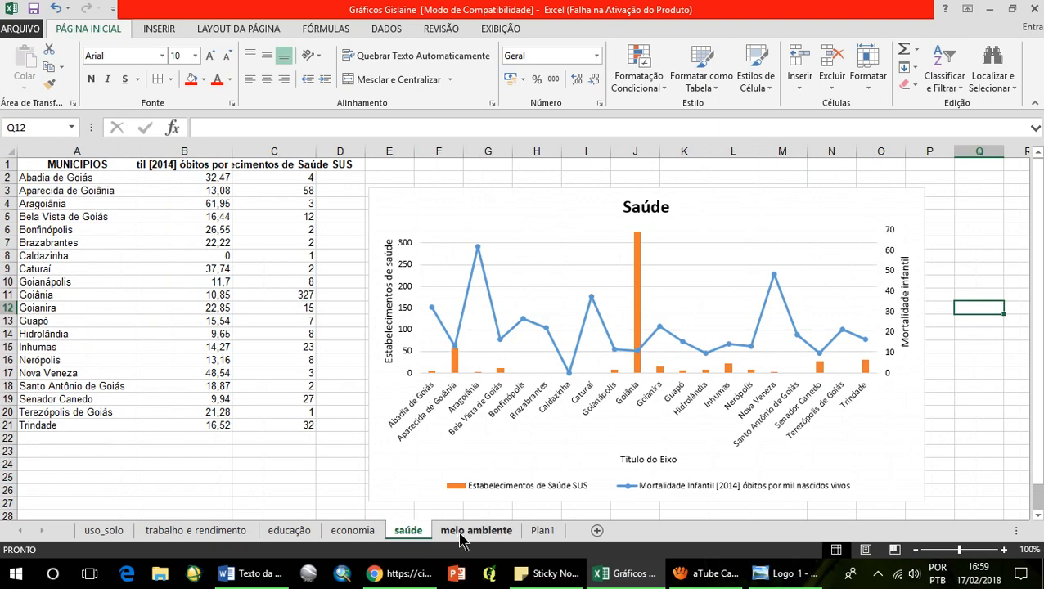
left_click(507, 532)
left_click(408, 531)
left_click(352, 531)
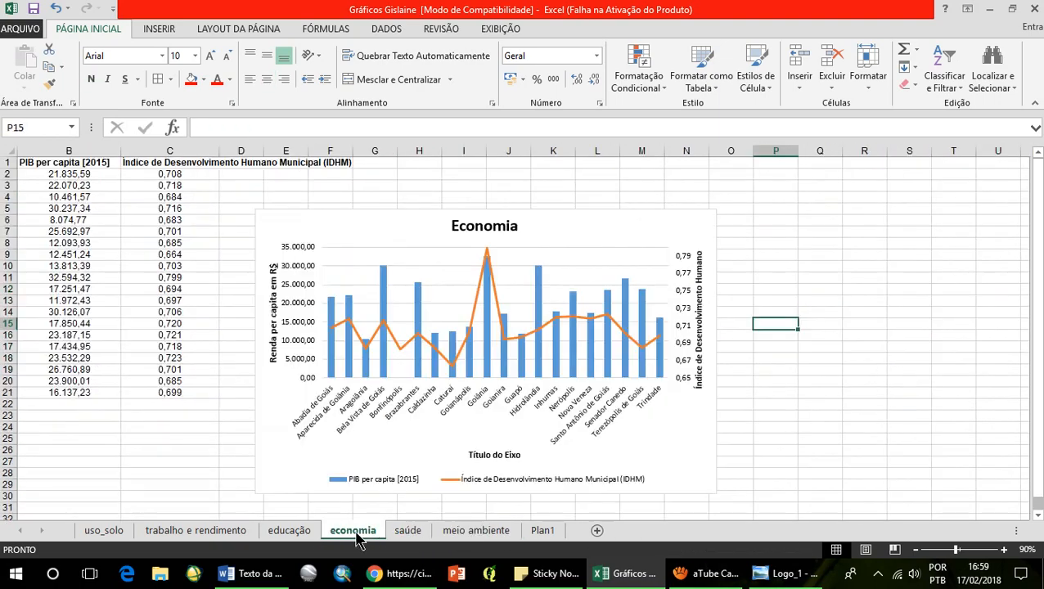
left_click(106, 532)
left_click(196, 531)
left_click(352, 530)
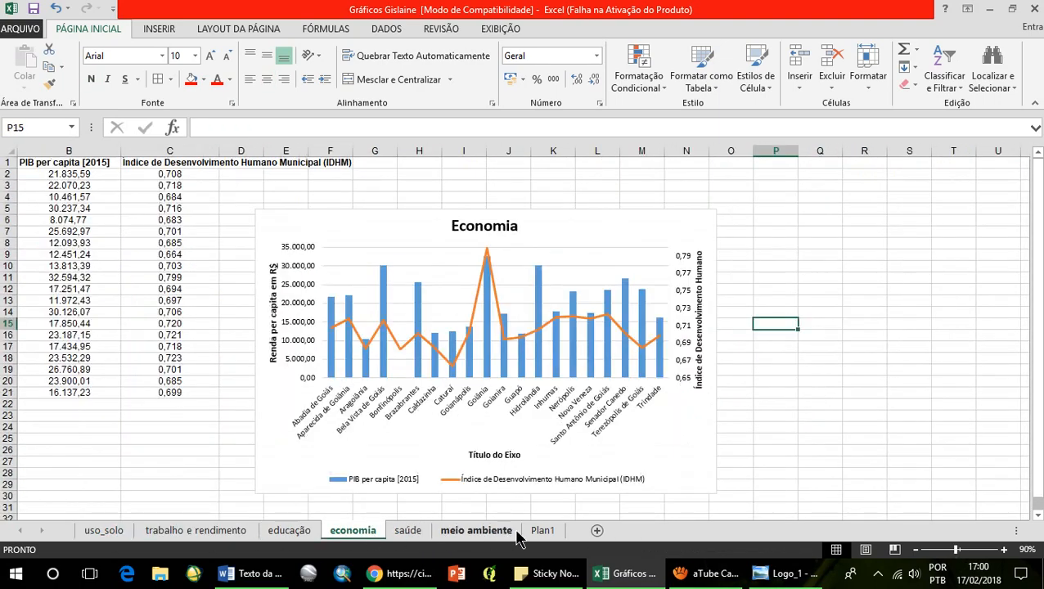
left_click(534, 535)
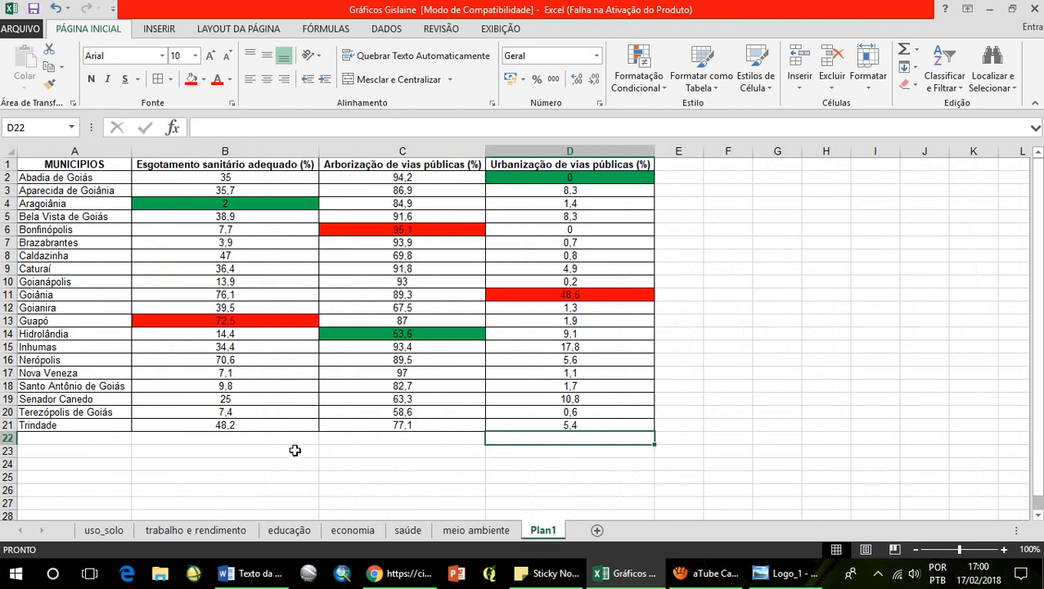
Save the workbook with the Plan1 table open.
left_click(529, 426)
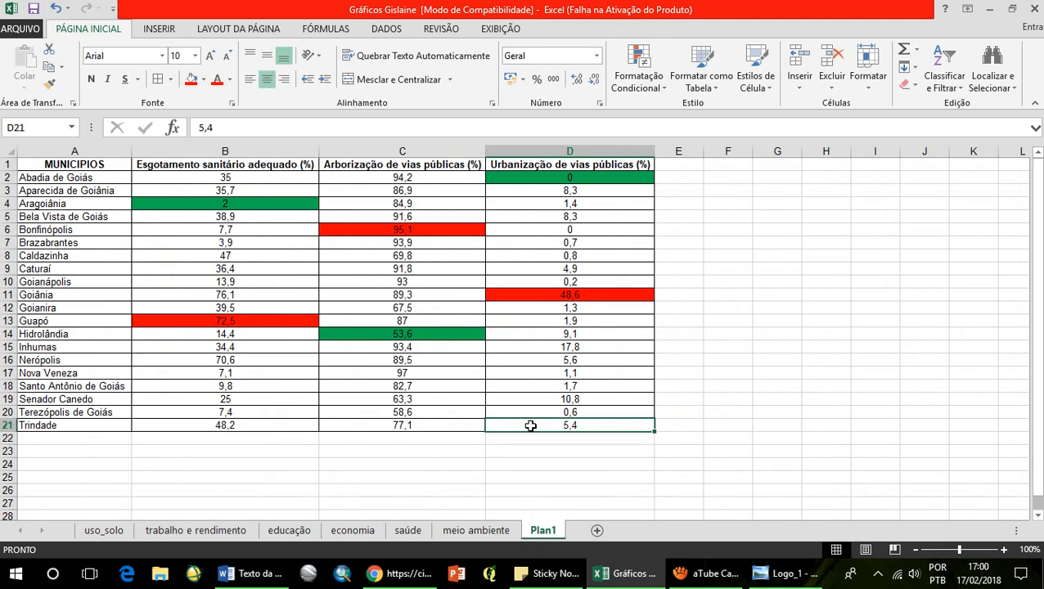
left_click(33, 11)
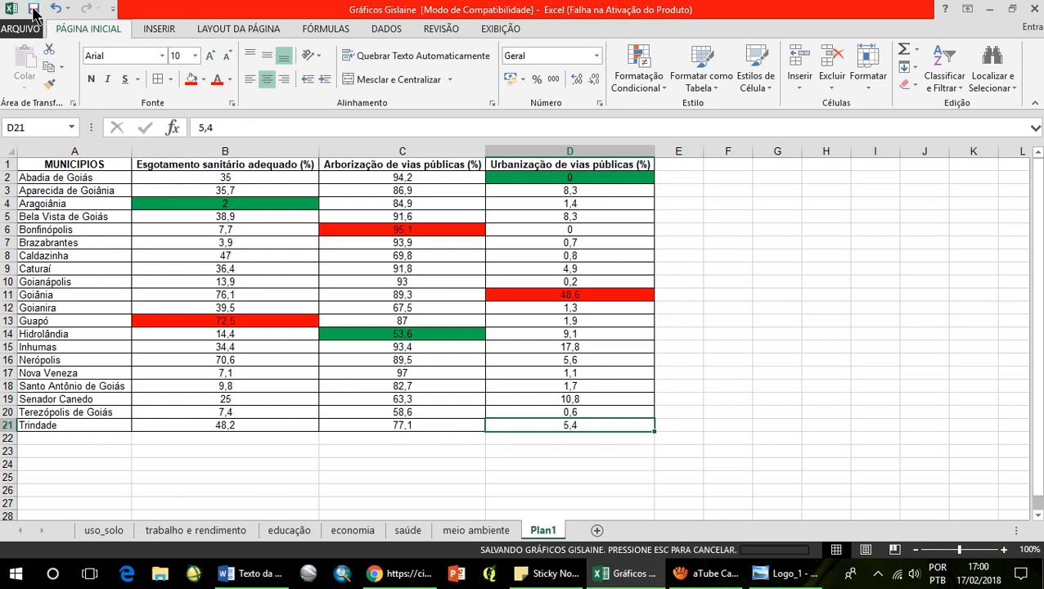
left_click(581, 385)
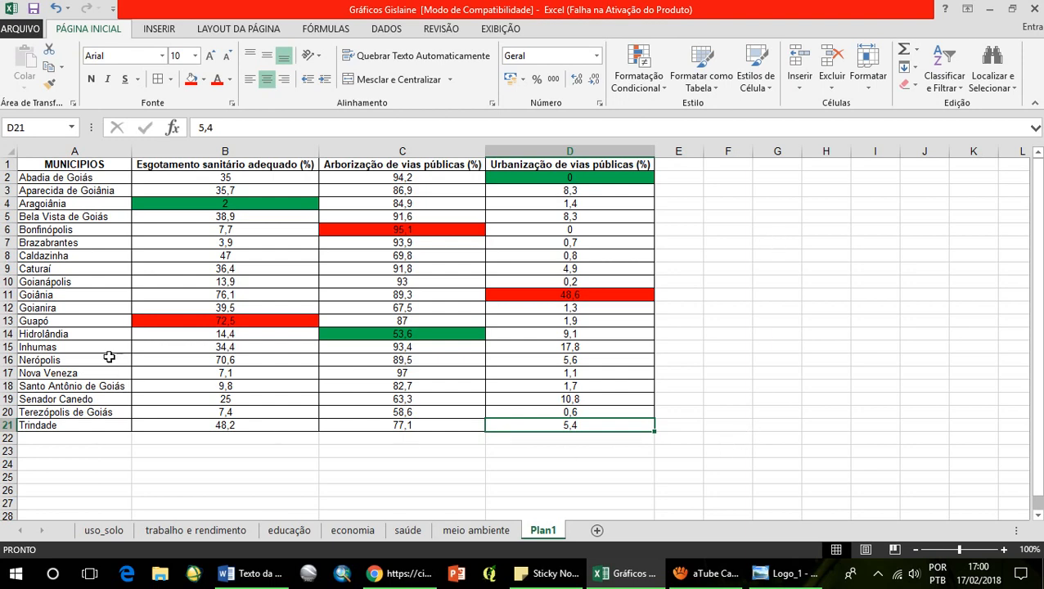
Examine the municipality list in A2:A21 and the sanitation, tree-planting and urbanization percentage columns of the Plan1 table.
left_click(57, 179)
left_click_drag(58, 184, 72, 425)
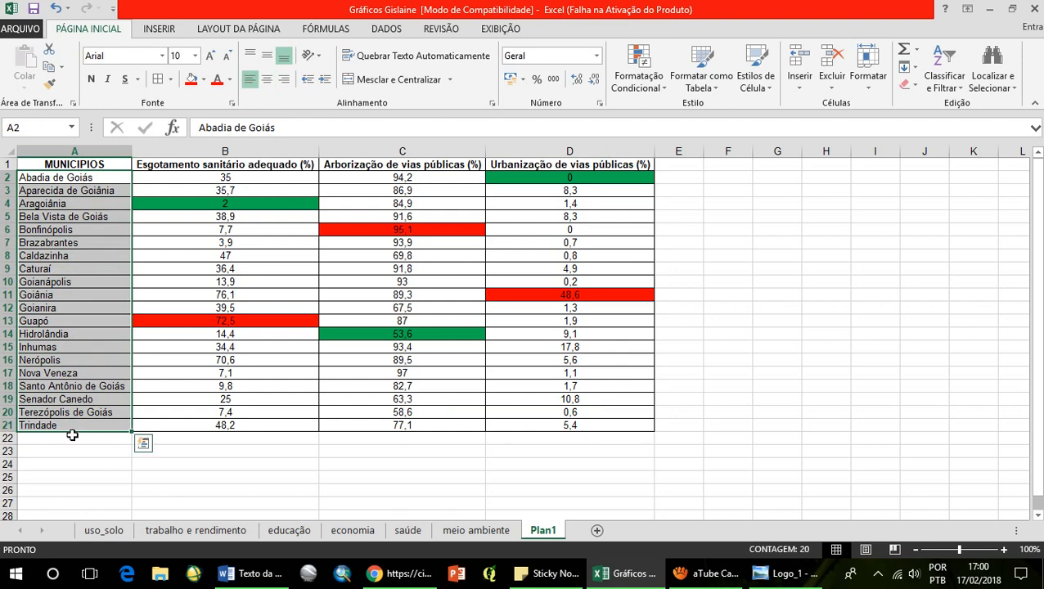
left_click(72, 448)
left_click_drag(52, 180, 73, 425)
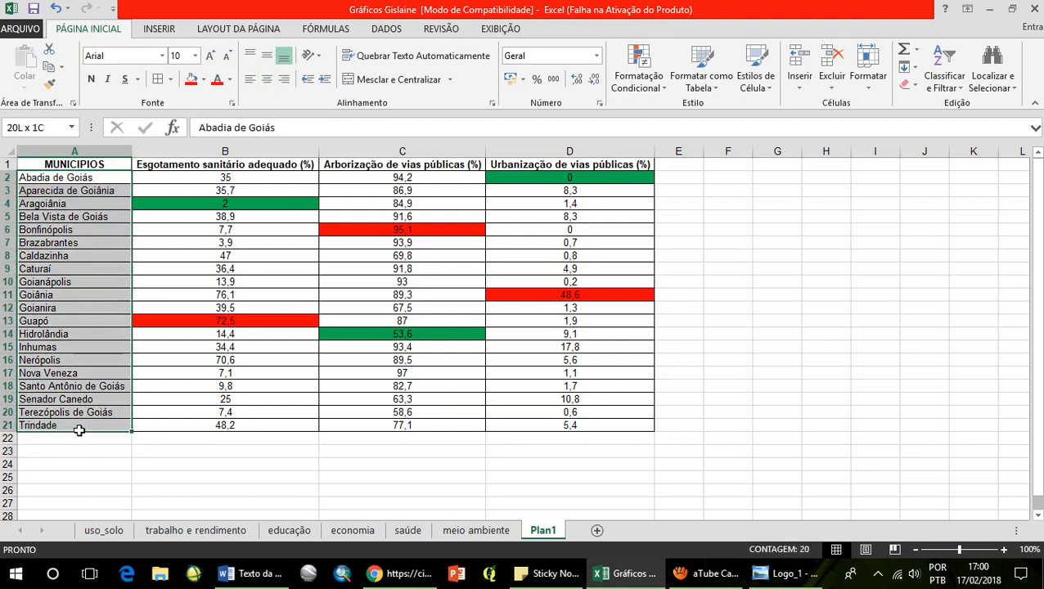
left_click(213, 163)
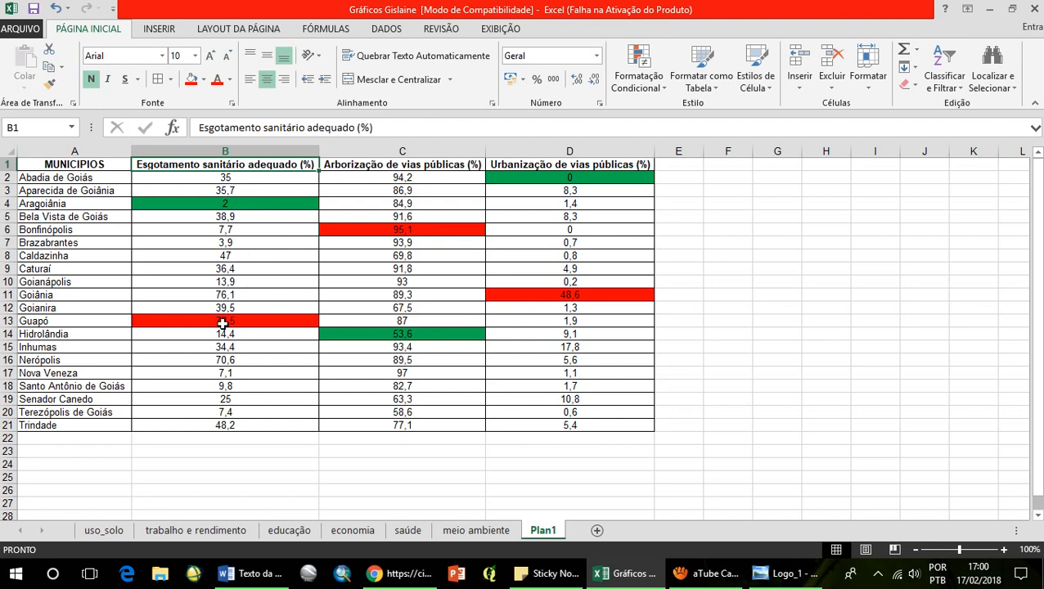
left_click(248, 255)
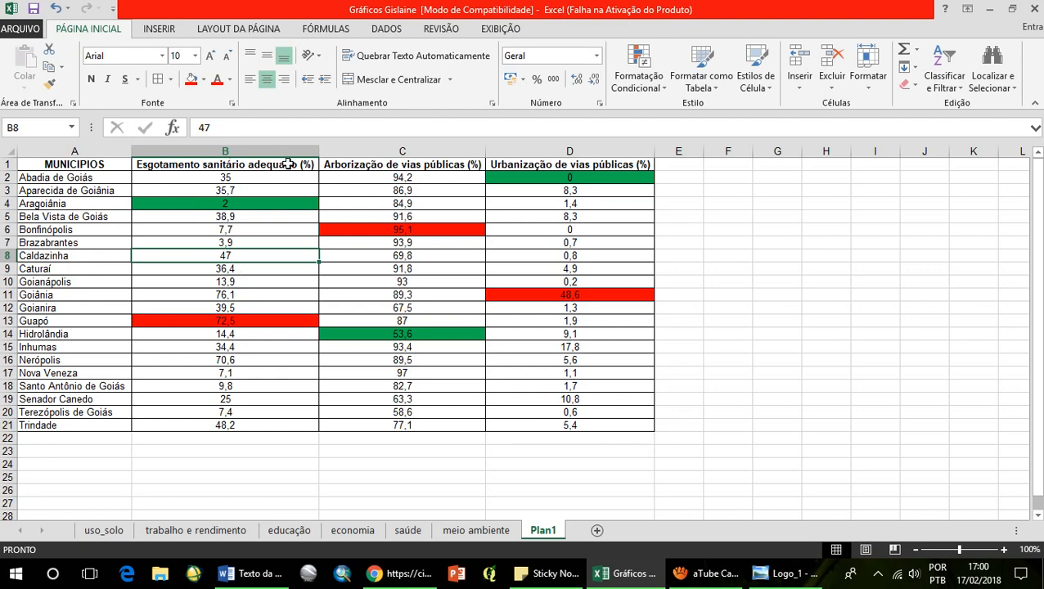
left_click(400, 163)
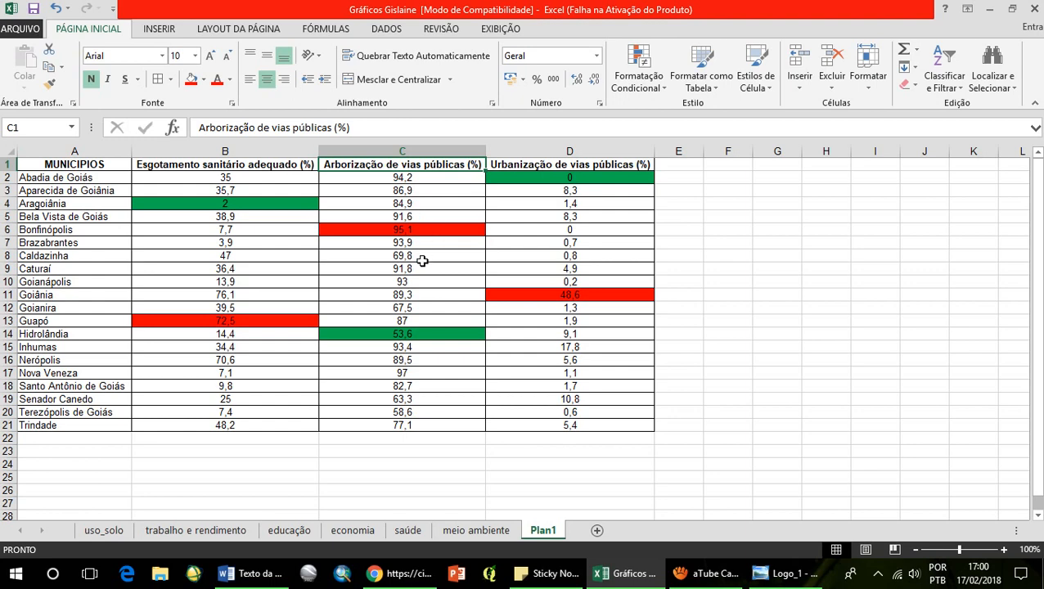
left_click(564, 164)
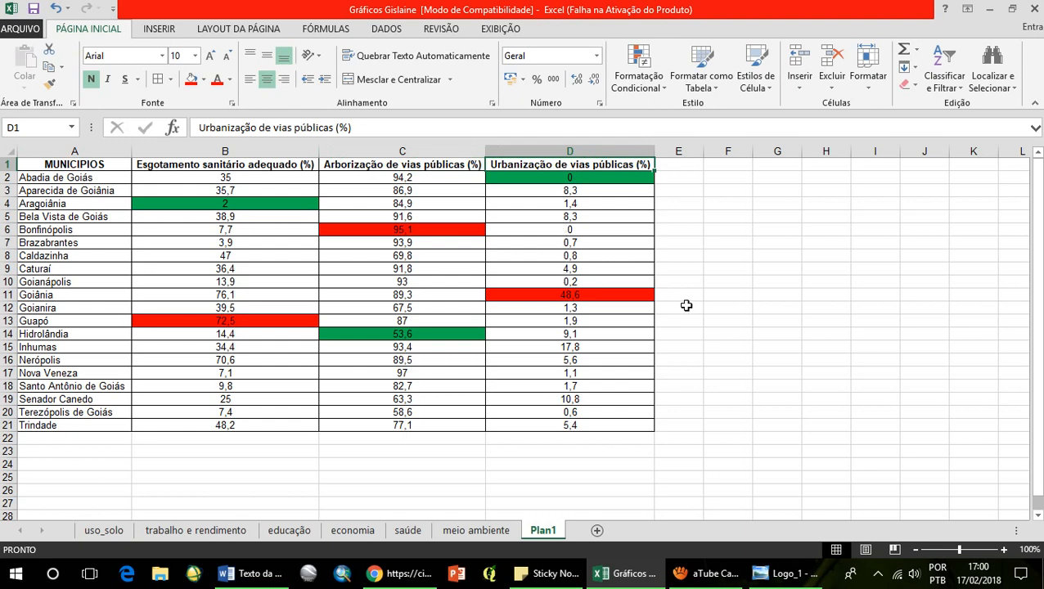
left_click(677, 178)
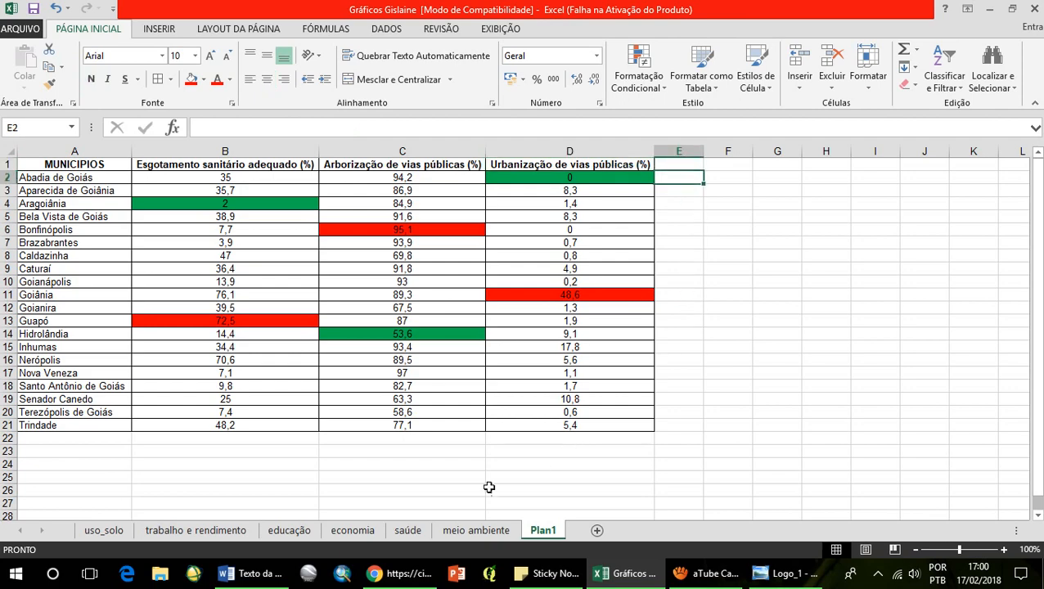
Switch to Chrome, search for "ibge cidades" in a new tab and open the IBGE Cidades result.
left_click(414, 574)
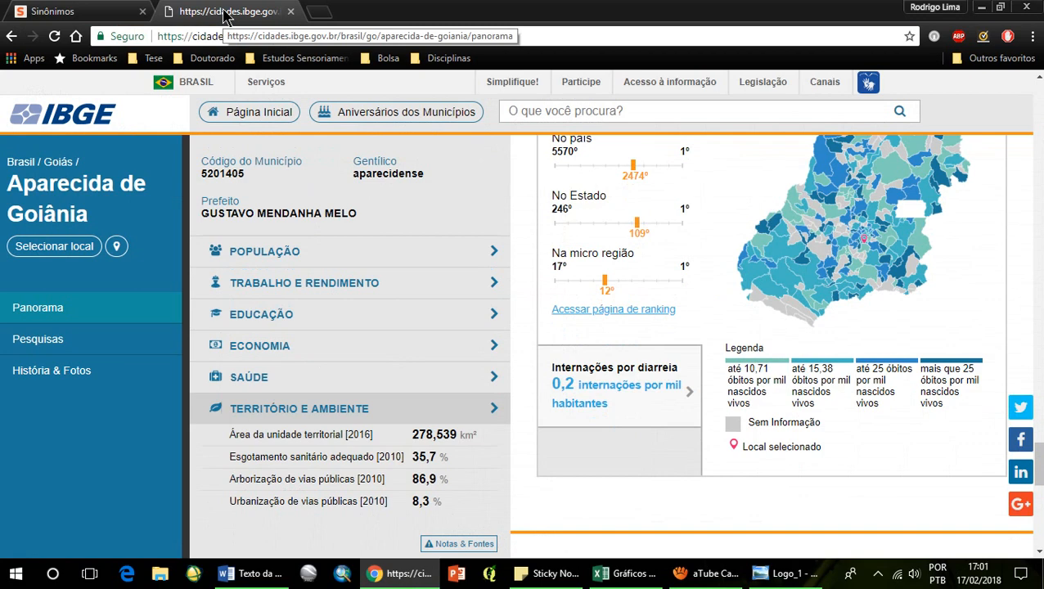
left_click(321, 12)
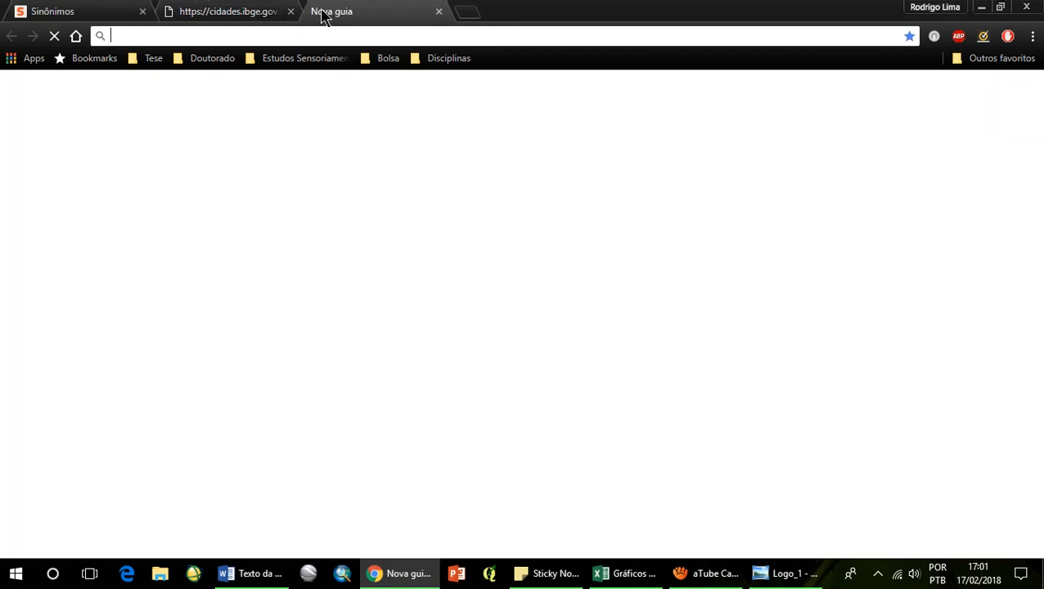
type("ibge cidades")
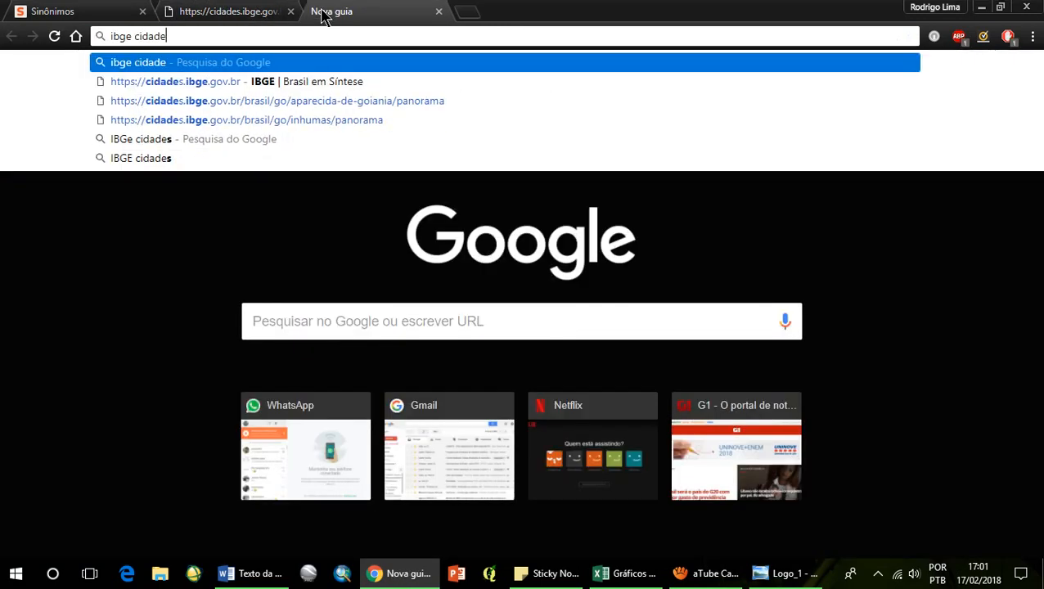
key("Return")
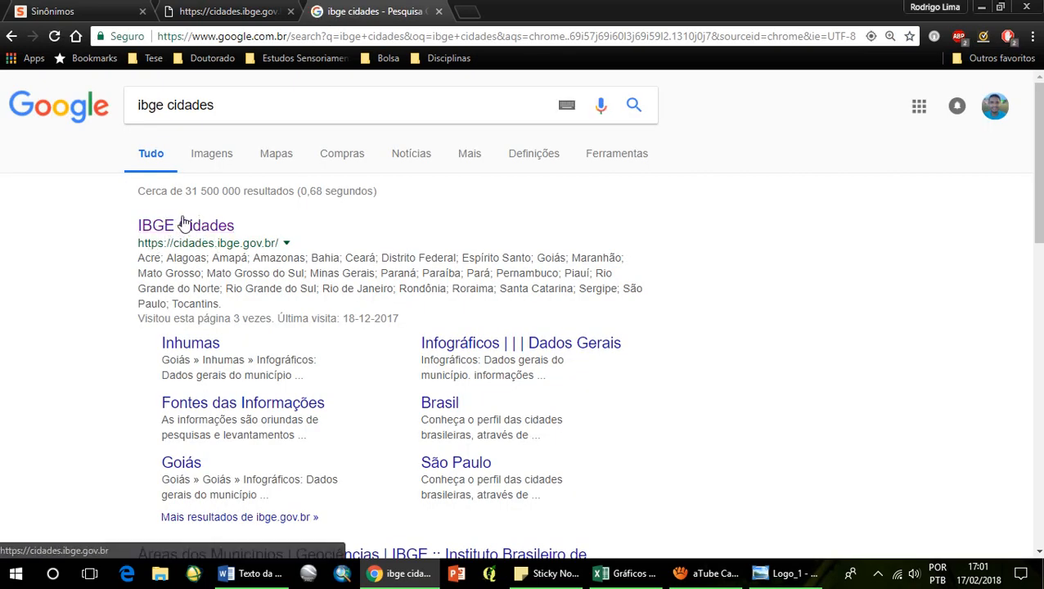
left_click(185, 226)
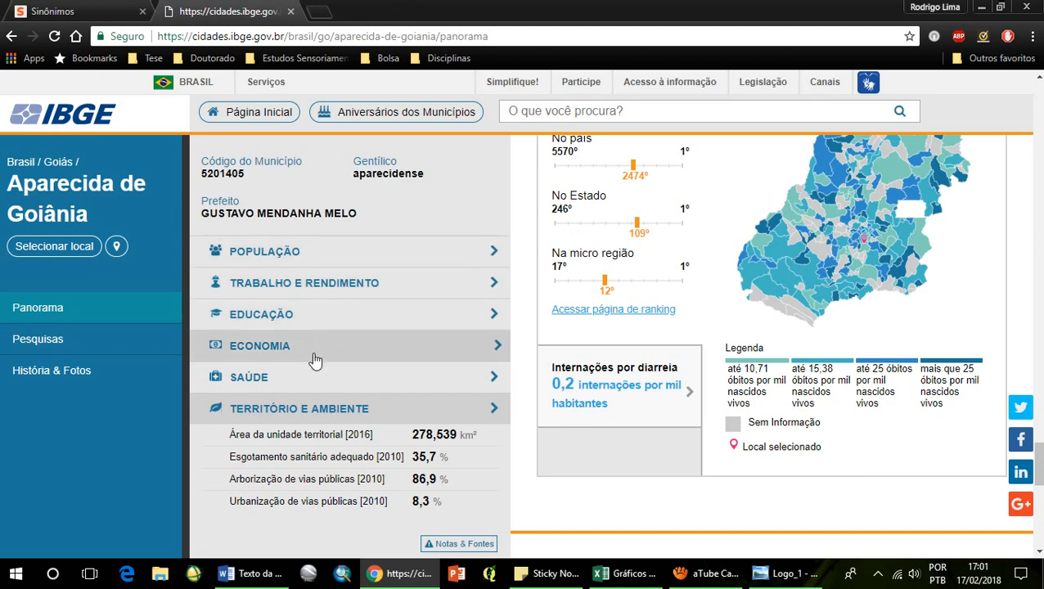
Look over the Aparecida de Goiânia panorama page on IBGE Cidades and check it against the Plan1 table in Excel.
scroll(315, 360, "up", 3)
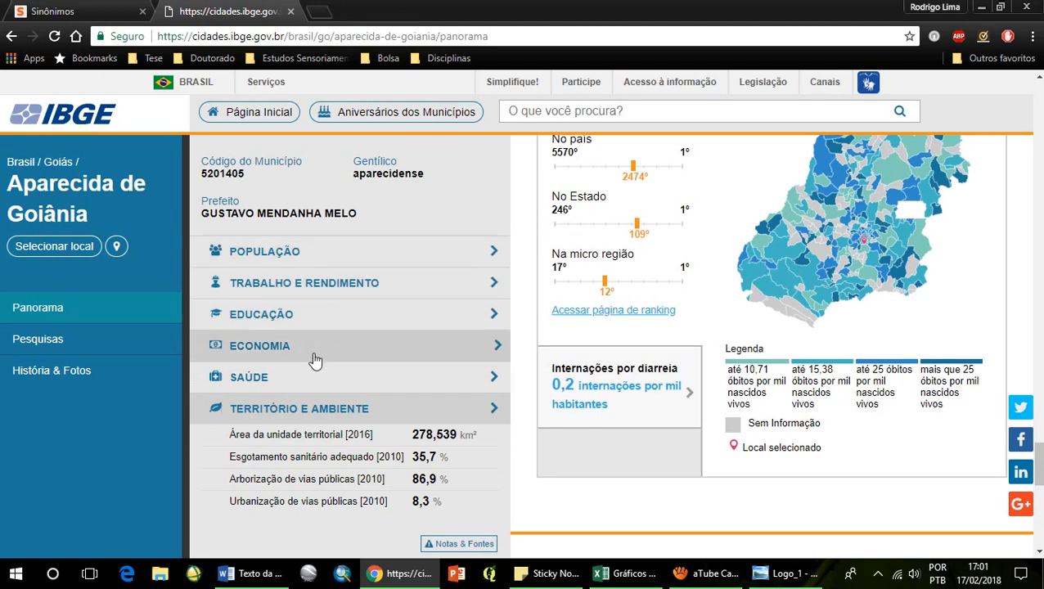
scroll(315, 360, "down", 3)
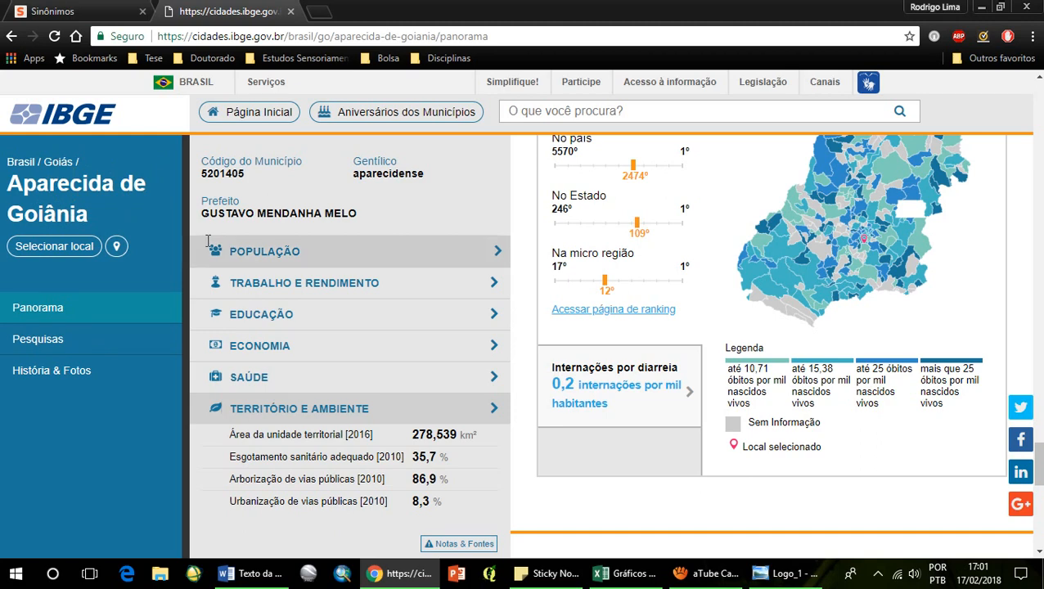
left_click(340, 351)
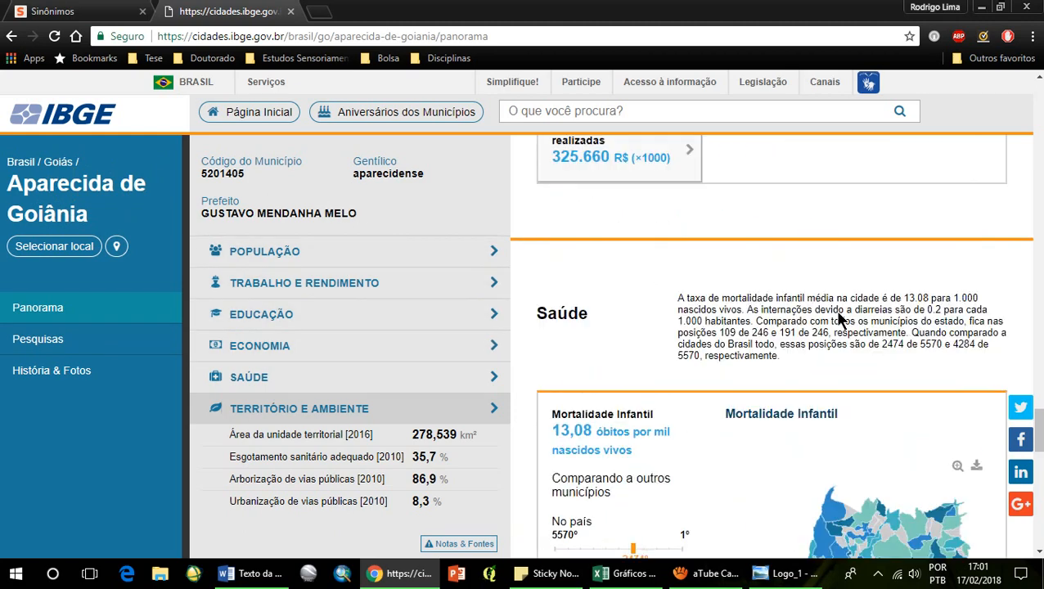
left_click_drag(1041, 417, 1037, 122)
left_click(624, 573)
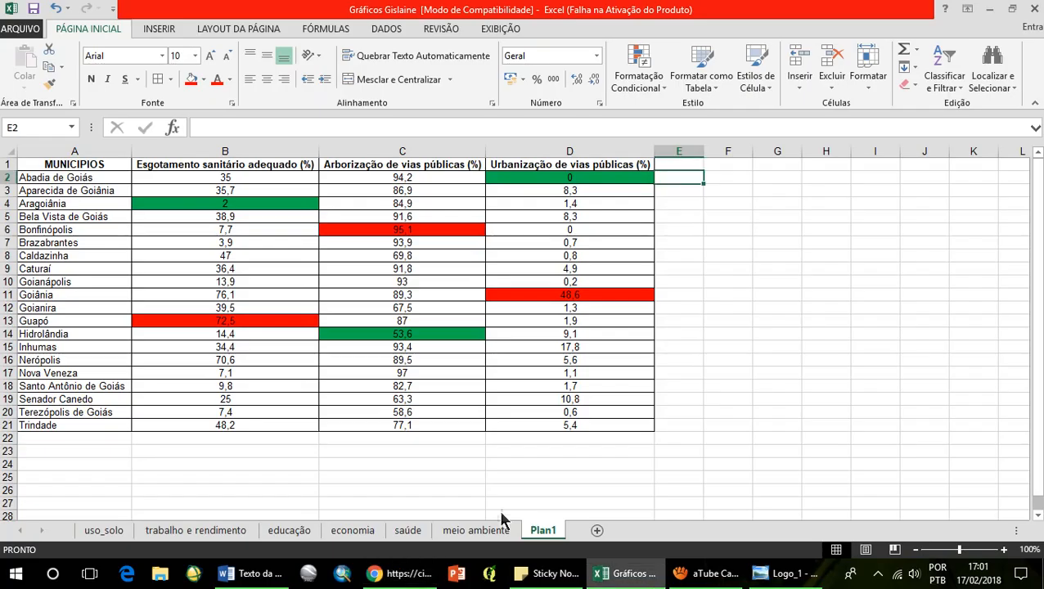
key("alt+Tab")
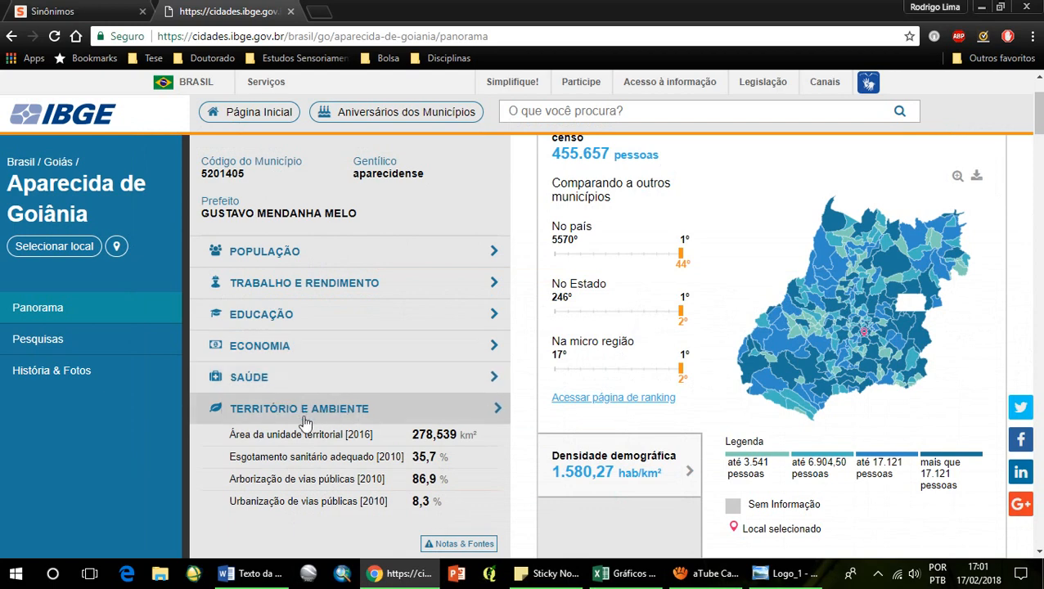
Highlight the Esgotamento sanitário adequado, Arborização and Urbanização de vias públicas indicators under Território e Ambiente for Aparecida de Goiânia.
left_click_drag(242, 461, 434, 460)
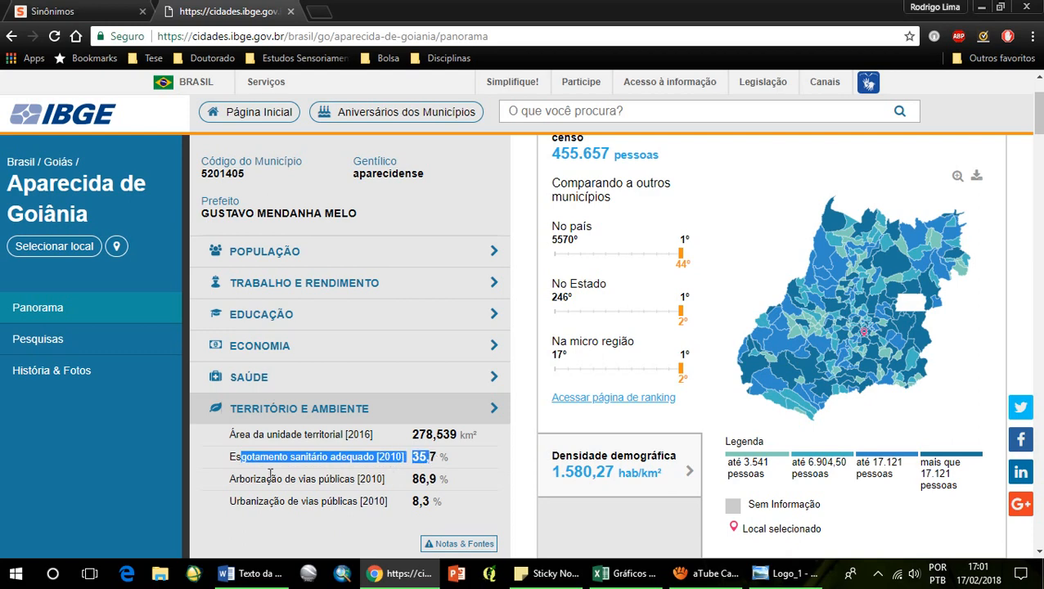
left_click_drag(256, 479, 313, 481)
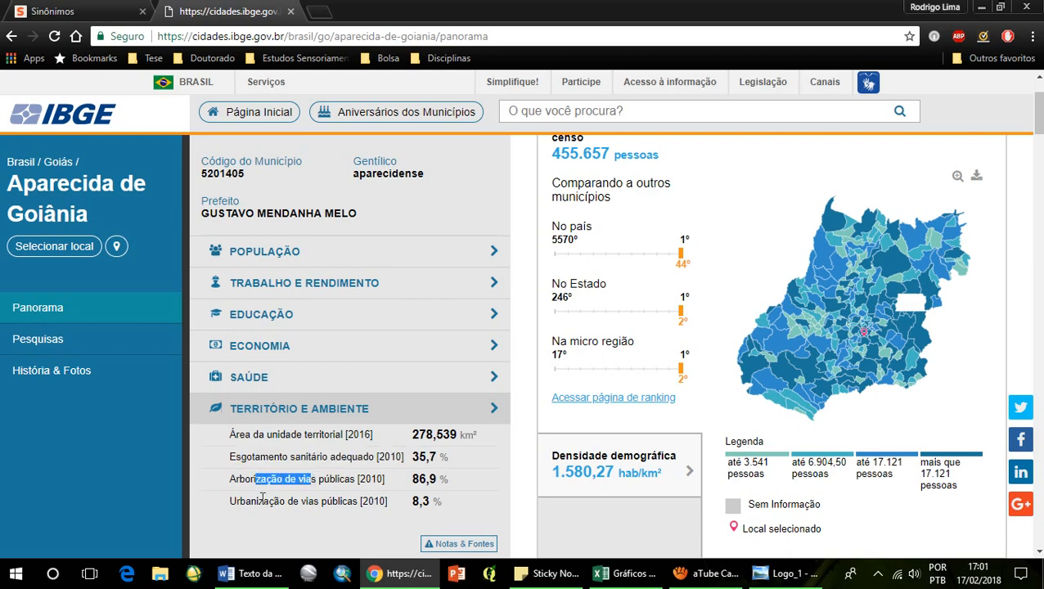
left_click_drag(250, 501, 319, 500)
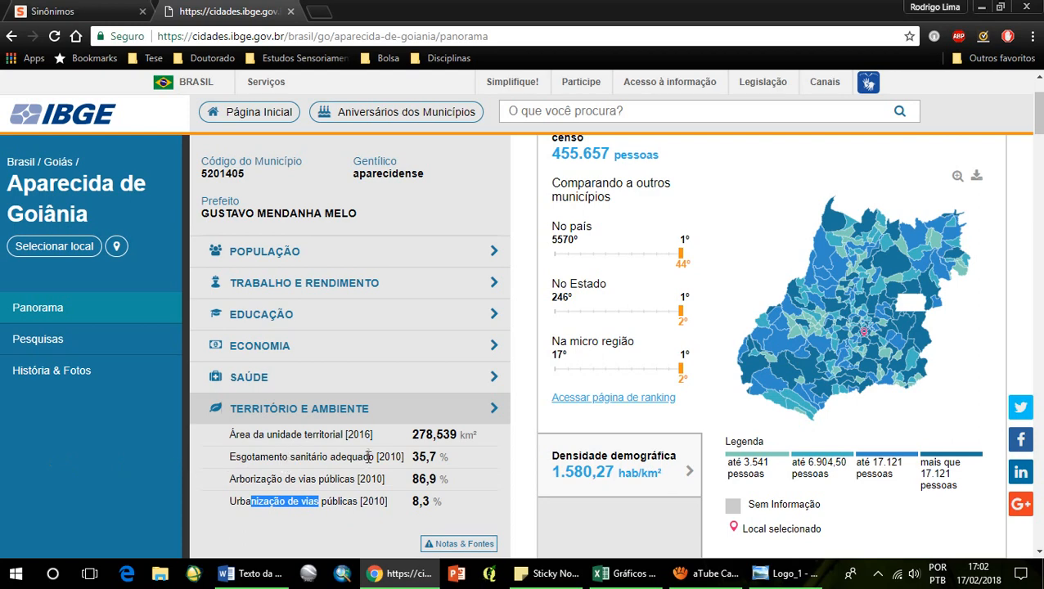
Open the Notas & Fontes list and read how the territory and environment indicators are calculated and where they come from.
left_click(459, 545)
scroll(507, 473, "down", 10)
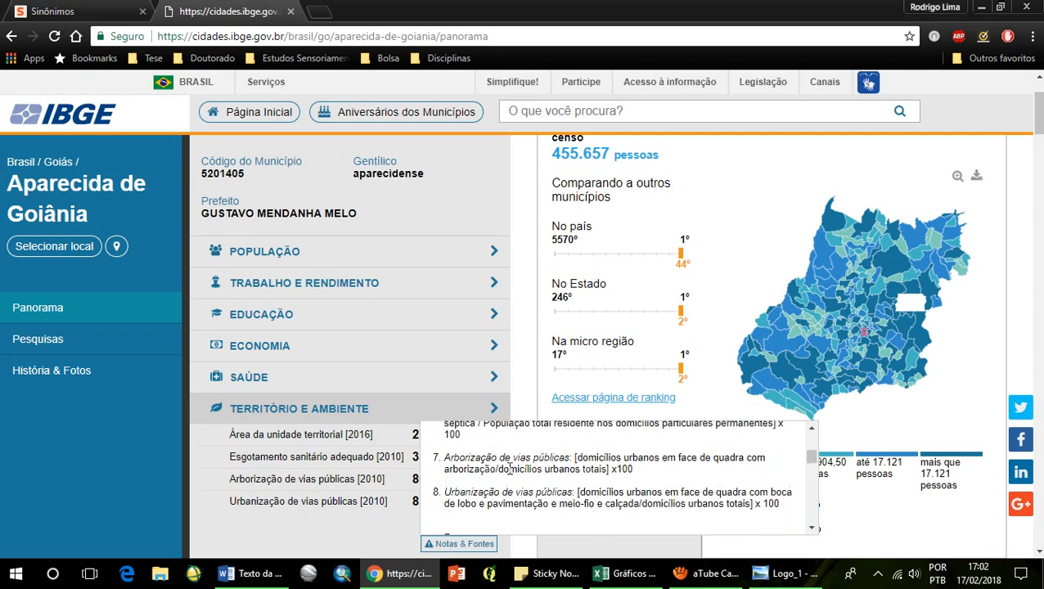
scroll(509, 468, "down", 8)
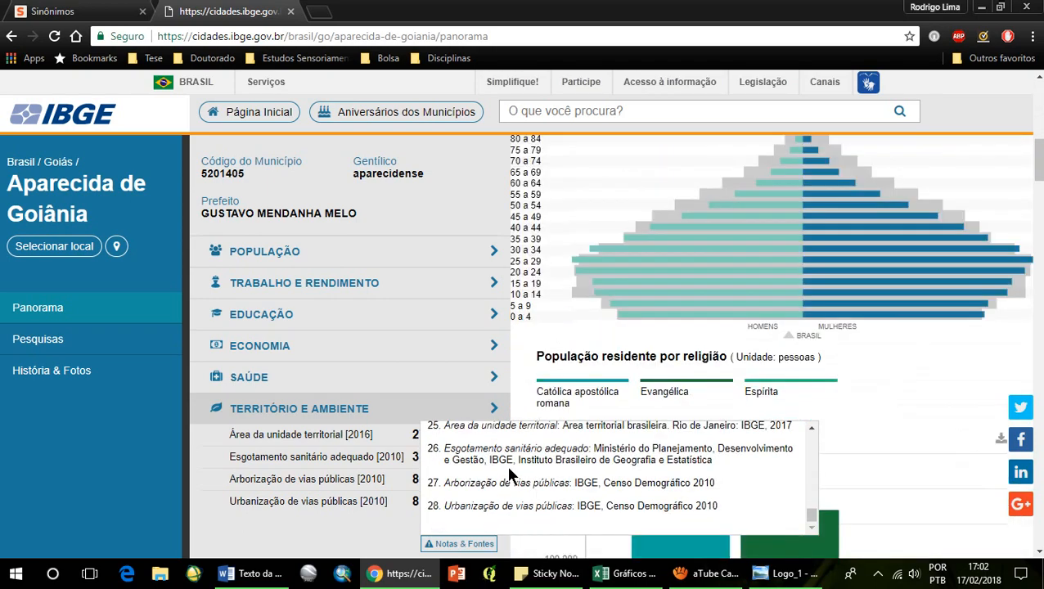
scroll(523, 489, "up", 20)
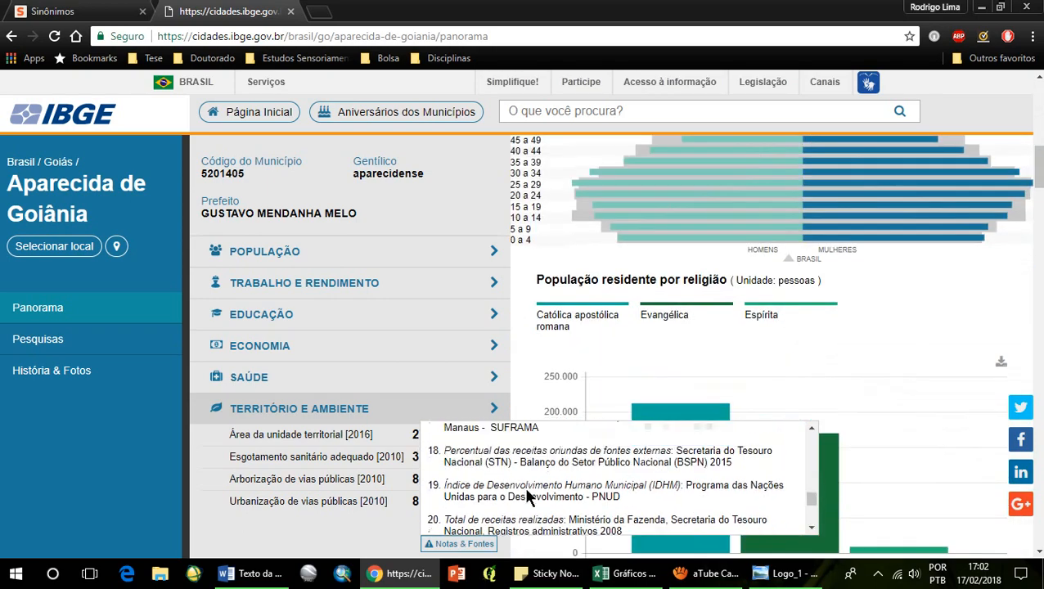
scroll(517, 489, "up", 5)
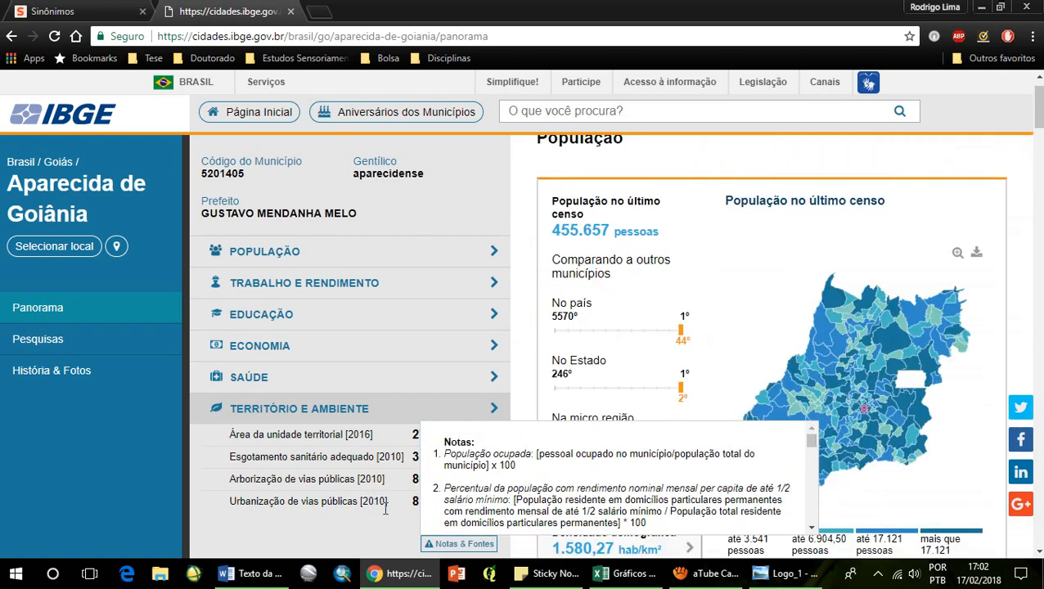
Close the Notas & Fontes list and the Logo_1 image window, and switch back to the Gráficos Gislaine workbook in Excel.
left_click(454, 544)
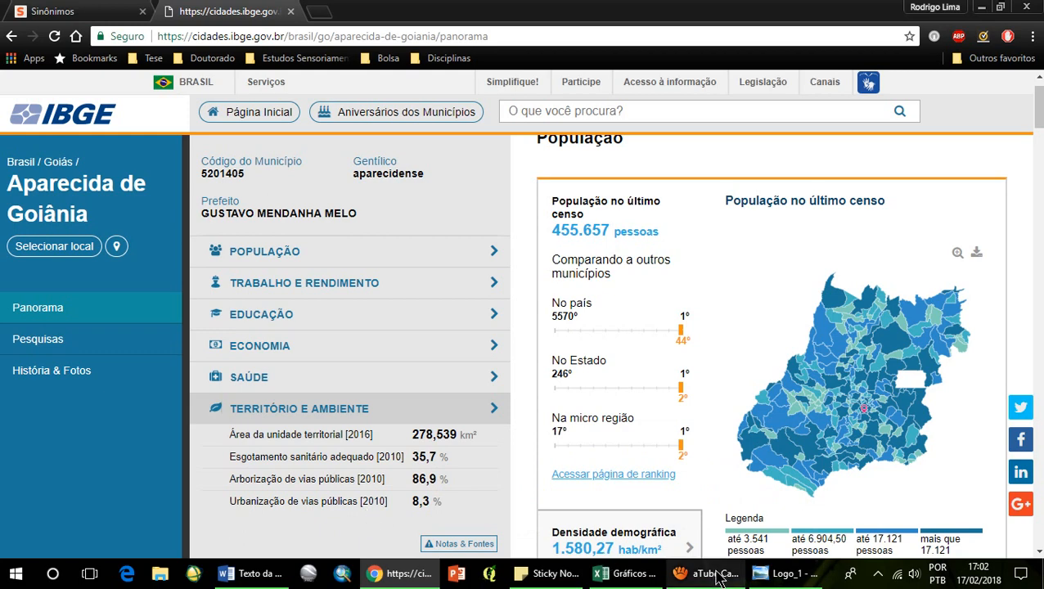
right_click(784, 582)
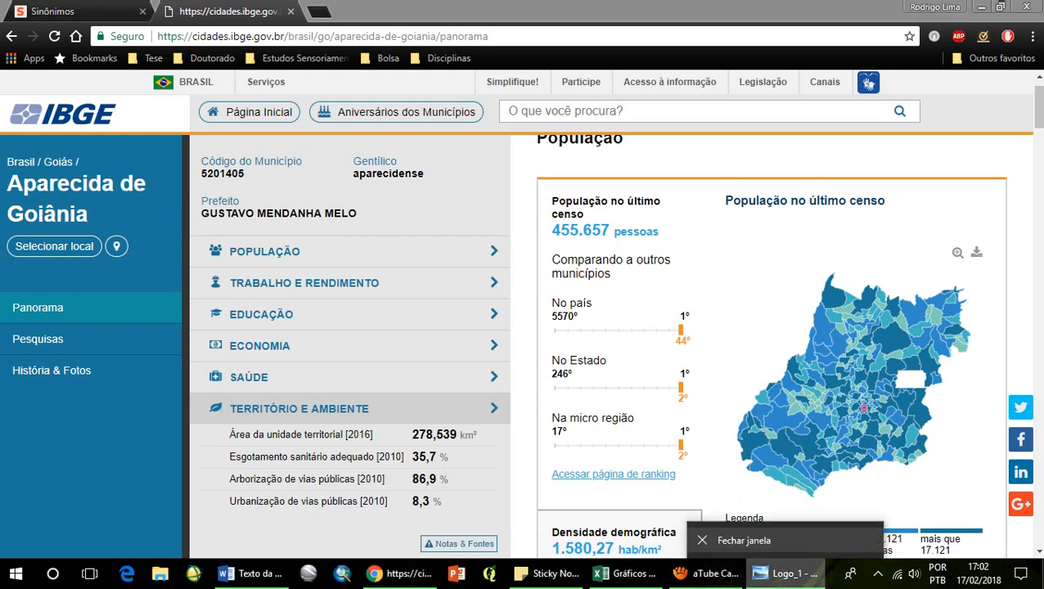
left_click(769, 547)
left_click(694, 574)
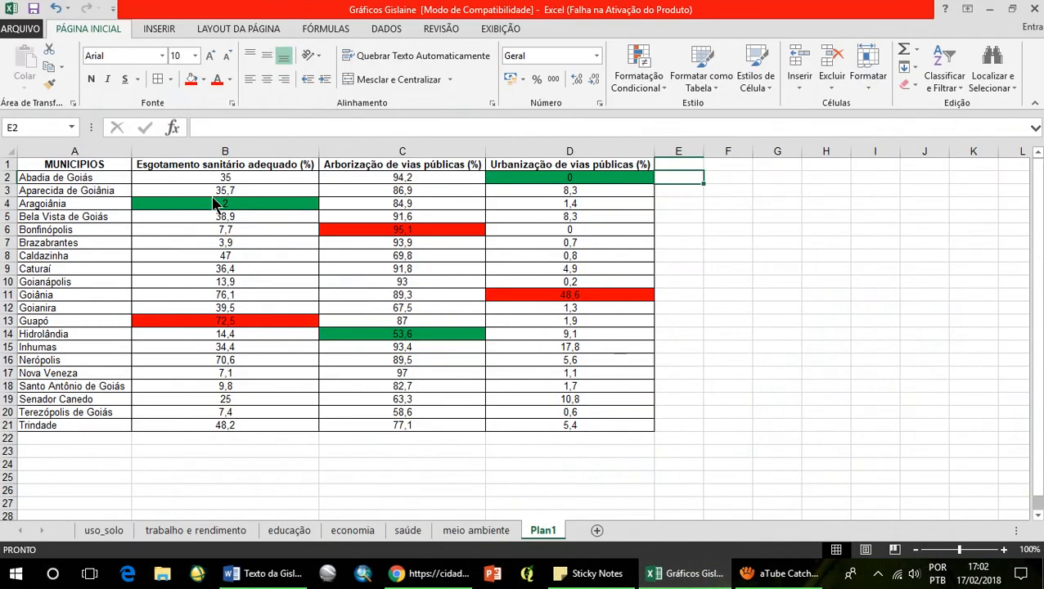
Review the Plan1 table's municipality list, its three indicator columns and the Aparecida de Goiânia row.
left_click_drag(87, 163, 116, 424)
left_click_drag(229, 165, 495, 425)
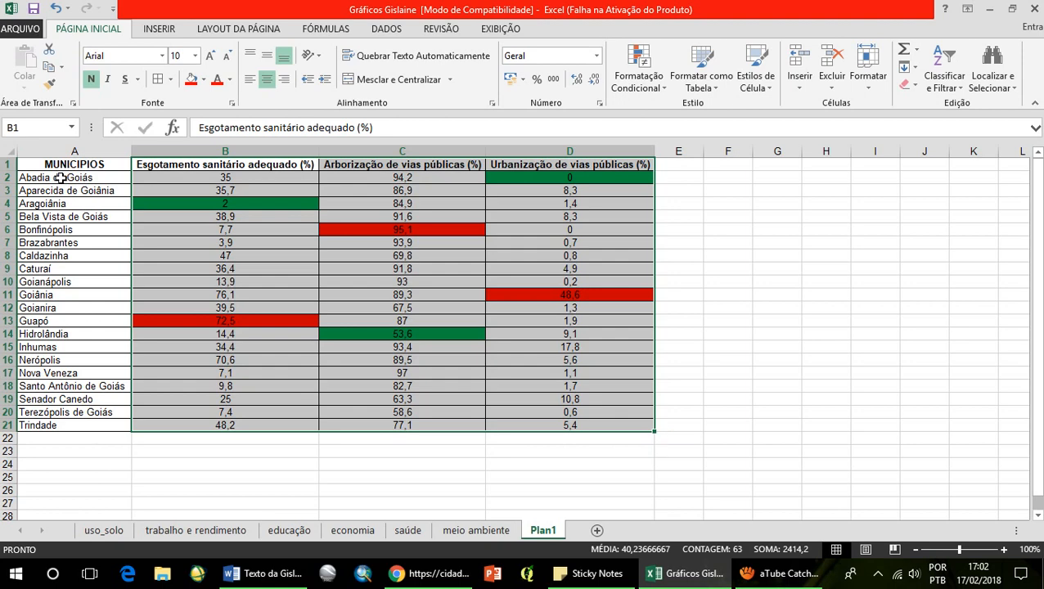
left_click_drag(60, 177, 86, 425)
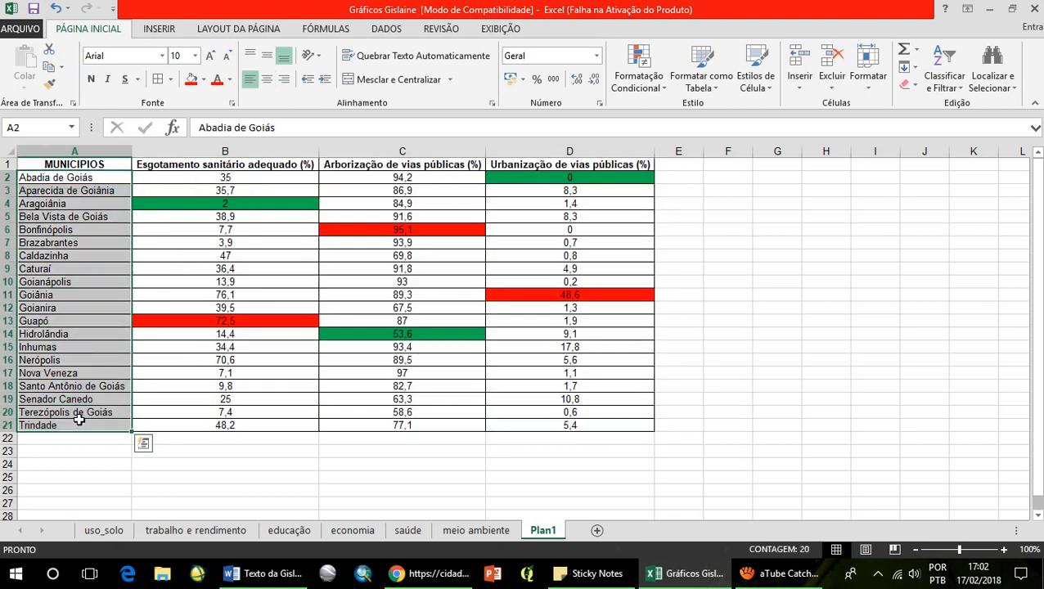
left_click(72, 191)
left_click(252, 193)
left_click(406, 200)
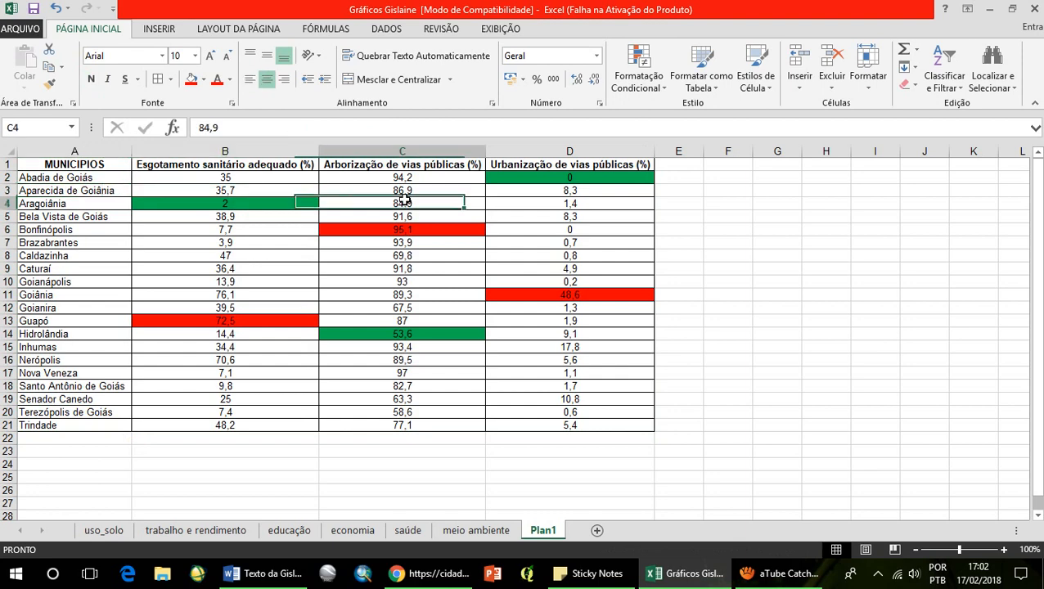
left_click(530, 193)
left_click(220, 190)
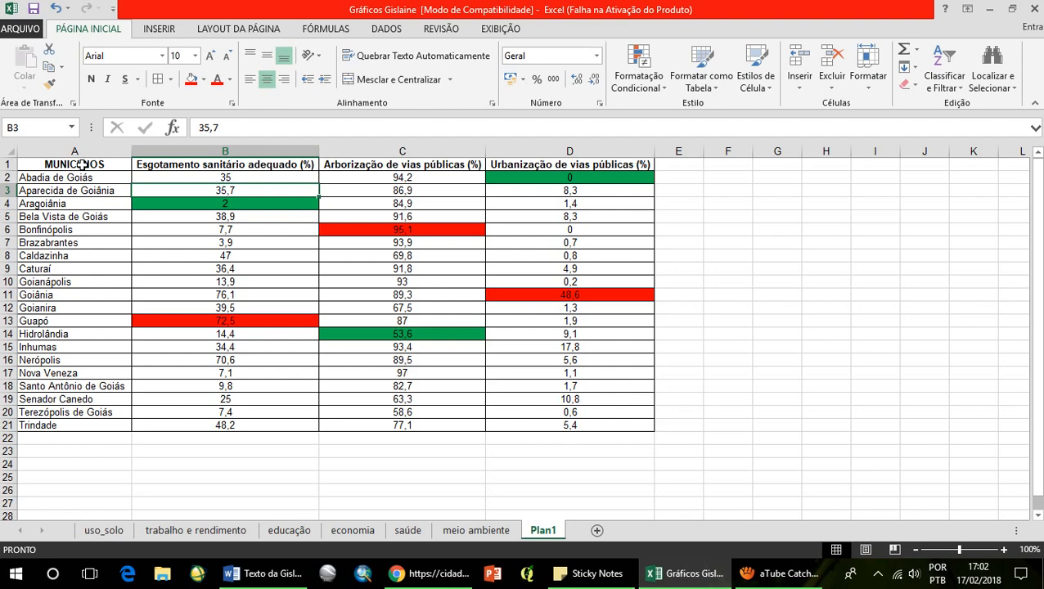
Open the recommended charts for the MUNICIPIOS and Esgotamento sanitário adequado (%) data in A1:B21.
left_click_drag(84, 164, 213, 422)
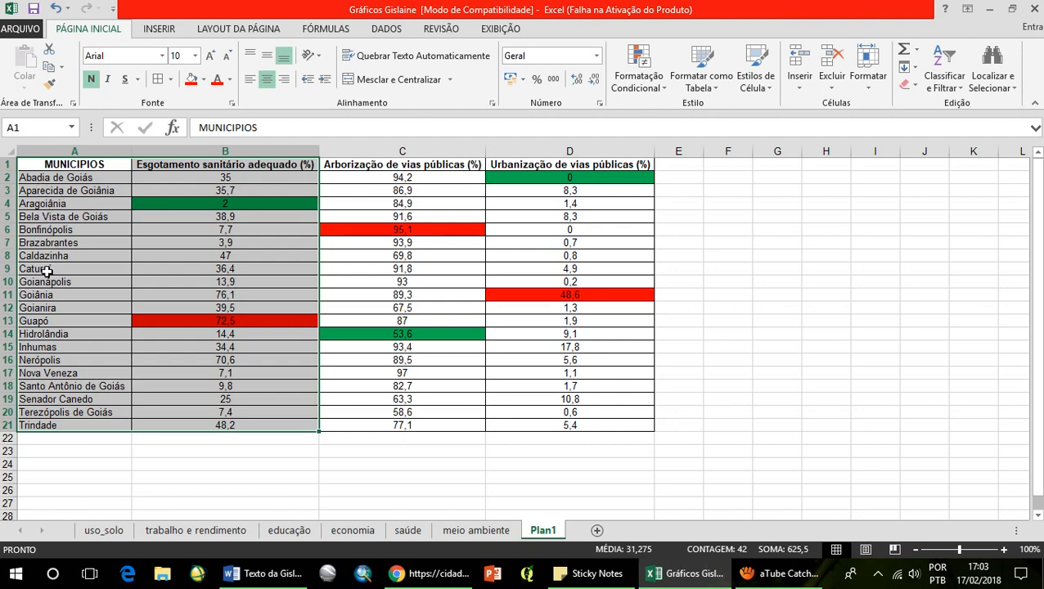
left_click(157, 33)
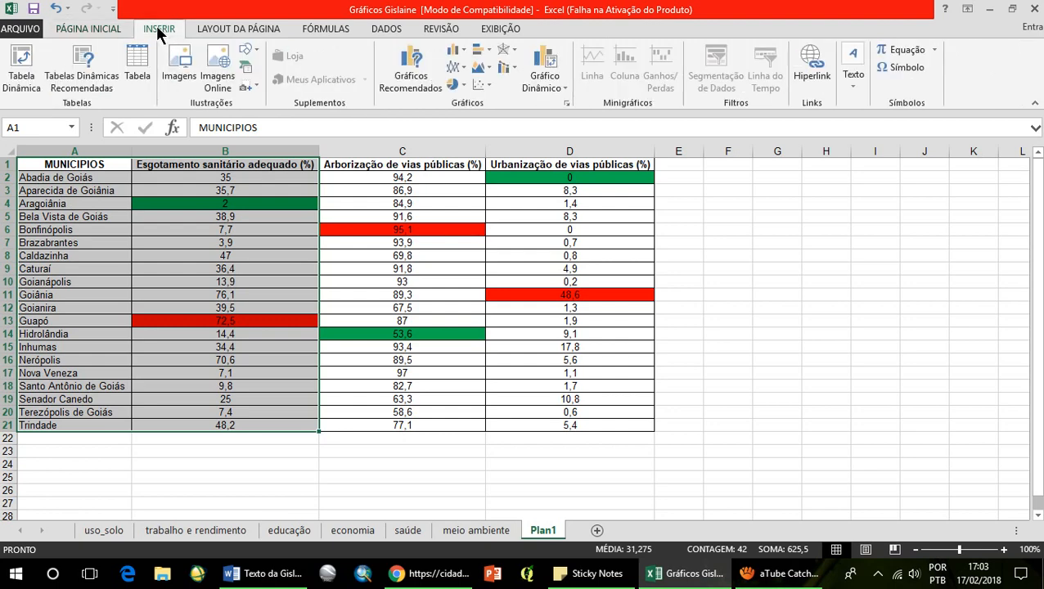
left_click(409, 71)
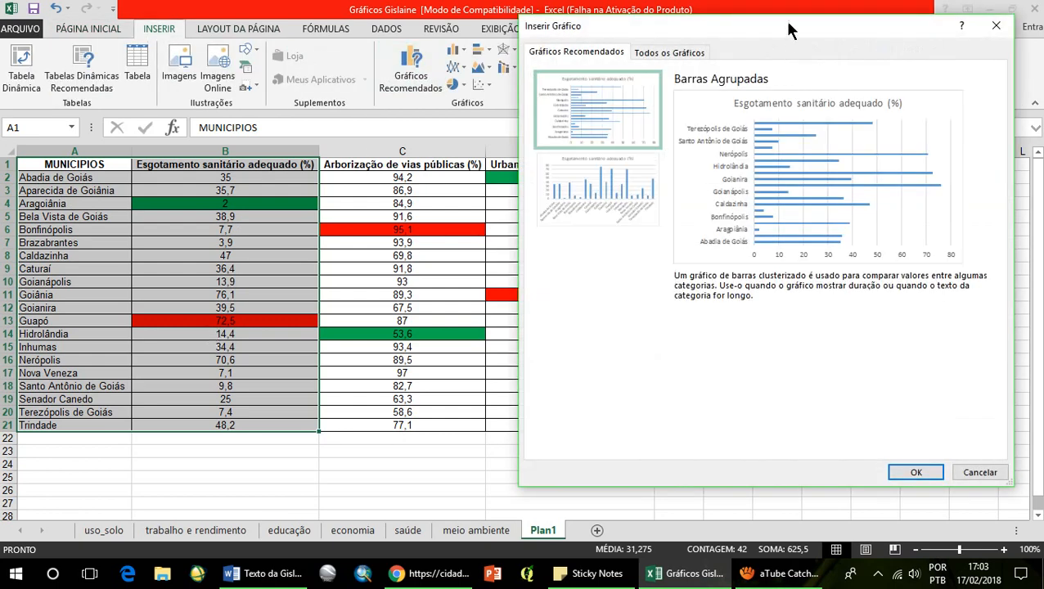
left_click_drag(789, 30, 761, 60)
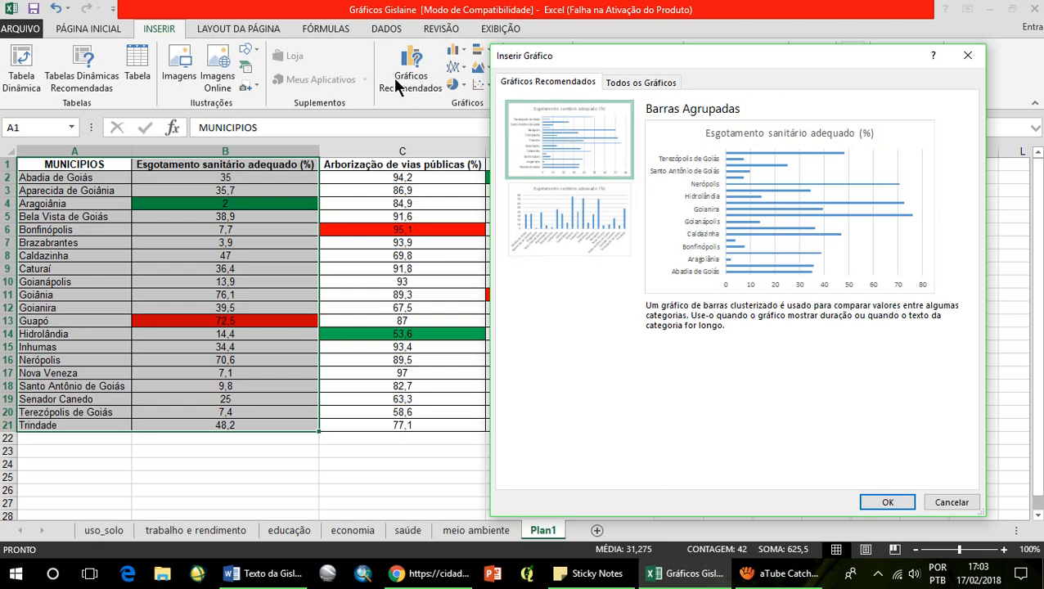
Browse all chart types and preview the Colunas and Linhas variants, including Linhas com Marcadores, for the sewage data.
left_click(630, 85)
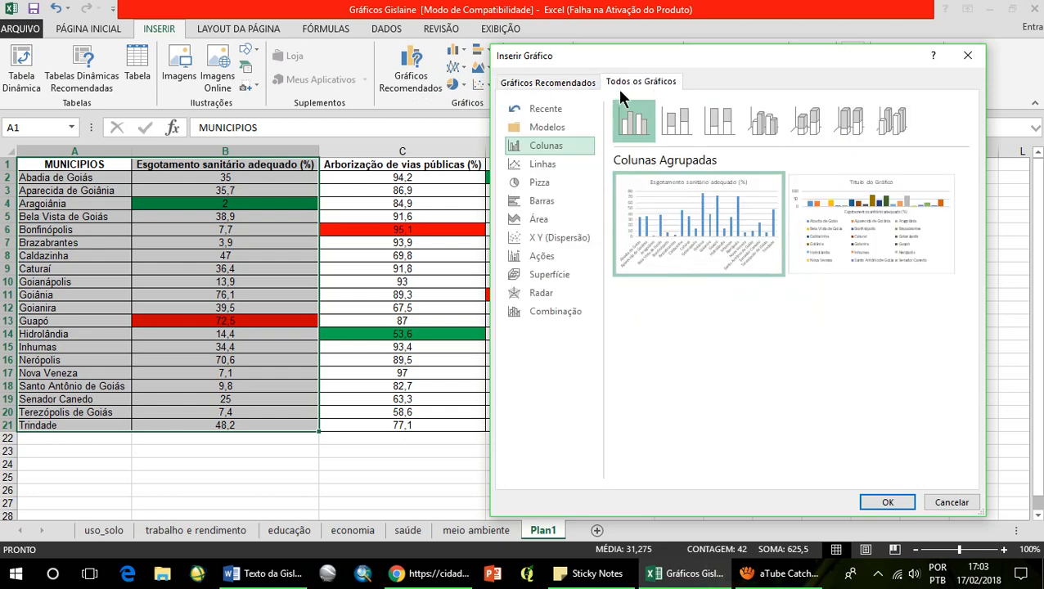
mouse_move(827, 236)
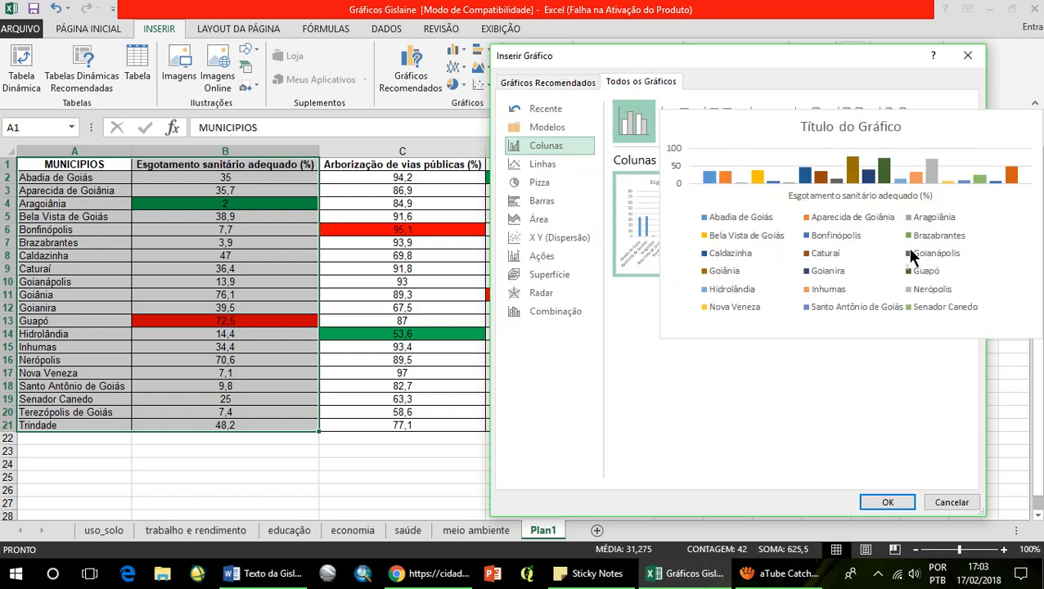
mouse_move(687, 210)
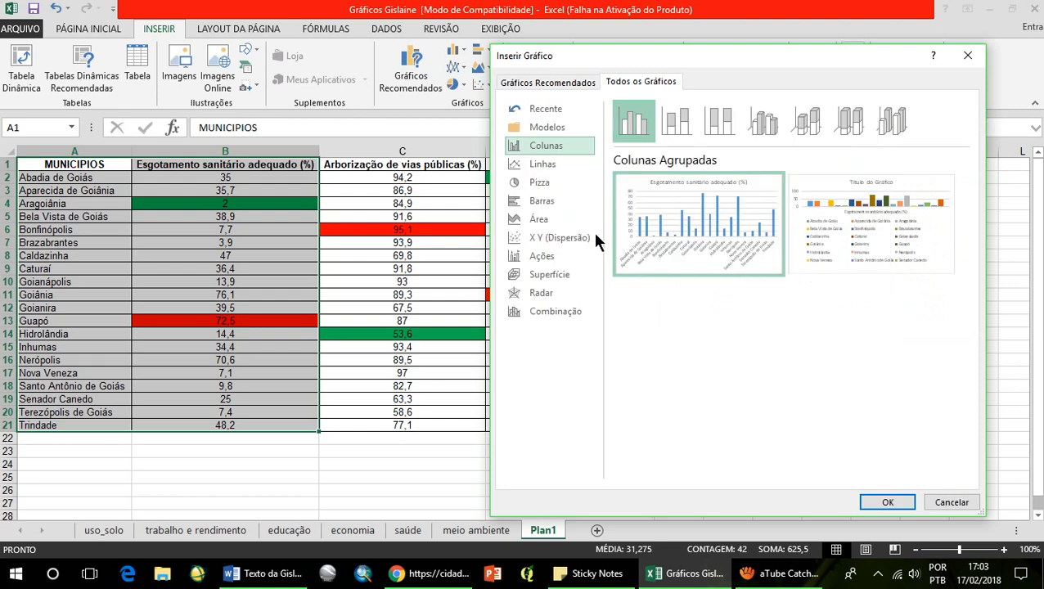
left_click(553, 163)
mouse_move(724, 203)
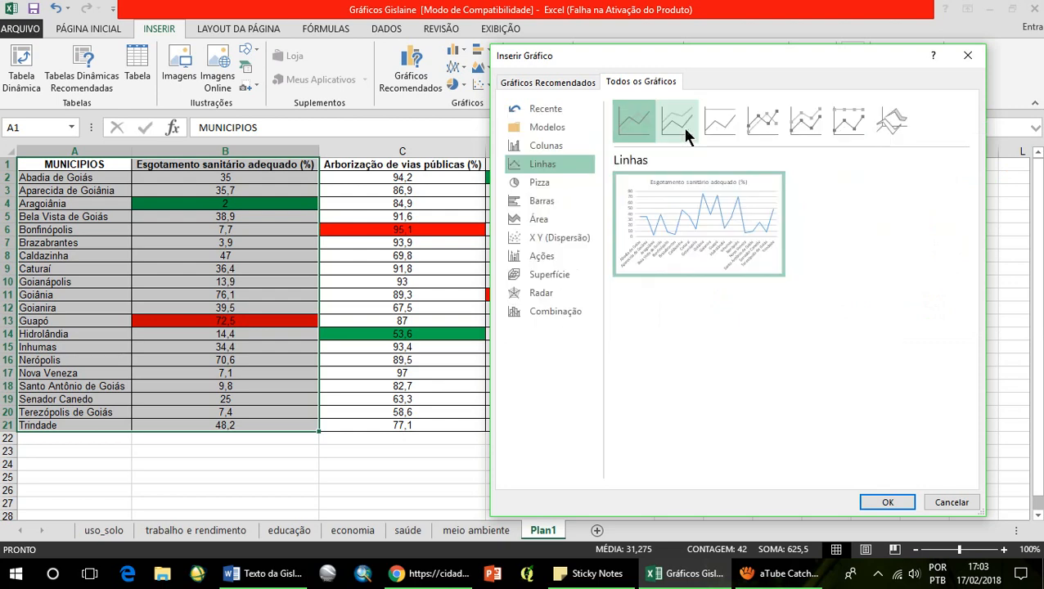
left_click(676, 121)
left_click(762, 121)
left_click(710, 123)
left_click(750, 119)
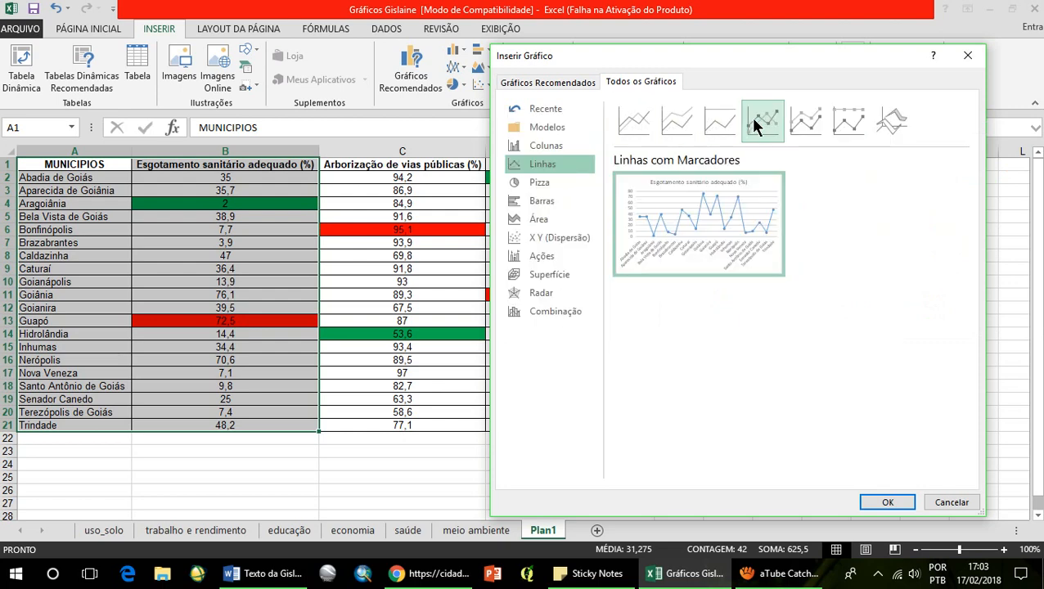
mouse_move(746, 227)
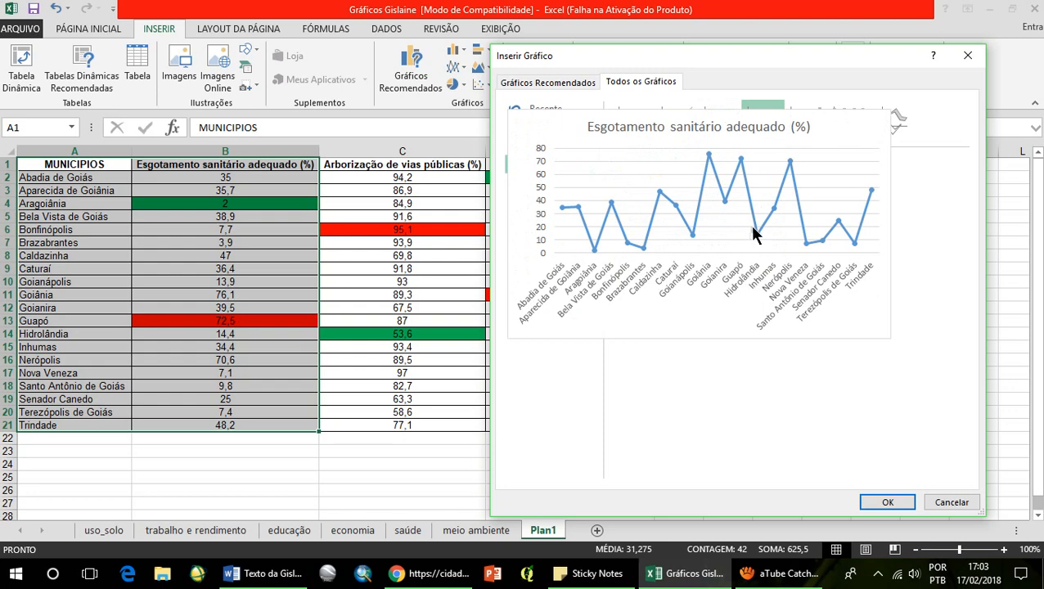
Look through the Pizza, Barras, Área, X Y (Dispersão), Ações, Superfície, Combinação and Radar chart types.
left_click(557, 182)
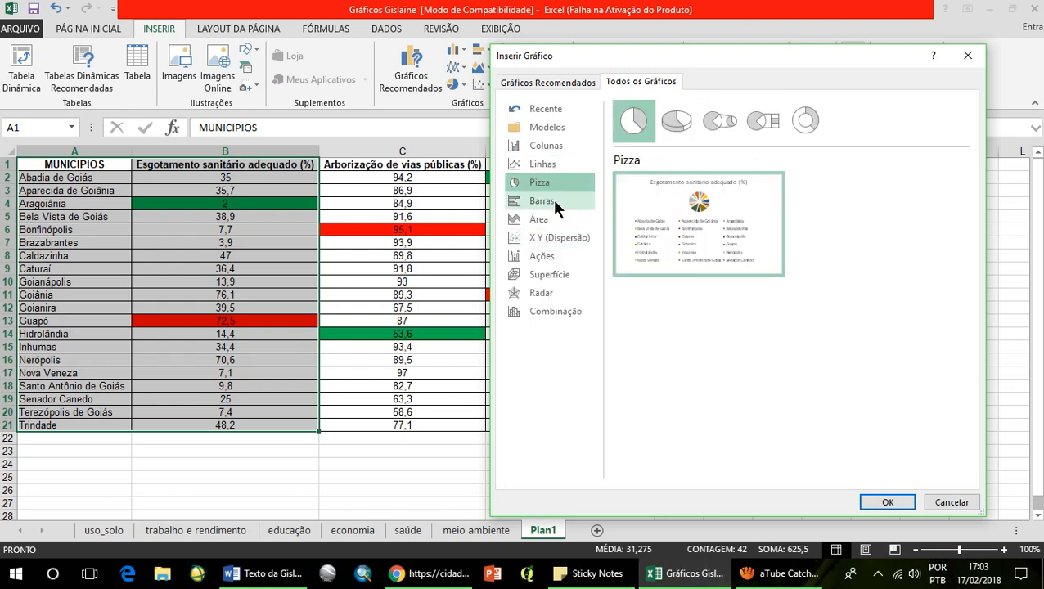
mouse_move(701, 208)
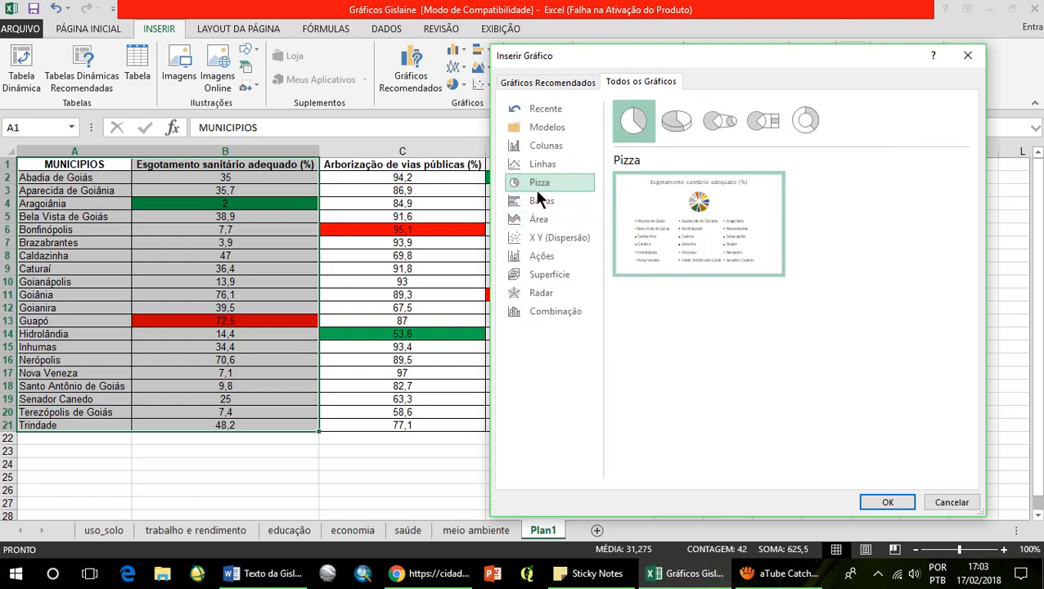
left_click(542, 201)
left_click(544, 221)
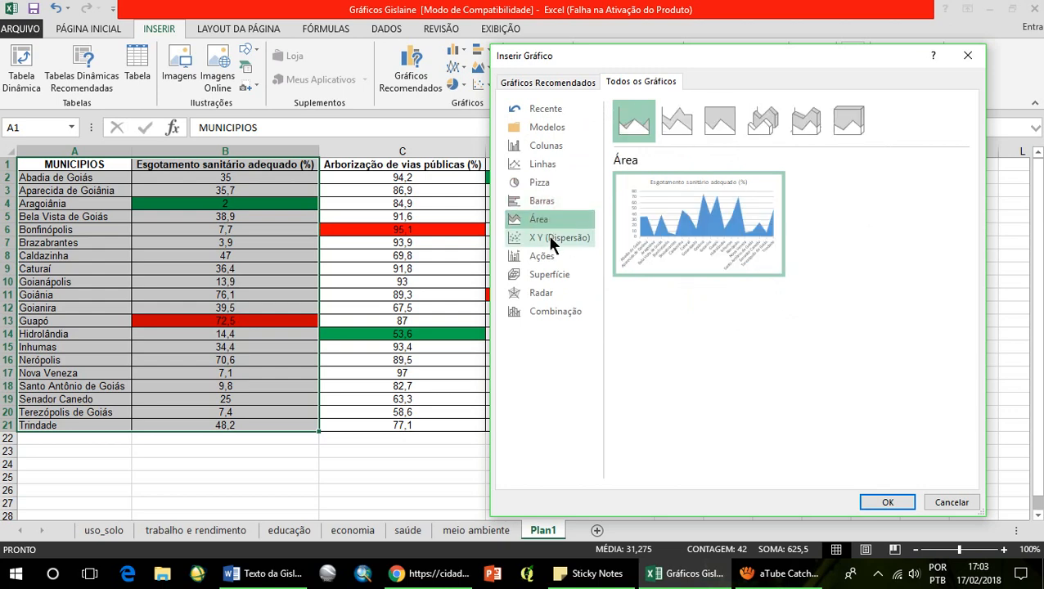
left_click(554, 241)
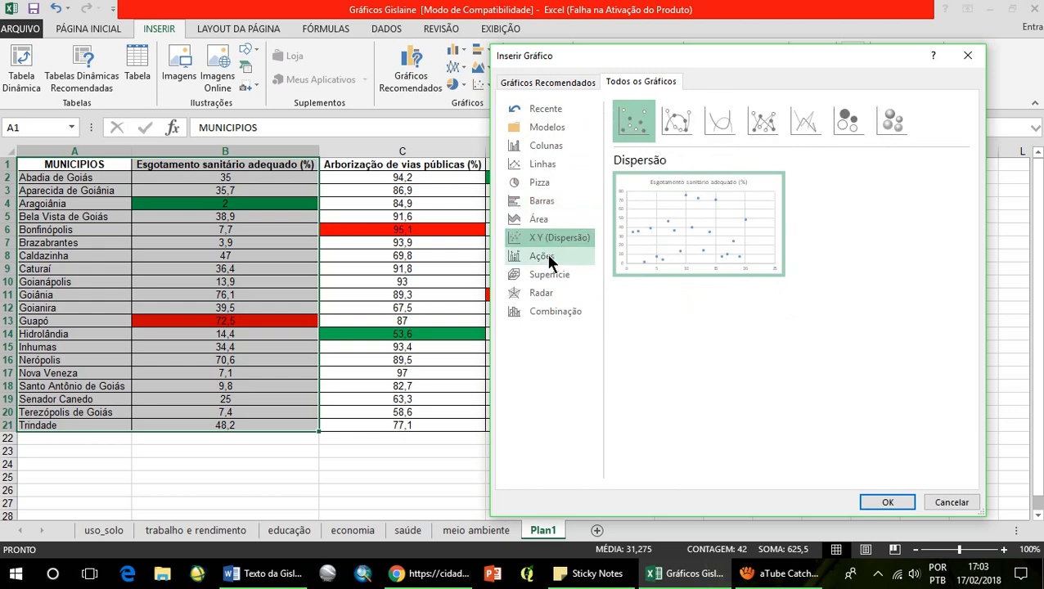
left_click(548, 257)
left_click(551, 277)
left_click(549, 310)
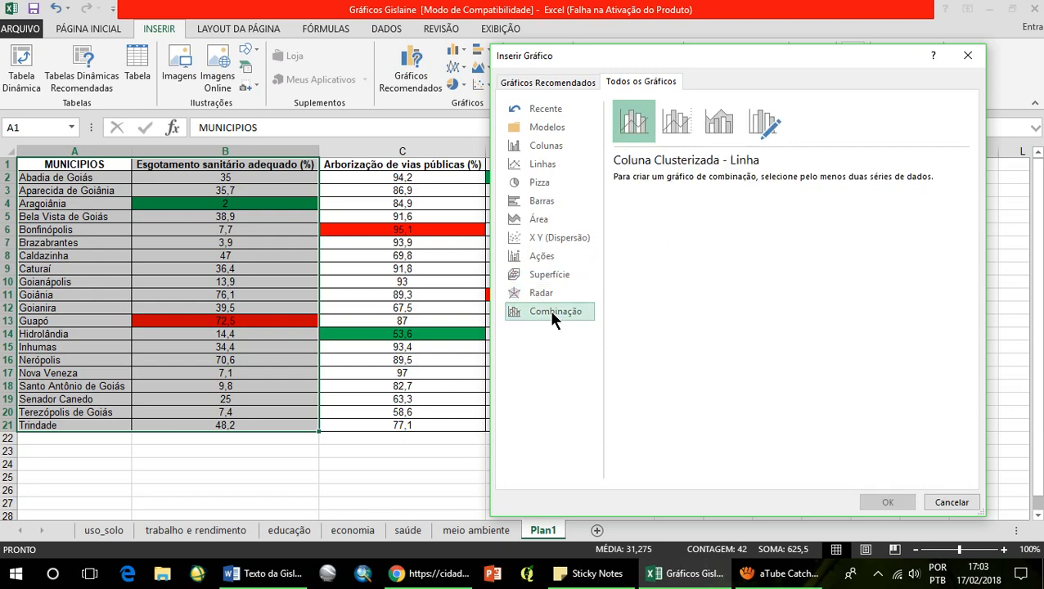
left_click(540, 297)
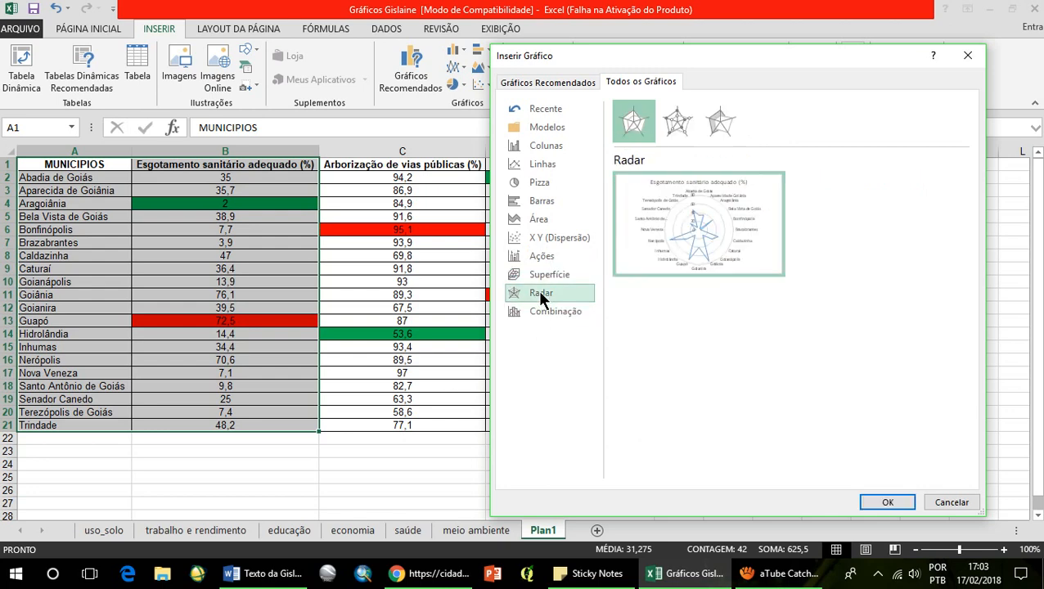
Compare how the Barras, Pizza and Linhas charts would present the sewage data for the municipalities.
left_click(543, 201)
mouse_move(721, 232)
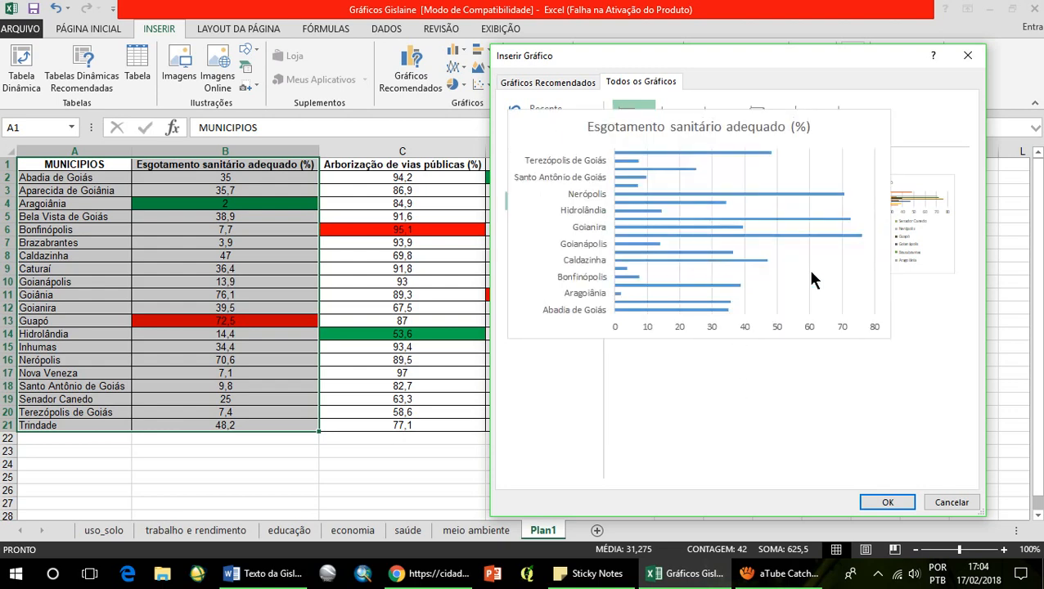
mouse_move(915, 251)
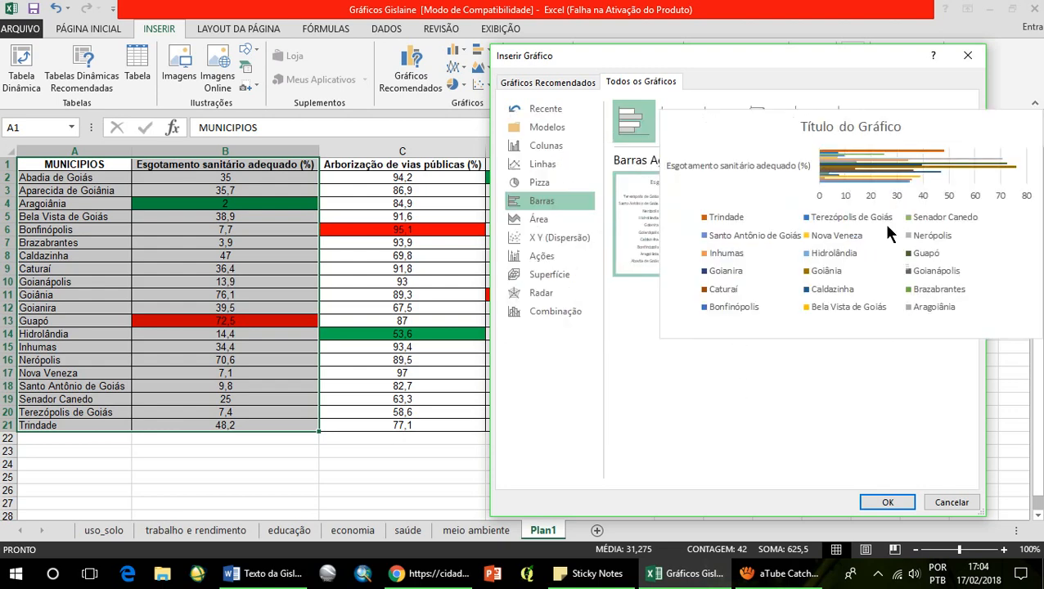
left_click(554, 184)
mouse_move(736, 253)
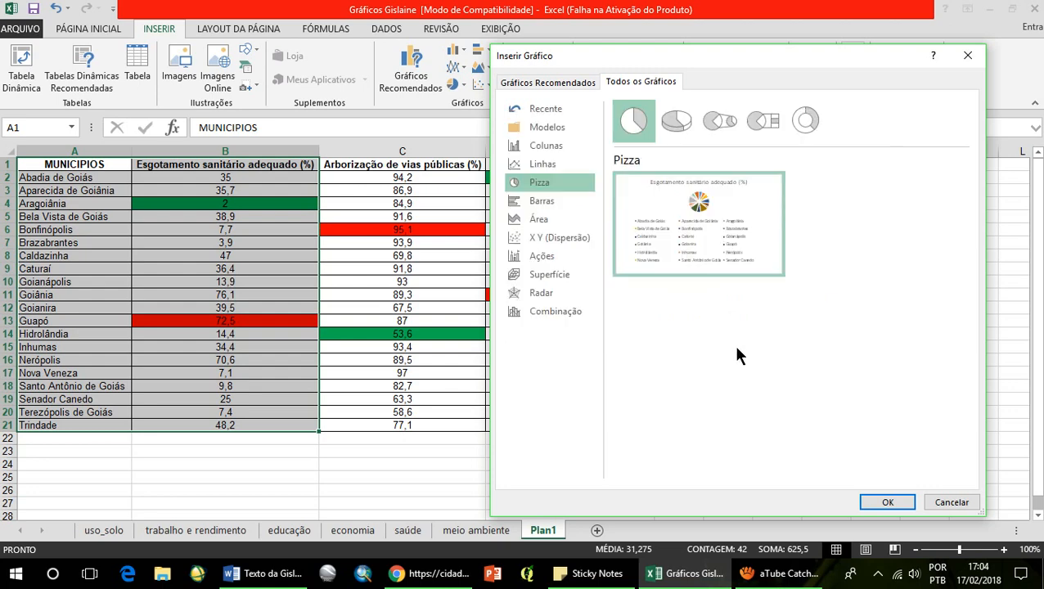
left_click(553, 165)
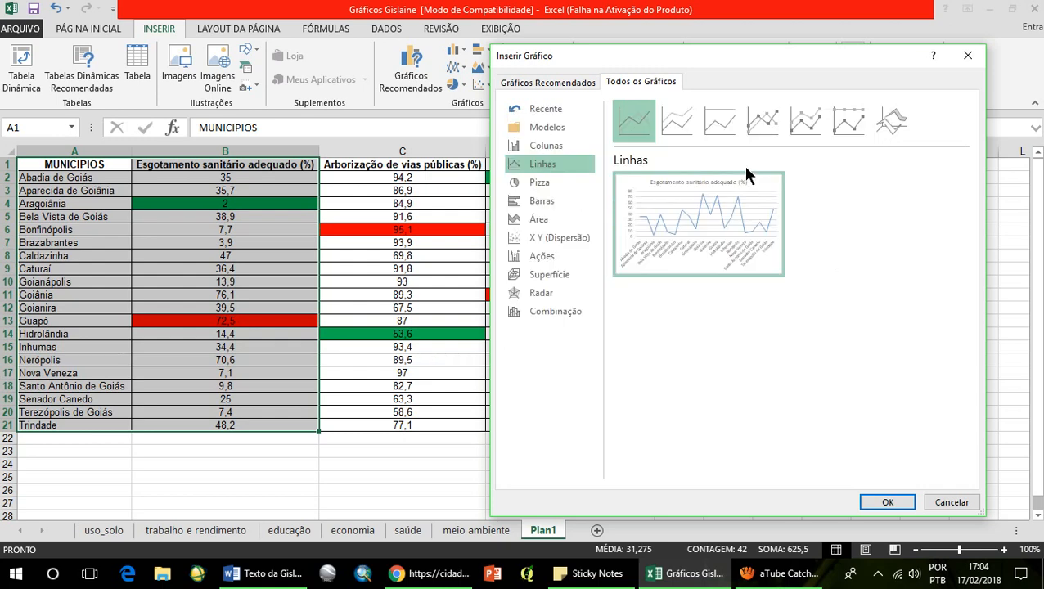
left_click(719, 121)
left_click(762, 121)
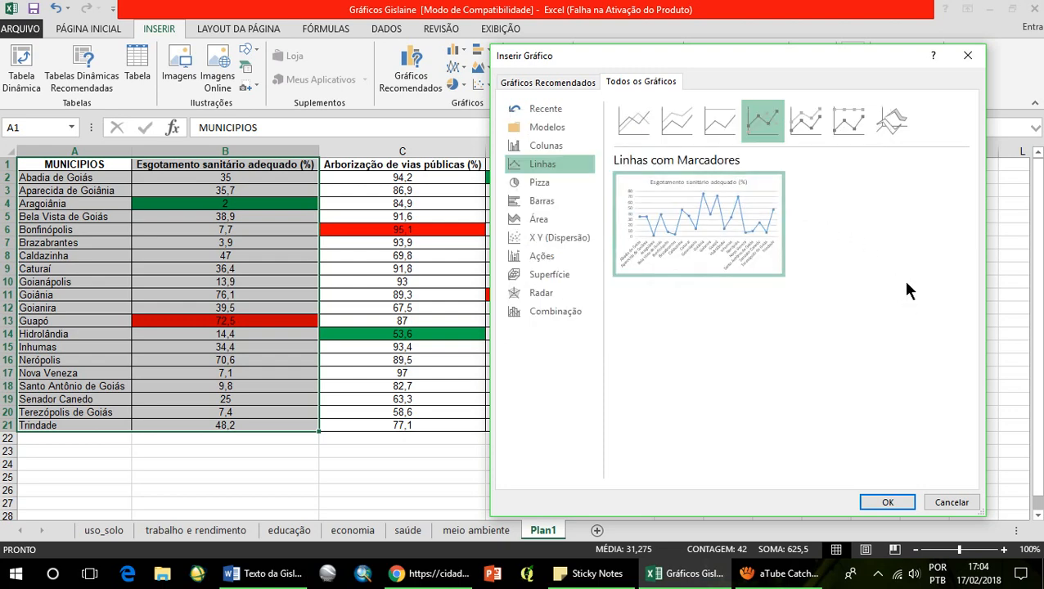
Insert a Colunas Agrupadas chart of Esgotamento sanitário adequado (%) with the municipalities on the horizontal axis.
left_click(548, 148)
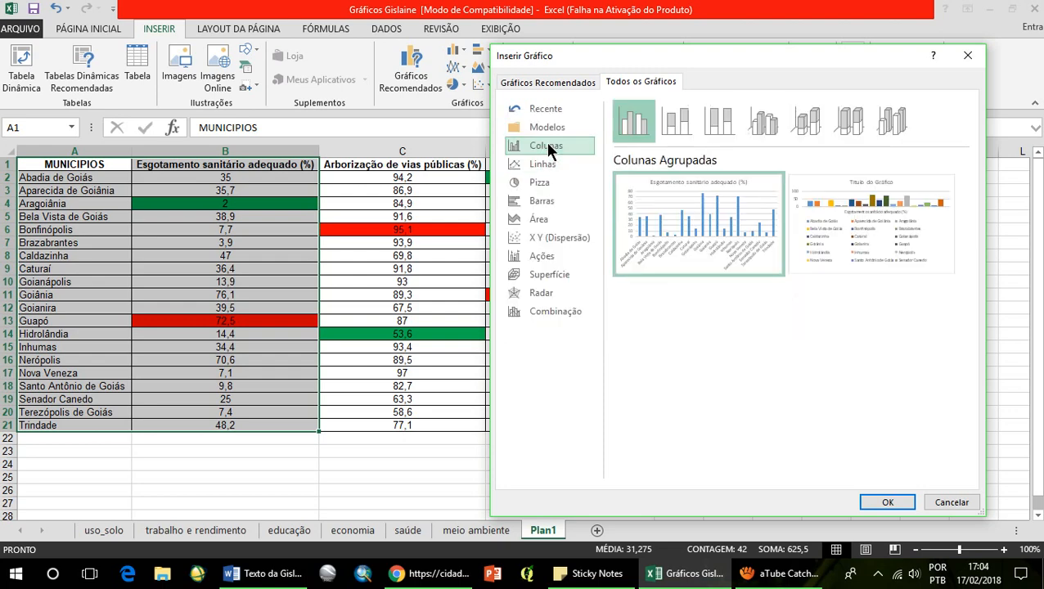
mouse_move(711, 233)
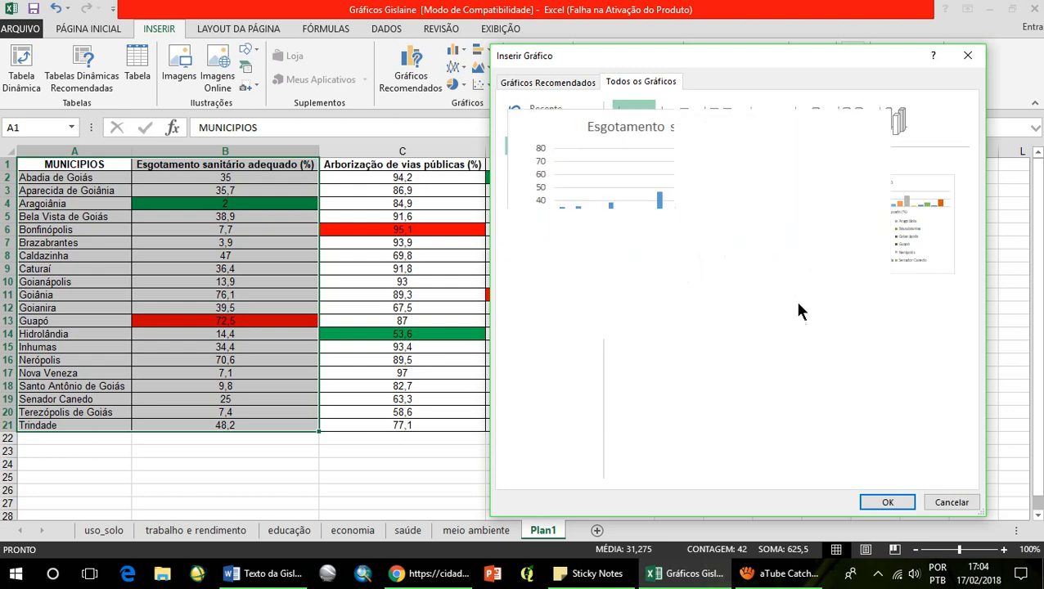
left_click(892, 502)
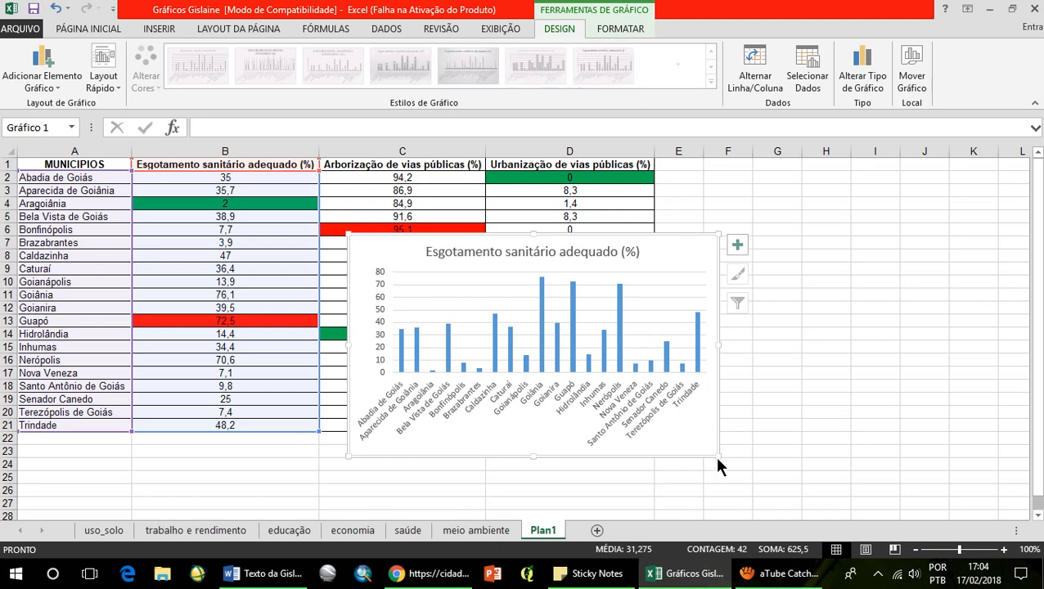
Move and enlarge the chart to cover about columns D to J, rows 4 to 26.
left_click_drag(713, 453, 741, 474)
left_click_drag(365, 249, 488, 208)
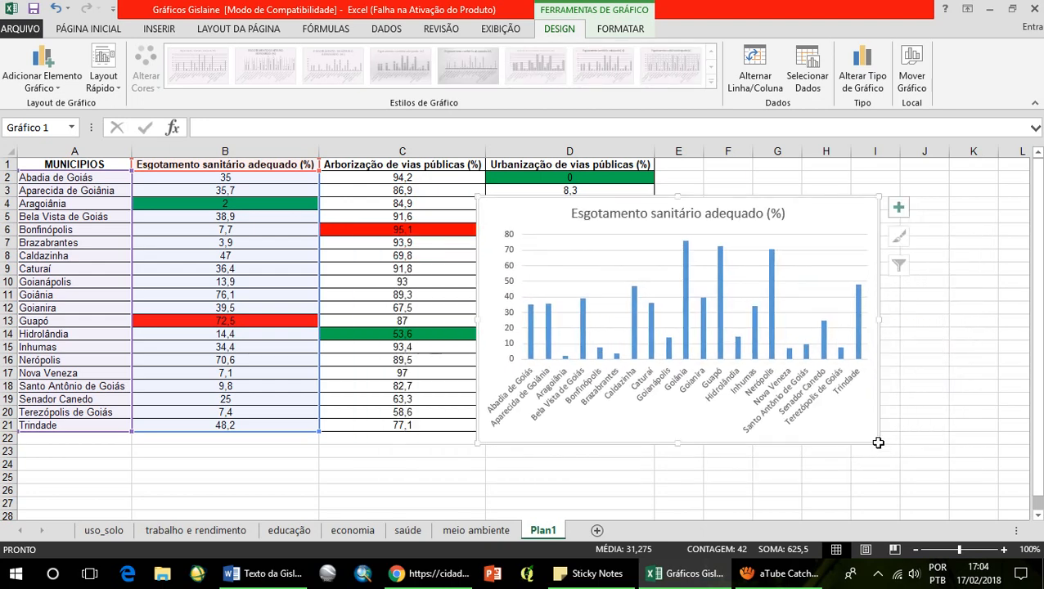
left_click_drag(878, 442, 935, 489)
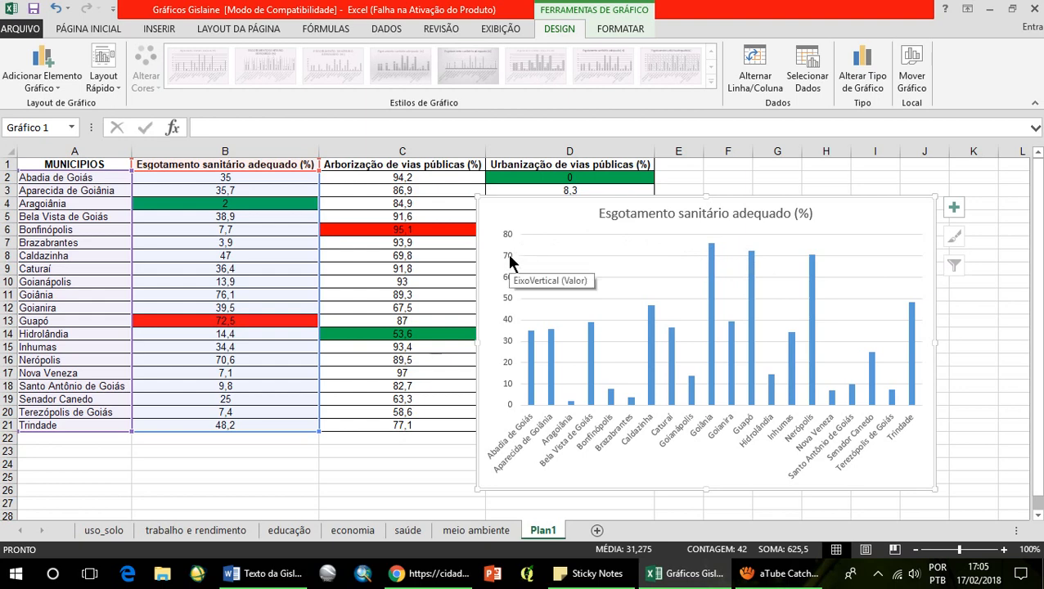
Make the chart title Esgotamento sanitário adequado (%) bold.
left_click(661, 211)
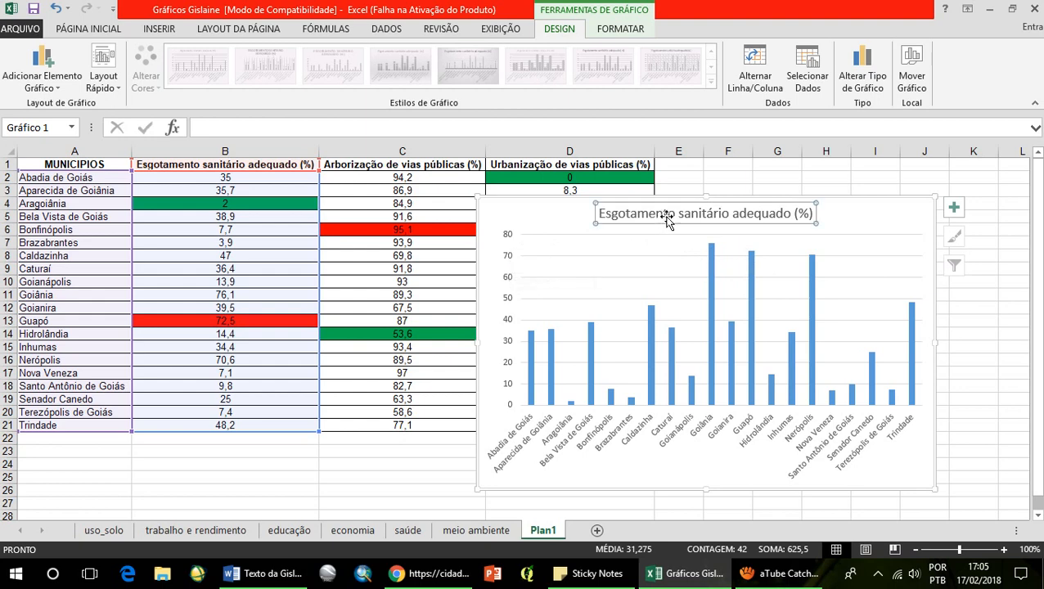
left_click(98, 29)
left_click(96, 79)
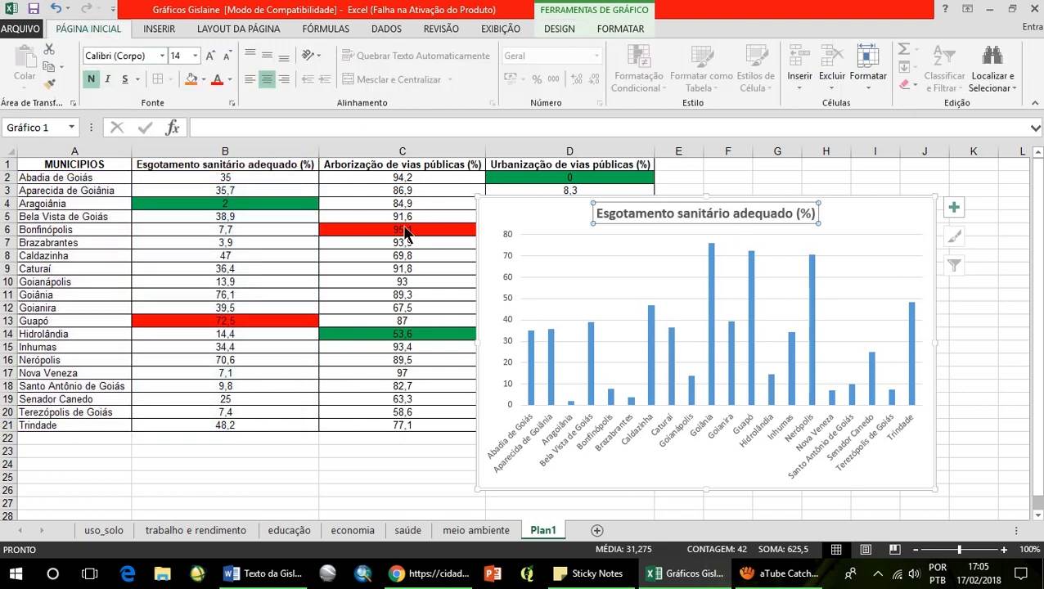
left_click(954, 210)
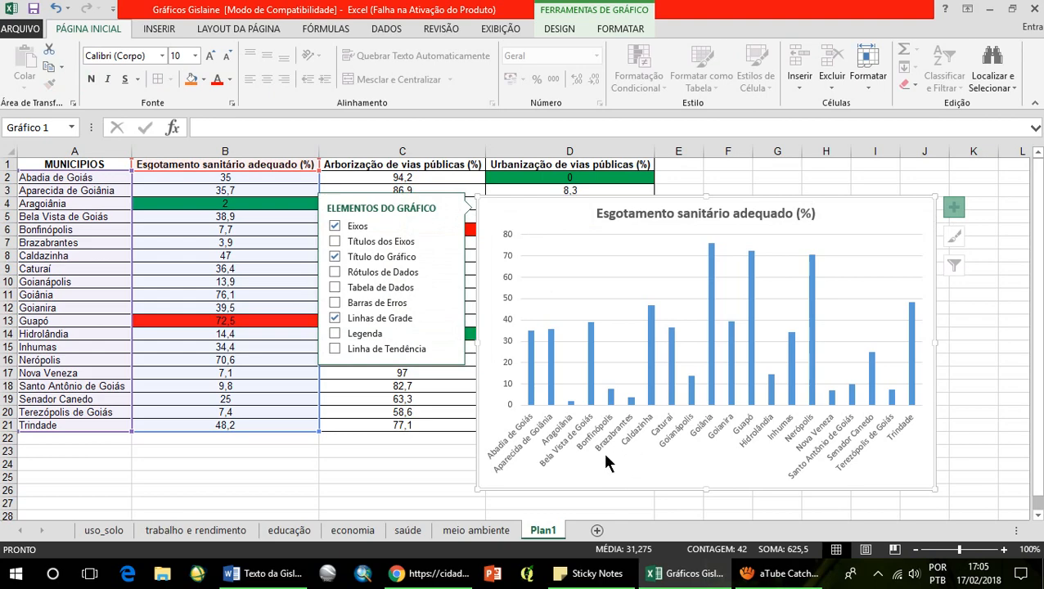
scroll(602, 448, "up", 4)
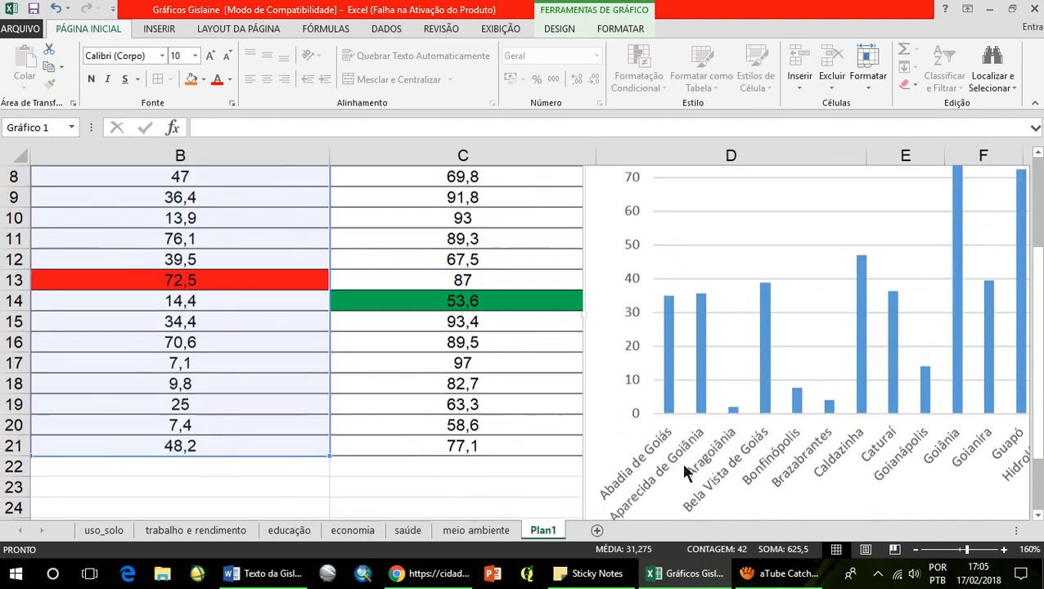
scroll(671, 454, "down", 3)
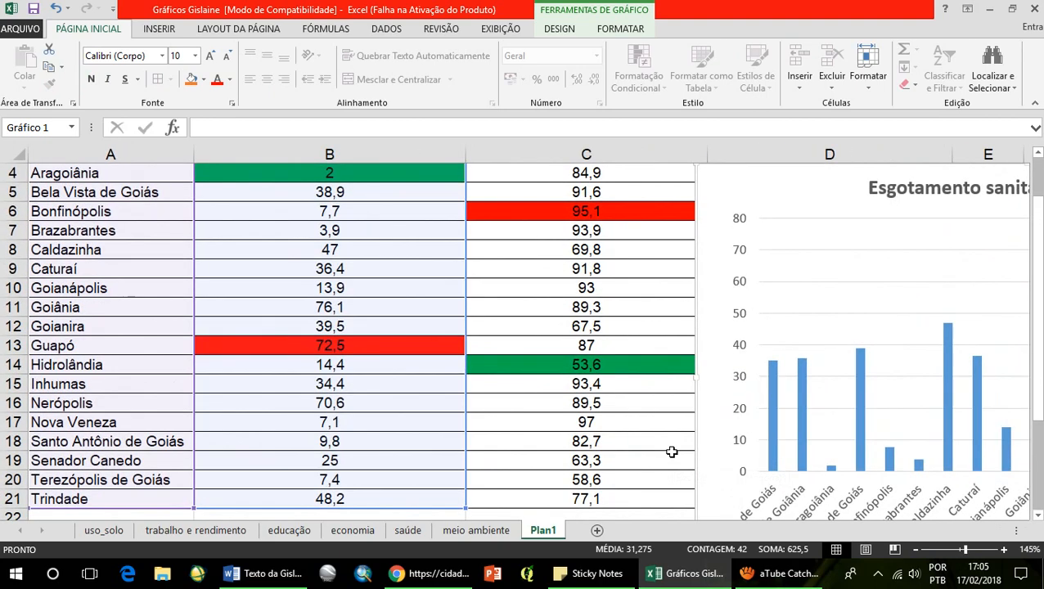
scroll(712, 464, "down", 3)
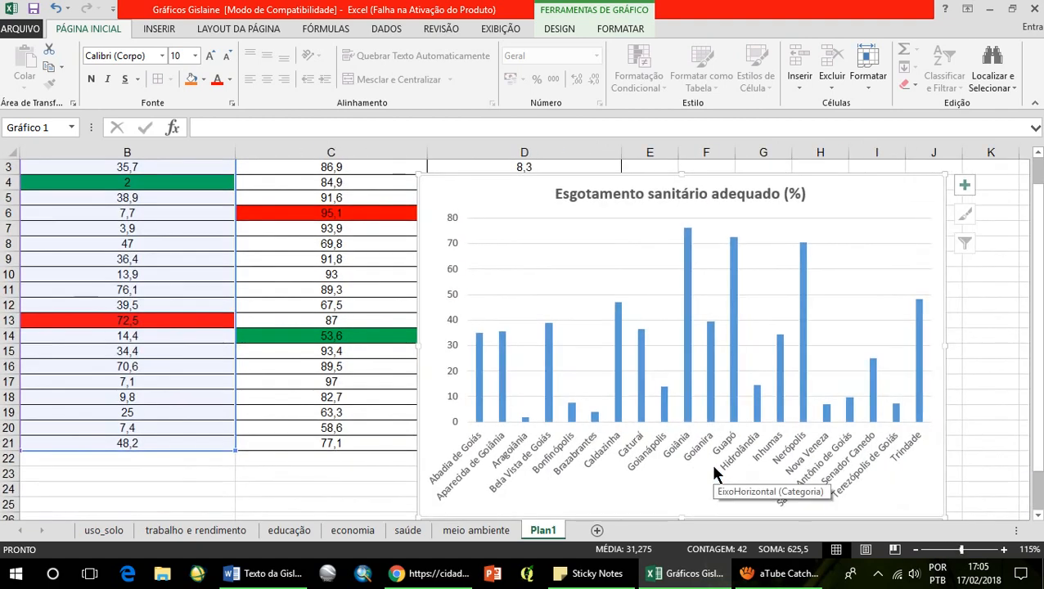
left_click(457, 486)
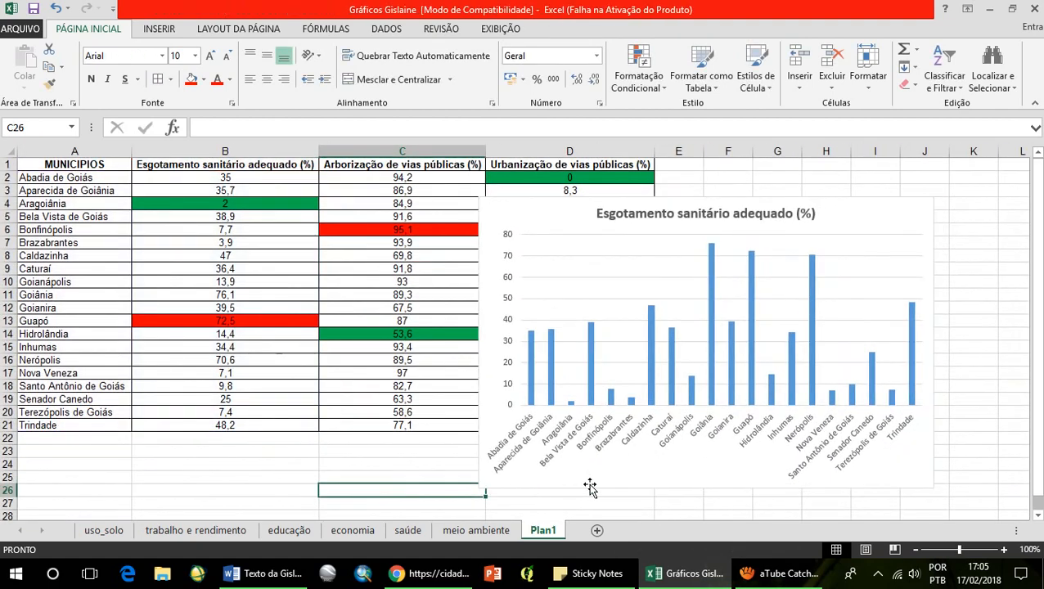
Set all of the chart's text to black and make the chart title bold again.
left_click(646, 482)
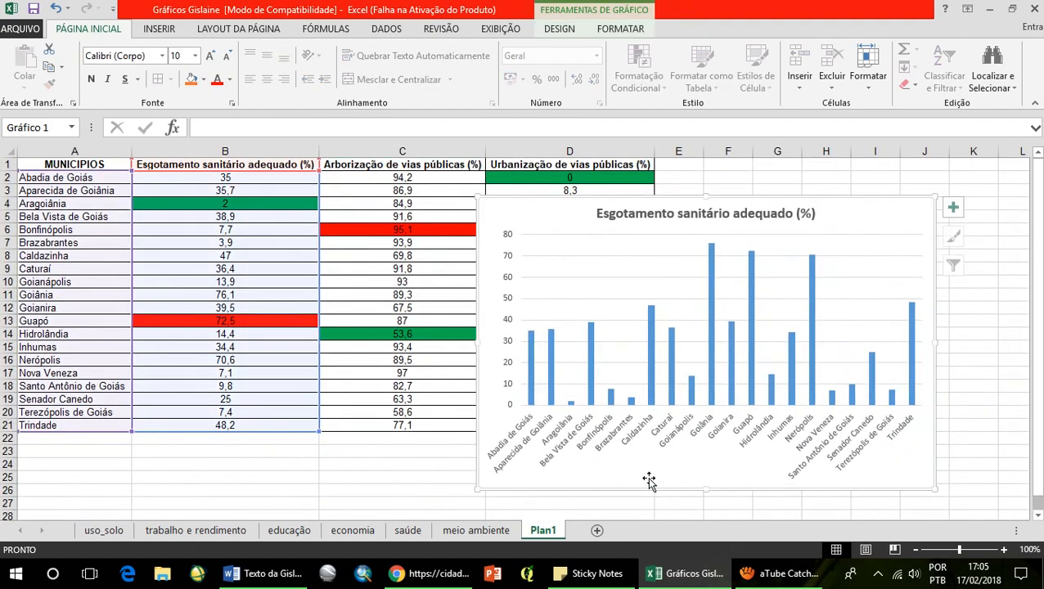
left_click(229, 79)
left_click(245, 103)
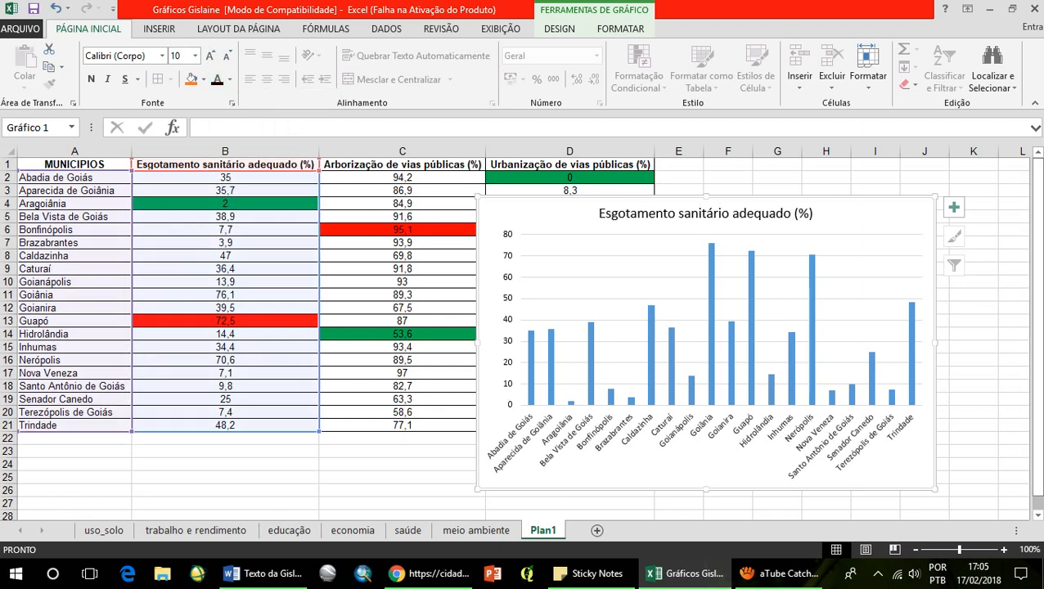
left_click(696, 214)
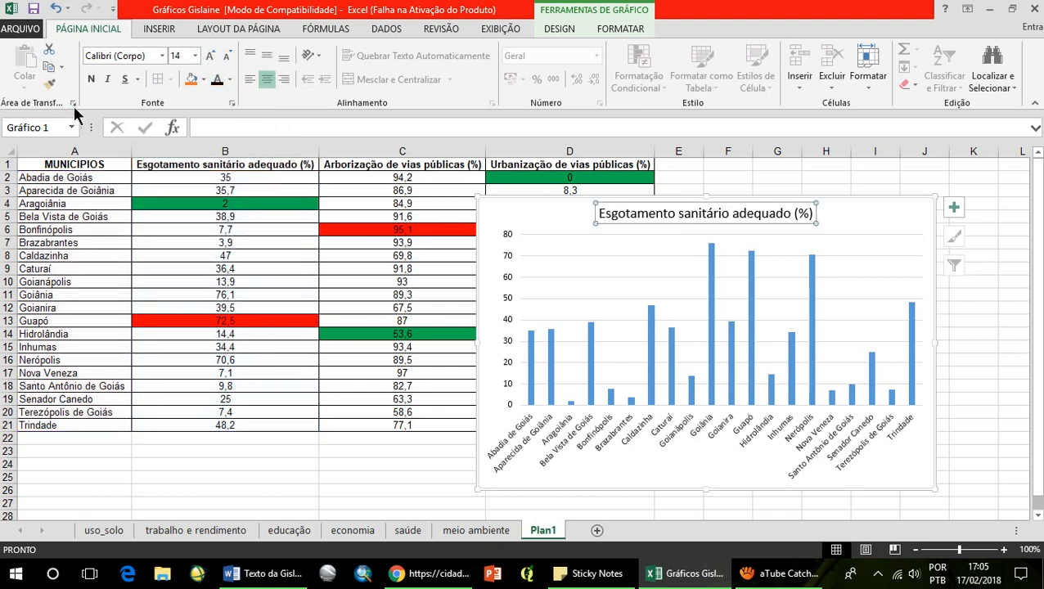
left_click(90, 80)
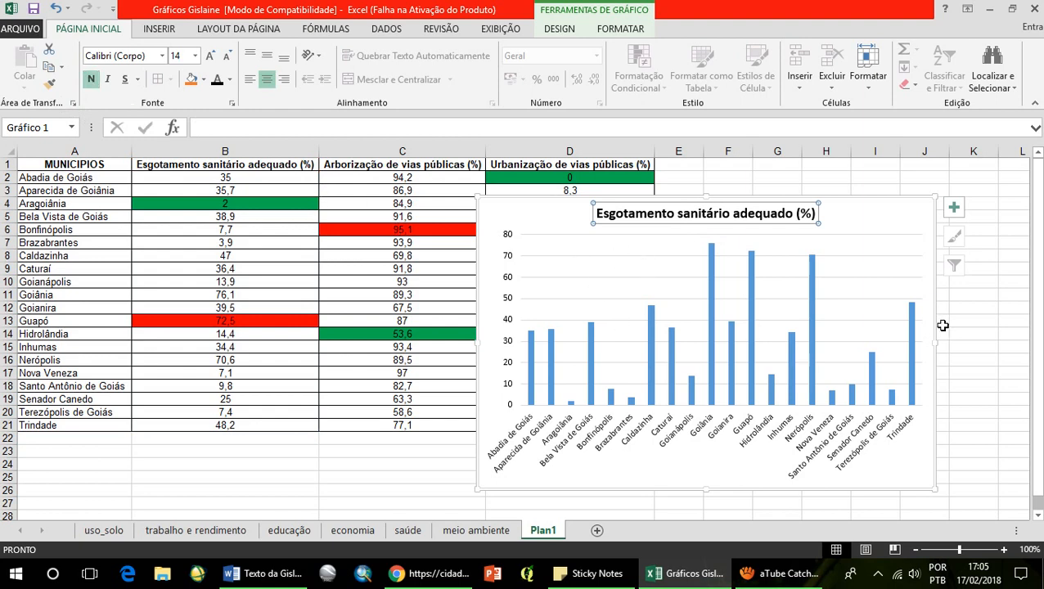
Add data labels with the values above the columns of the Esgotamento sanitário adequado series.
left_click(710, 282)
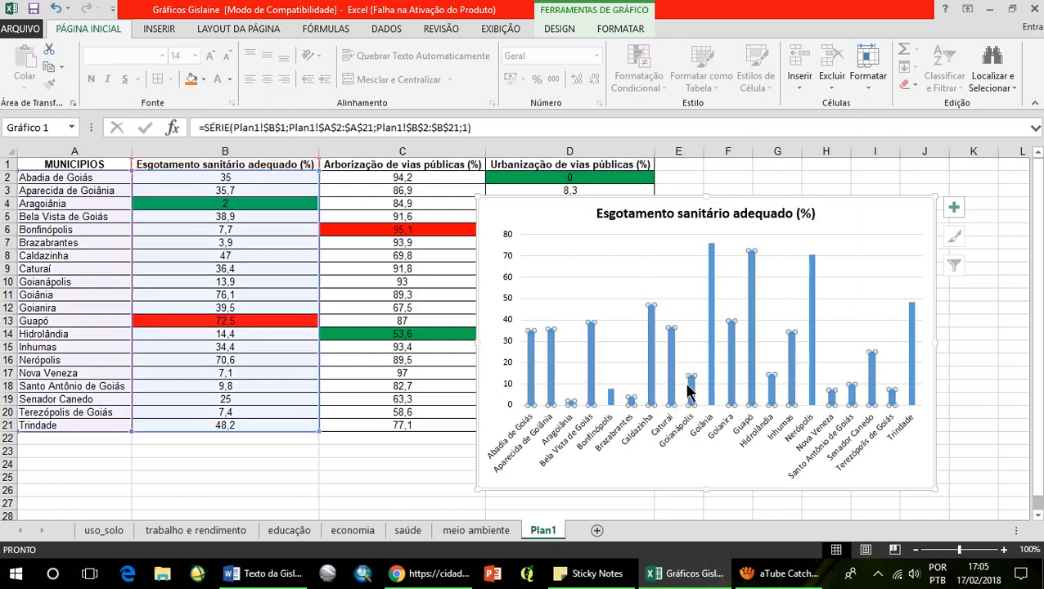
right_click(691, 396)
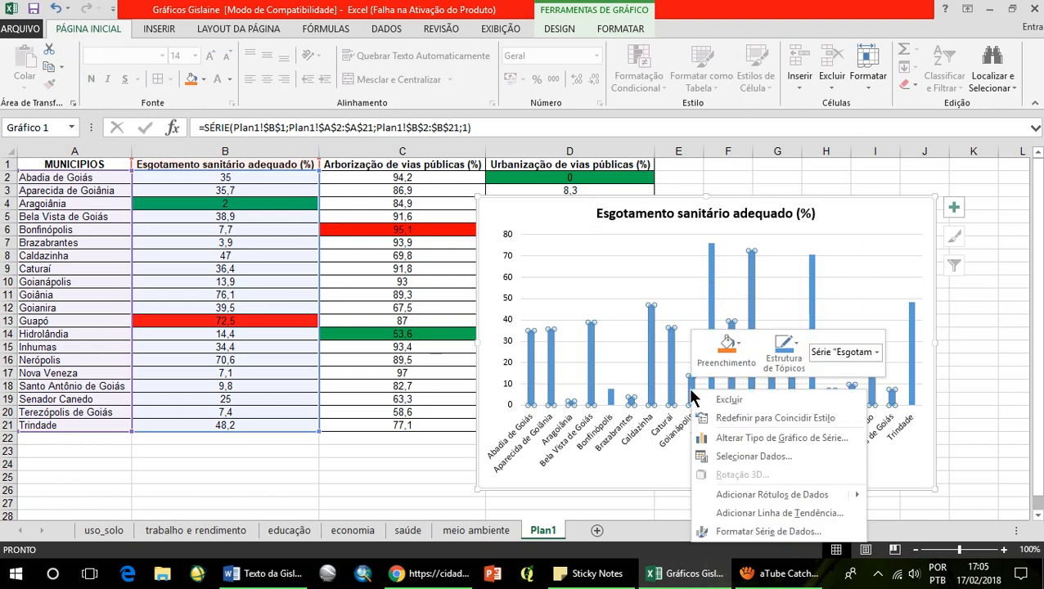
mouse_move(768, 494)
left_click(656, 499)
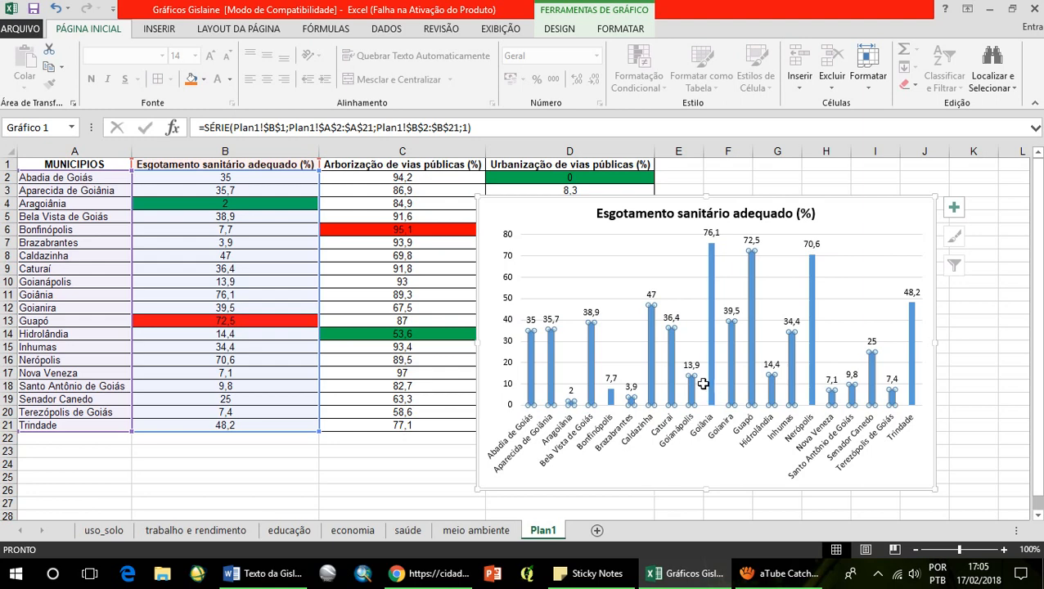
right_click(692, 382)
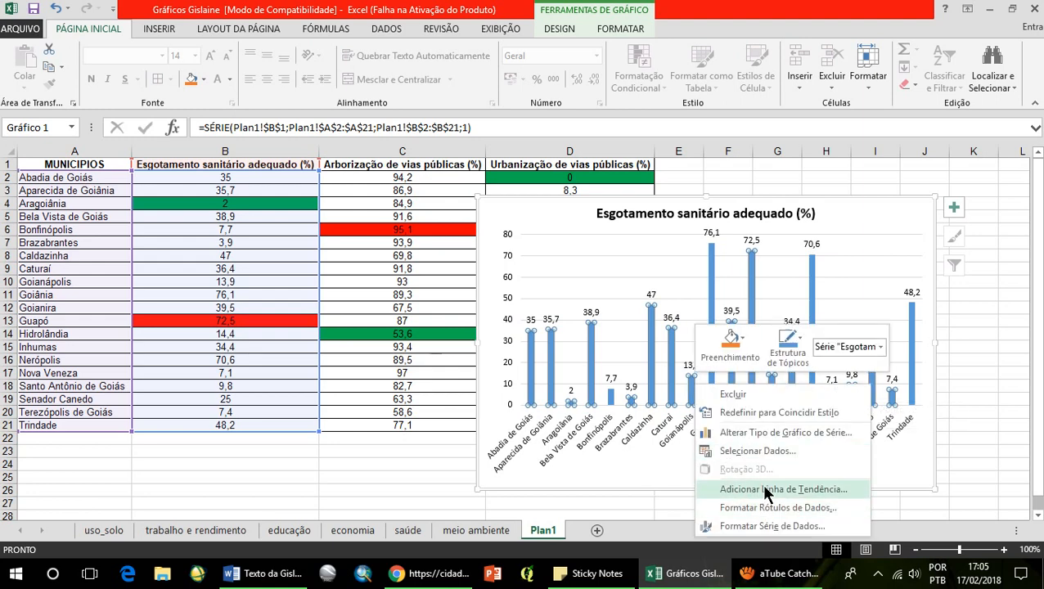
left_click(976, 379)
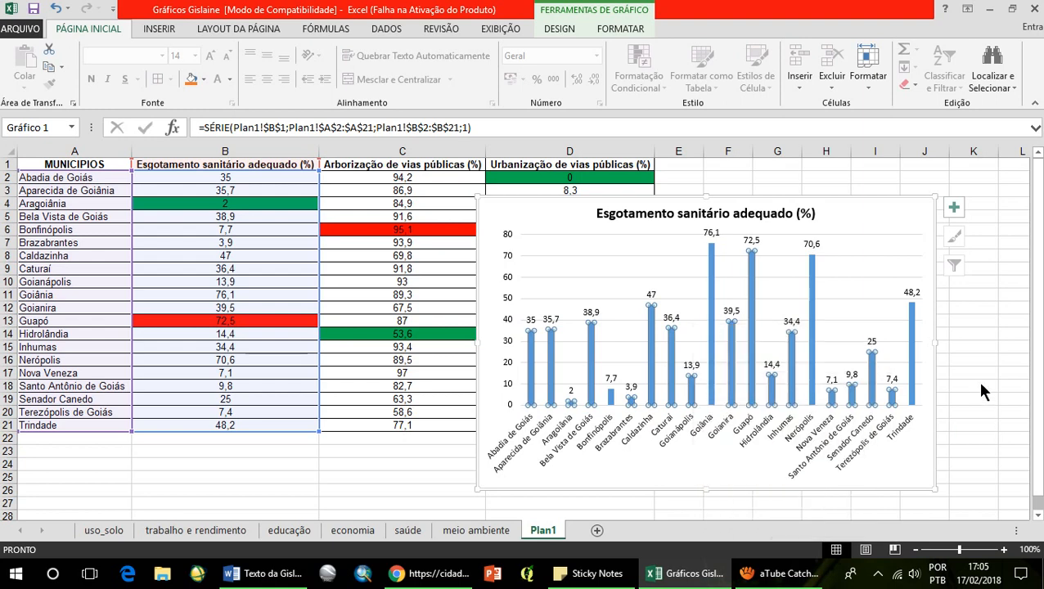
left_click(976, 376)
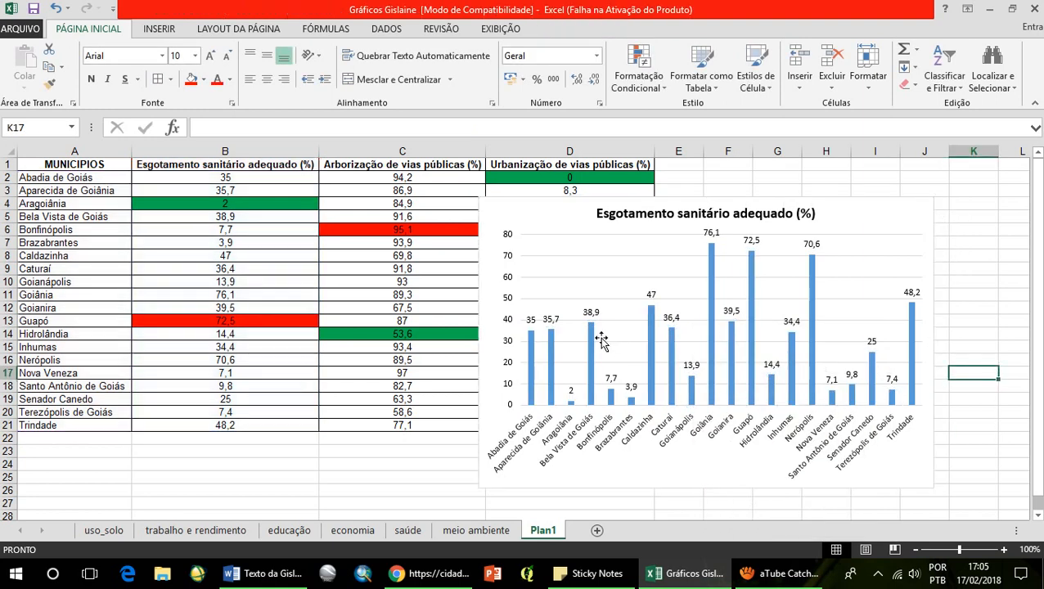
Delete the data labels from the chart's columns.
left_click(533, 338)
left_click(536, 322)
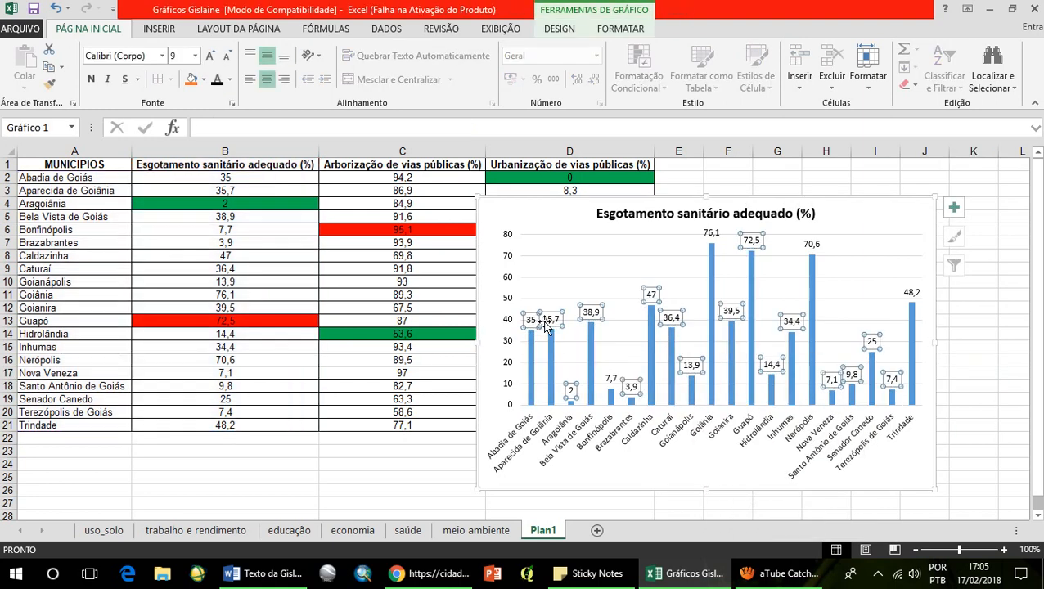
key("Delete")
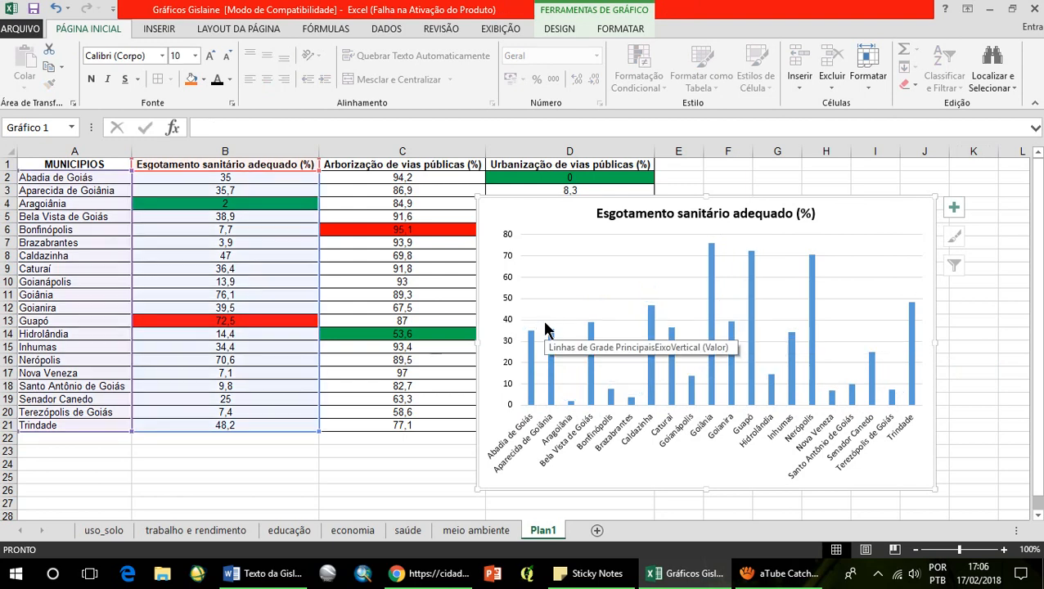
Add axis titles to the chart and name the vertical axis Percentual (%).
left_click(956, 209)
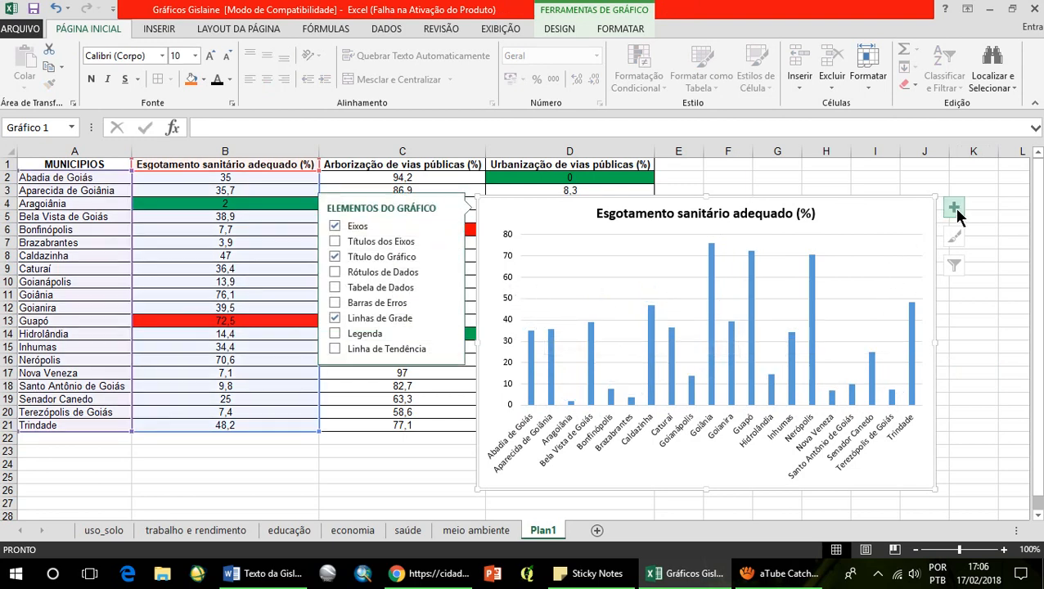
left_click(335, 239)
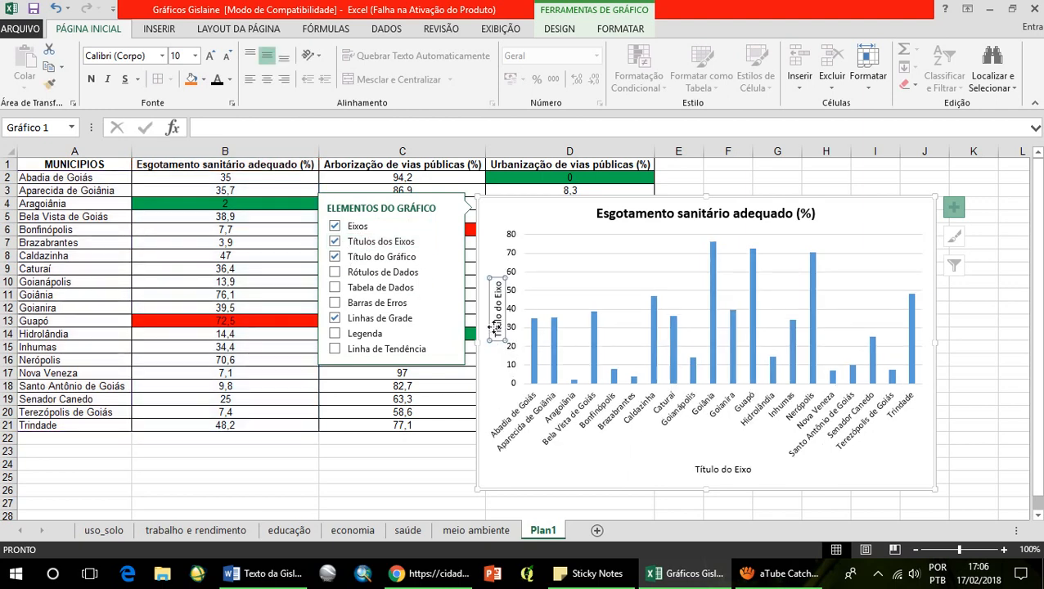
left_click(496, 288)
triple_click(496, 343)
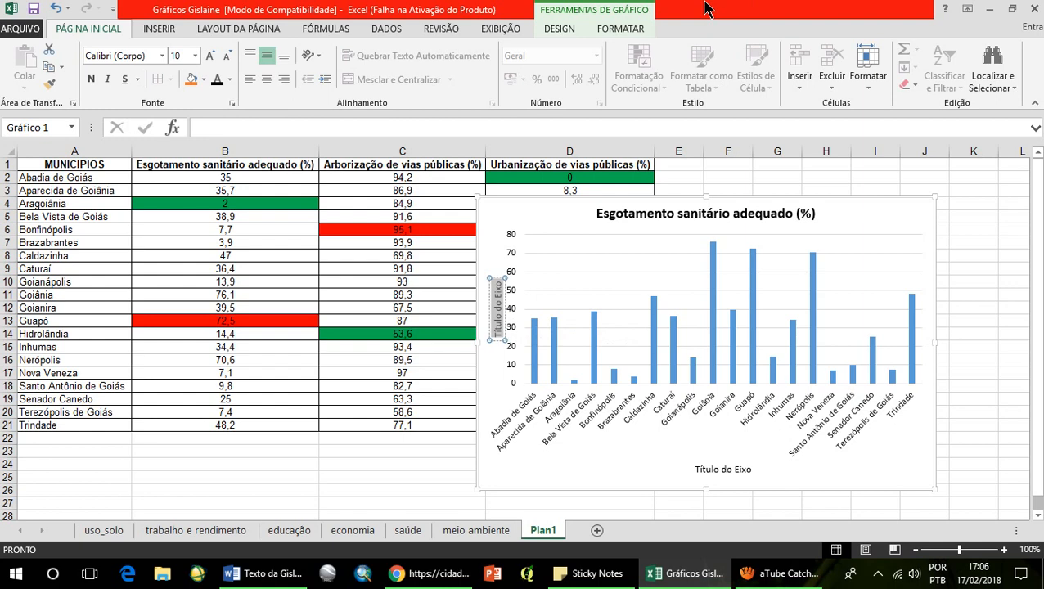
type("Percentual")
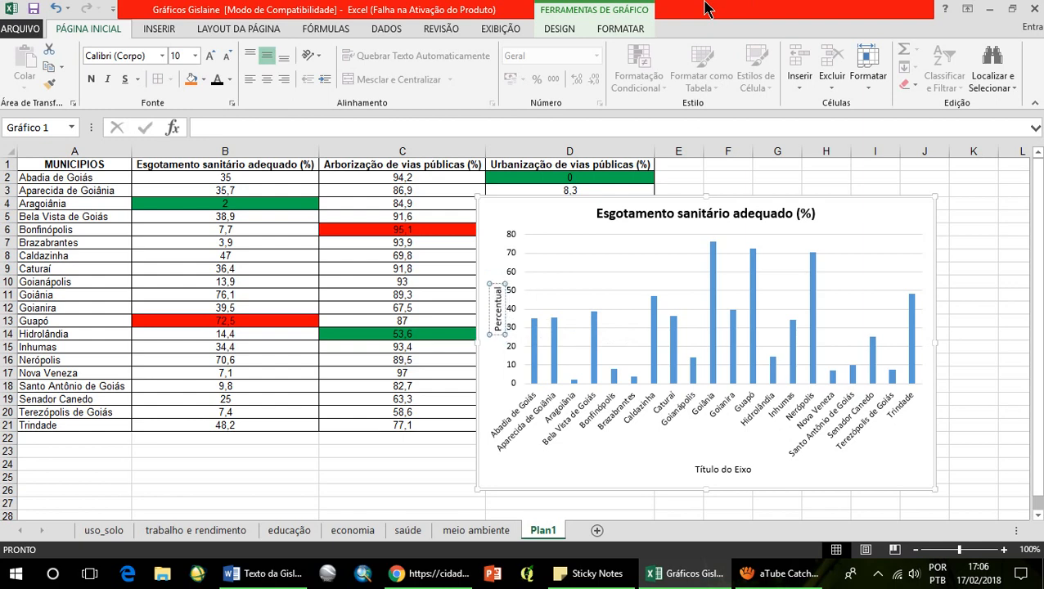
type(" (%)")
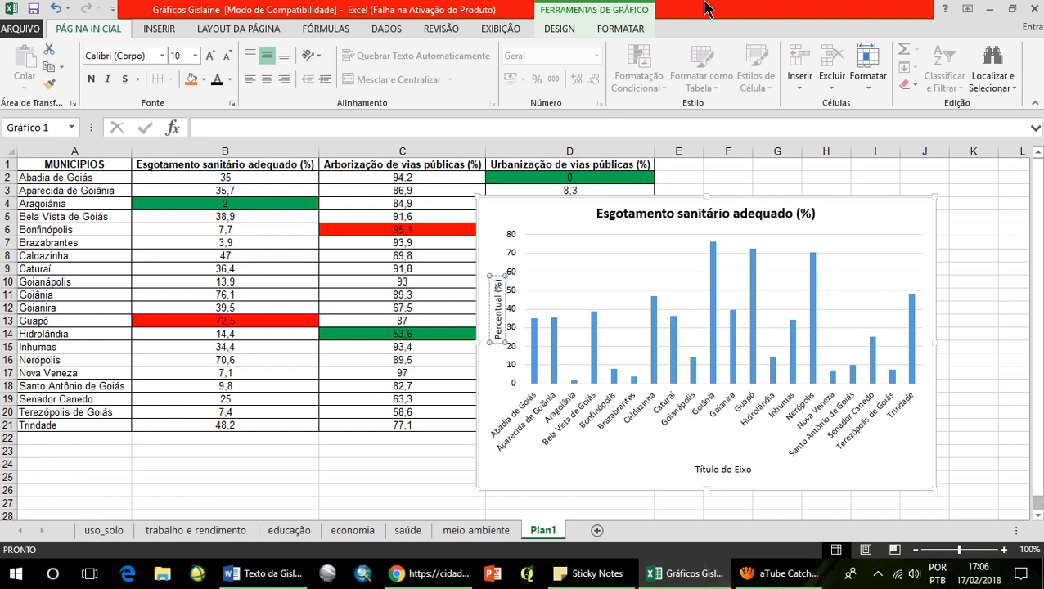
left_click(966, 296)
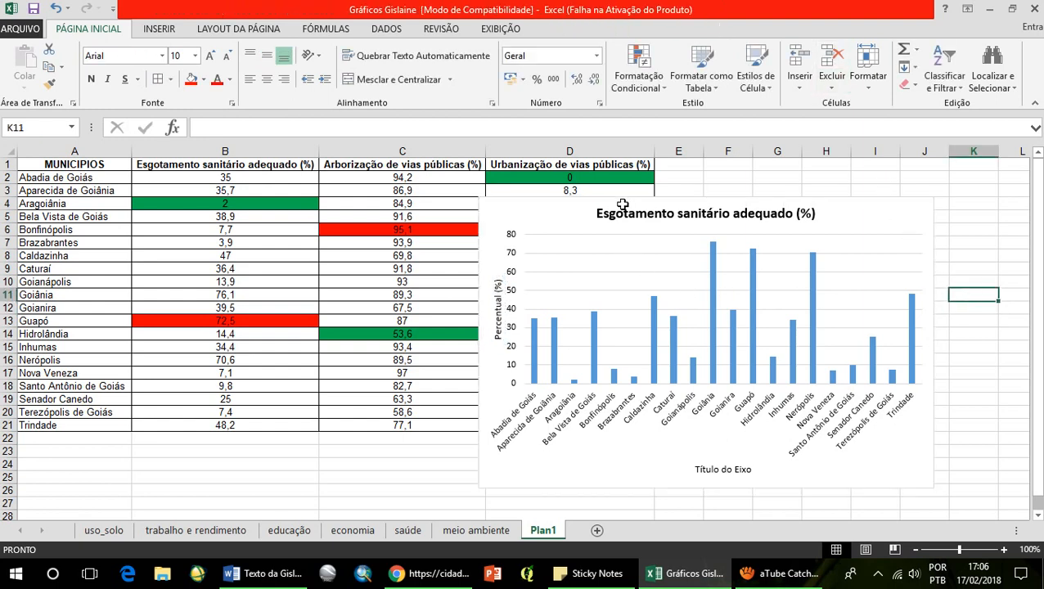
Remove (%) from the chart title so it reads Esgotamento sanitário adequado.
left_click(734, 214)
left_click_drag(734, 214, 818, 215)
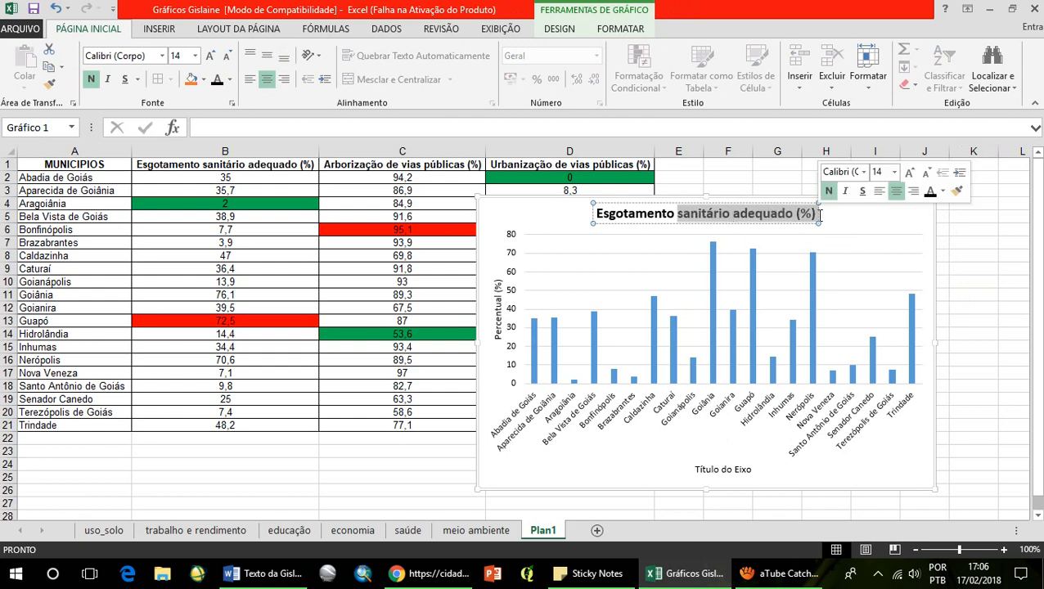
left_click(786, 215)
left_click_drag(735, 213, 818, 215)
key("Delete")
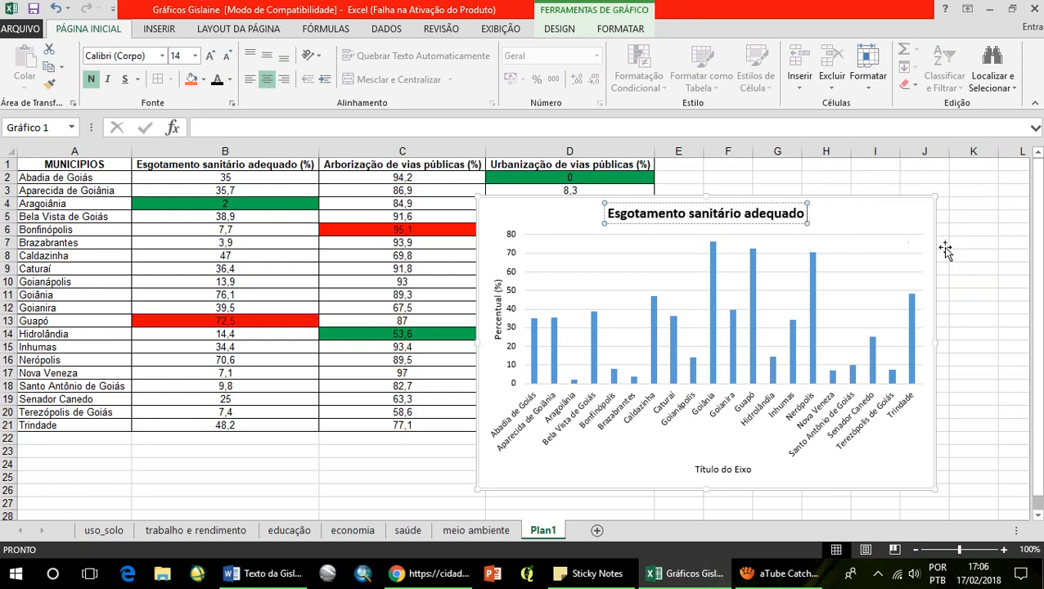
left_click(1003, 271)
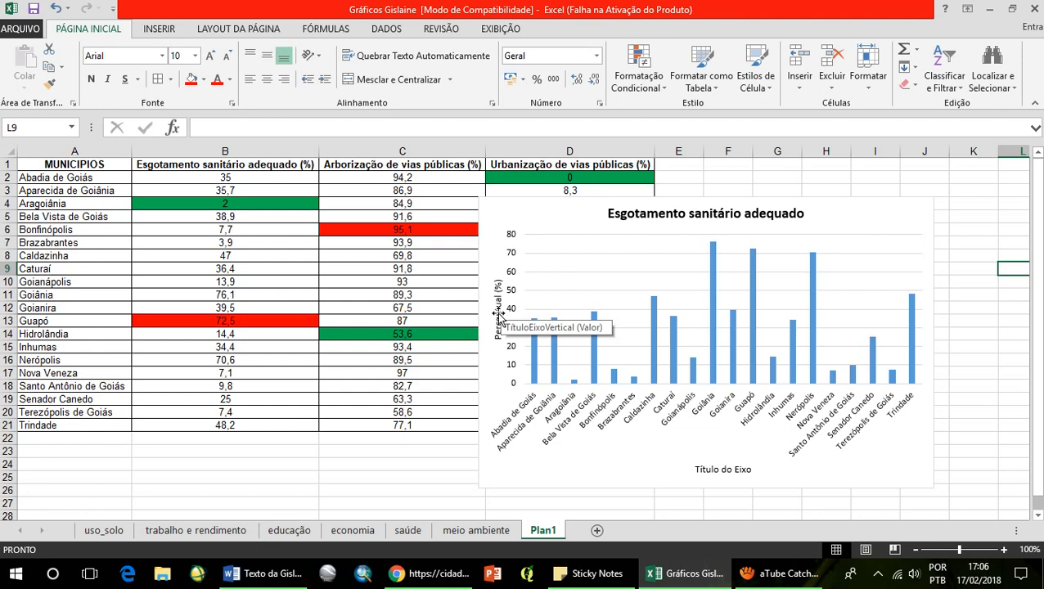
Name the chart's horizontal axis Municípios da Região Metropolitana de Goiânia.
left_click(724, 472)
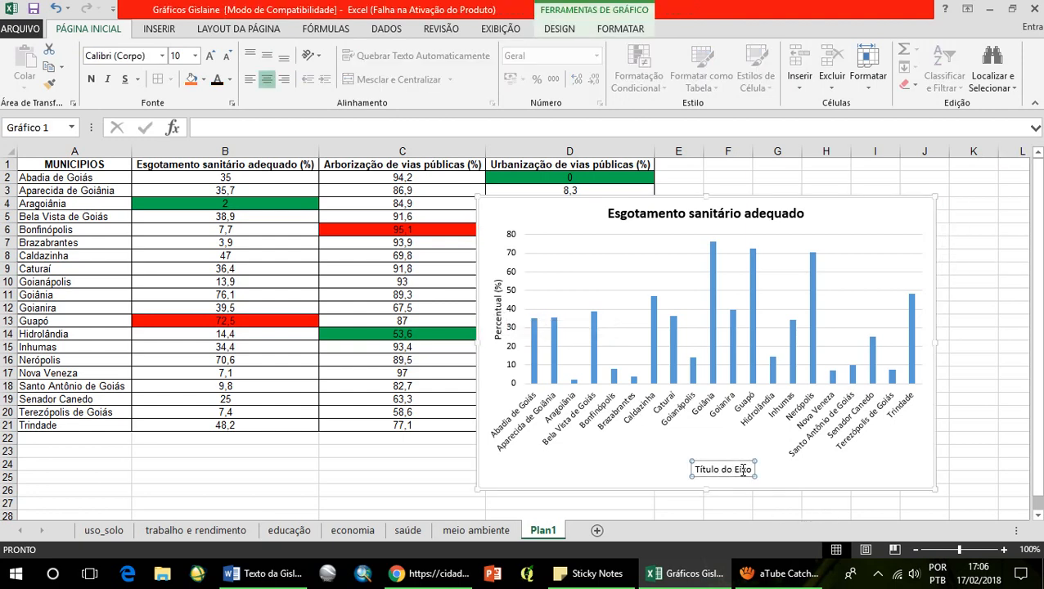
triple_click(743, 470)
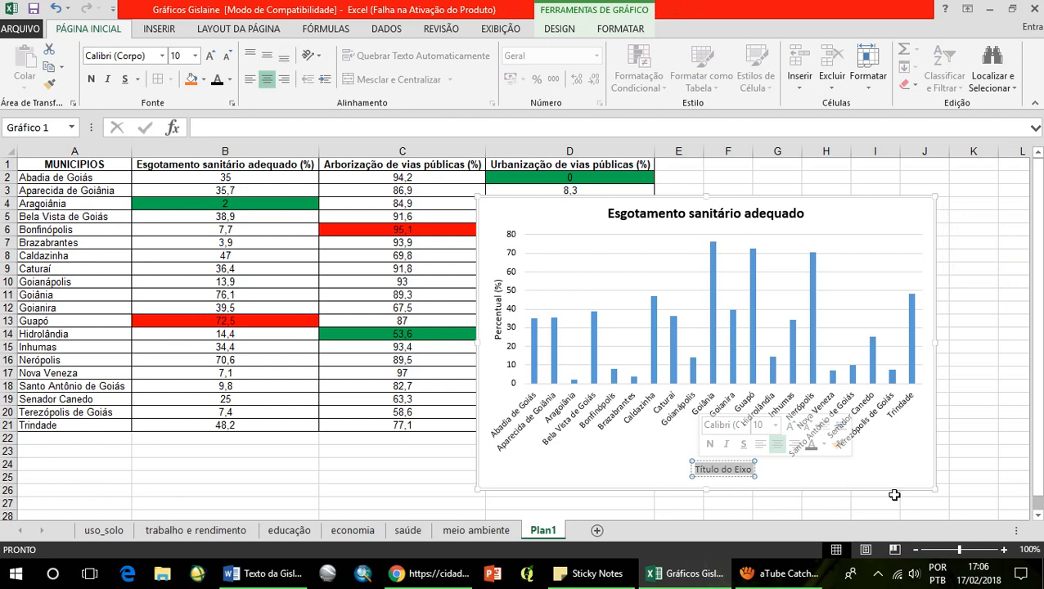
type("Mud")
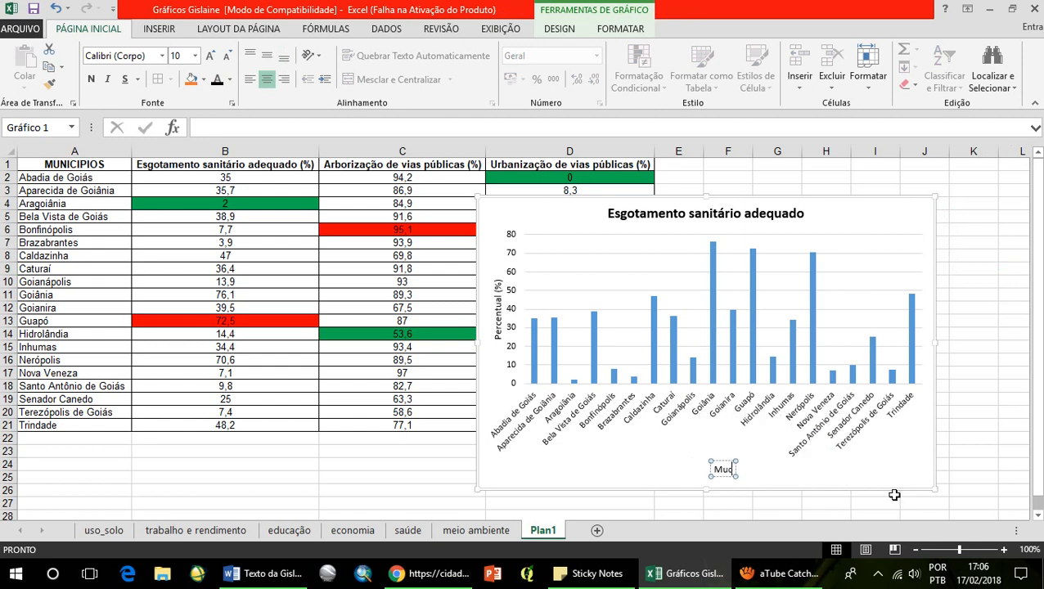
type("ípio")
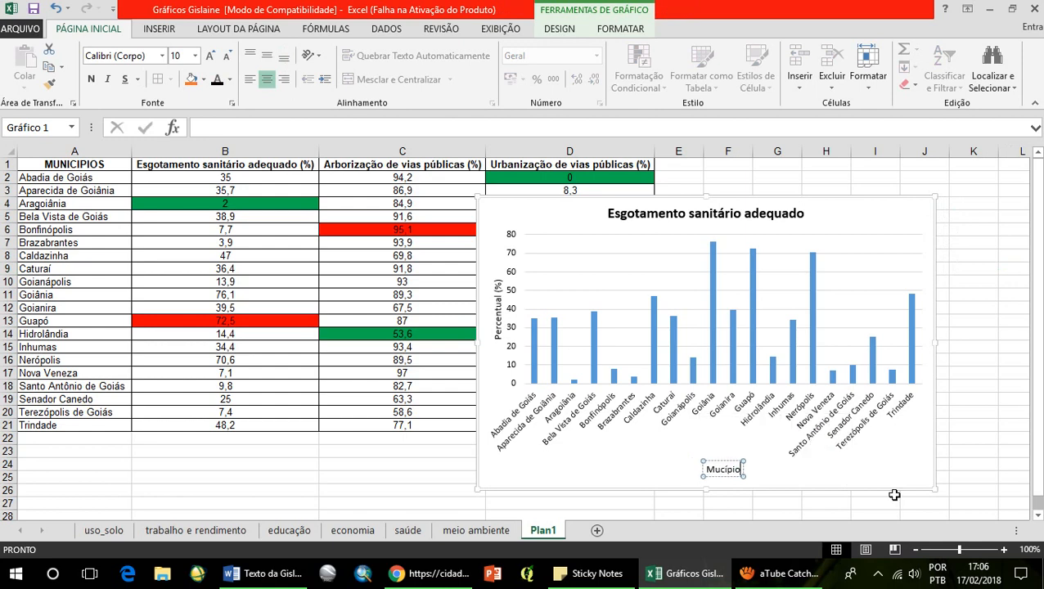
key("BackSpace")
key("BackSpace")
key("BackSpace")
key("BackSpace")
key("BackSpace")
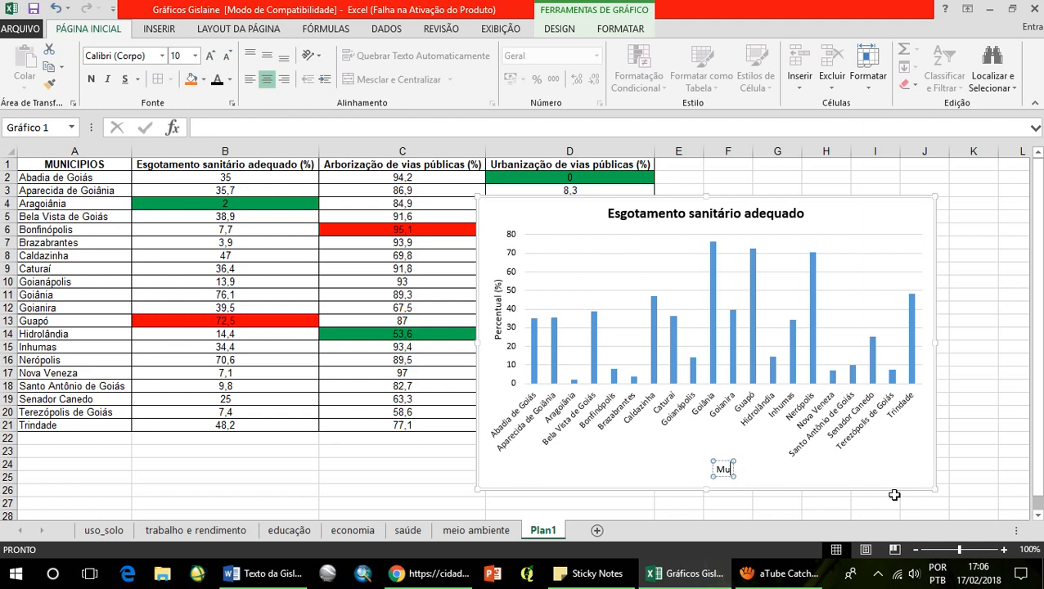
type("nicípi")
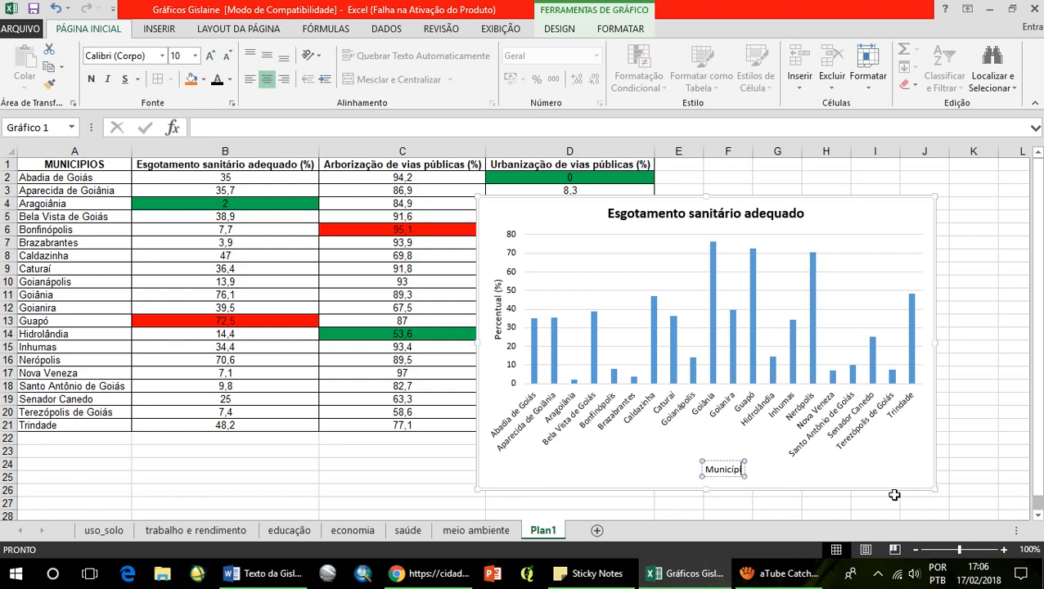
type("os da Re")
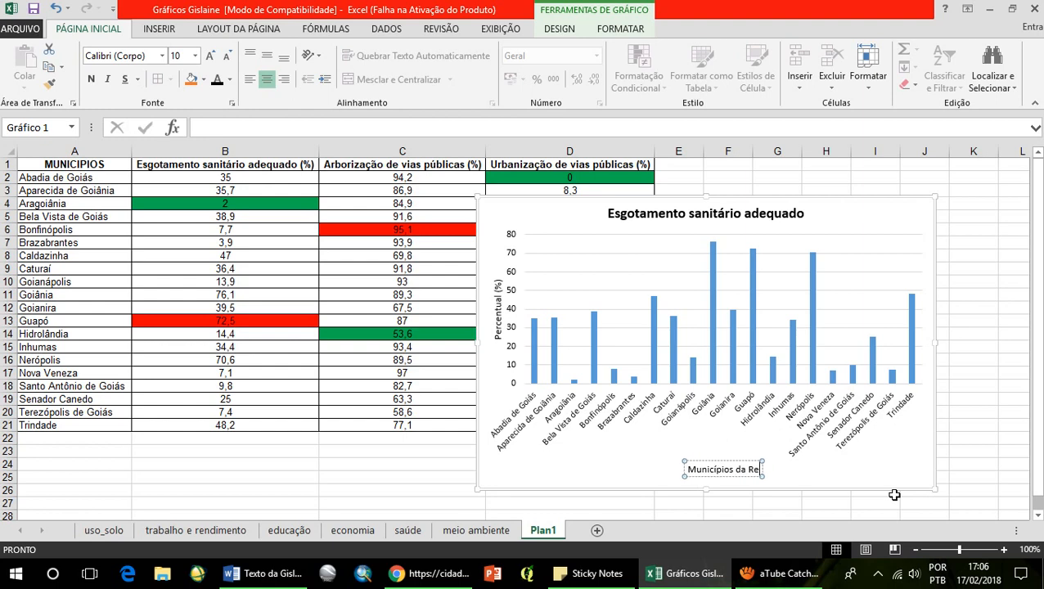
type("gião Metropolitana de GOi")
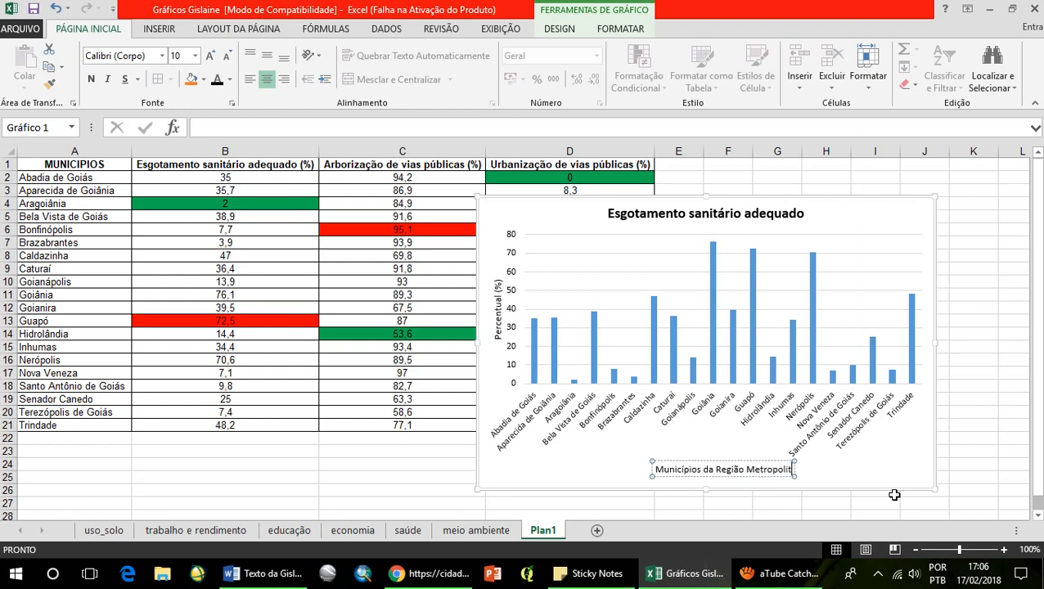
key("BackSpace")
key("BackSpace")
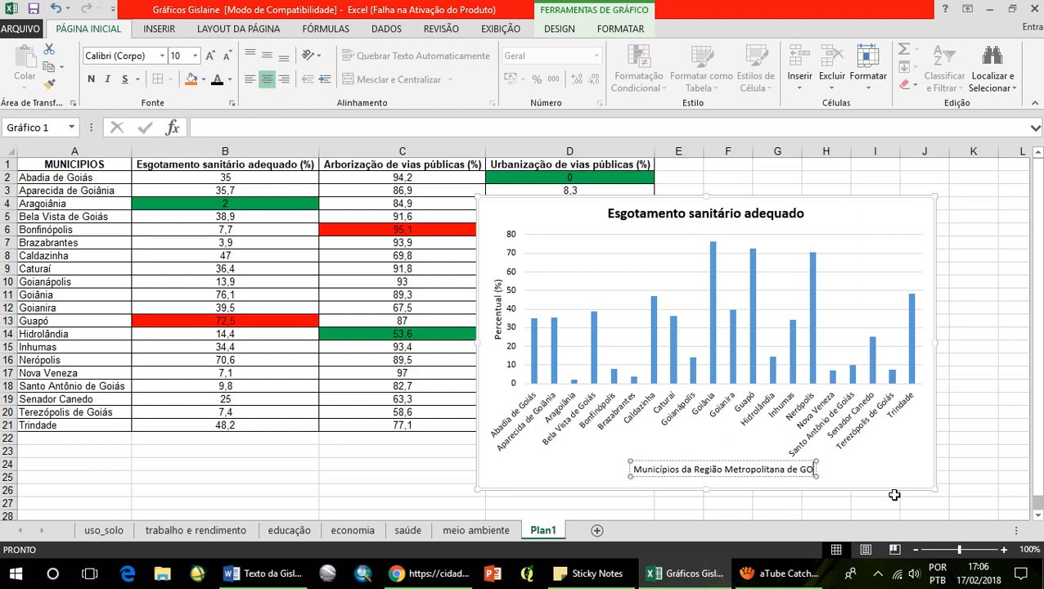
type("oiânia")
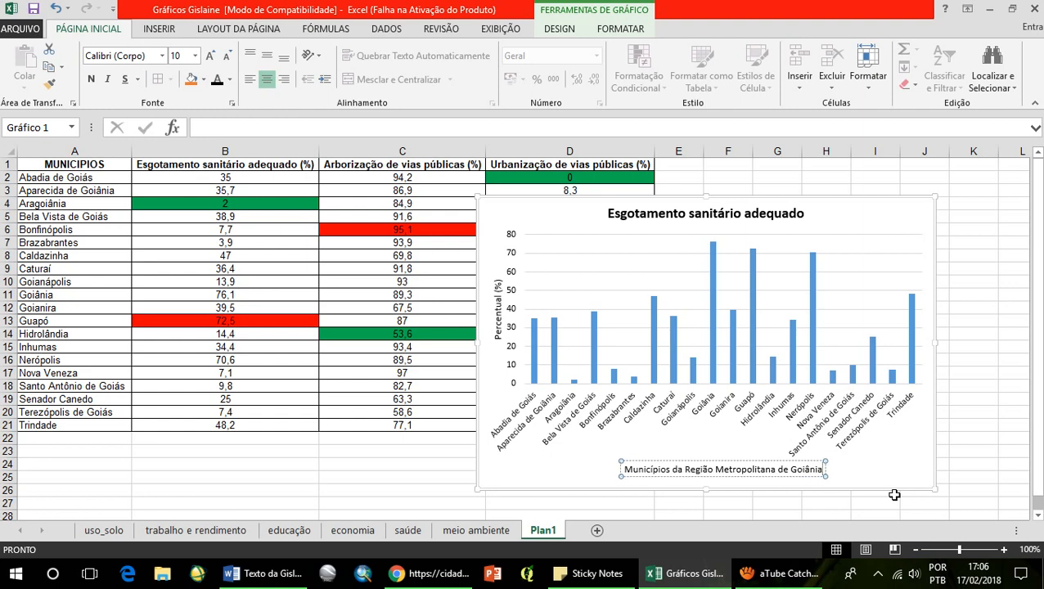
left_click(987, 434)
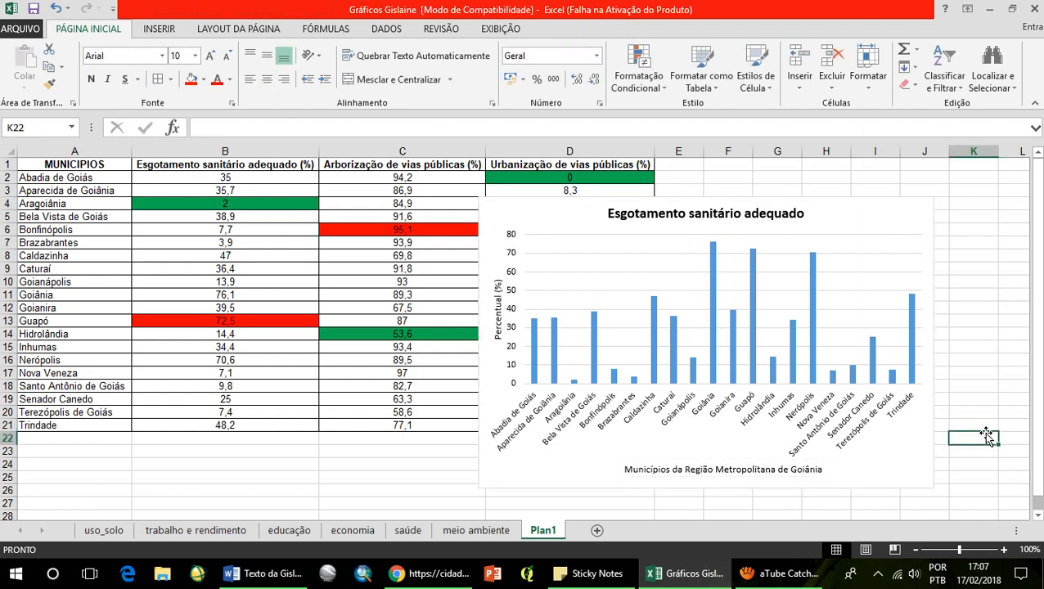
Delete the horizontal axis title from the chart.
left_click(742, 479)
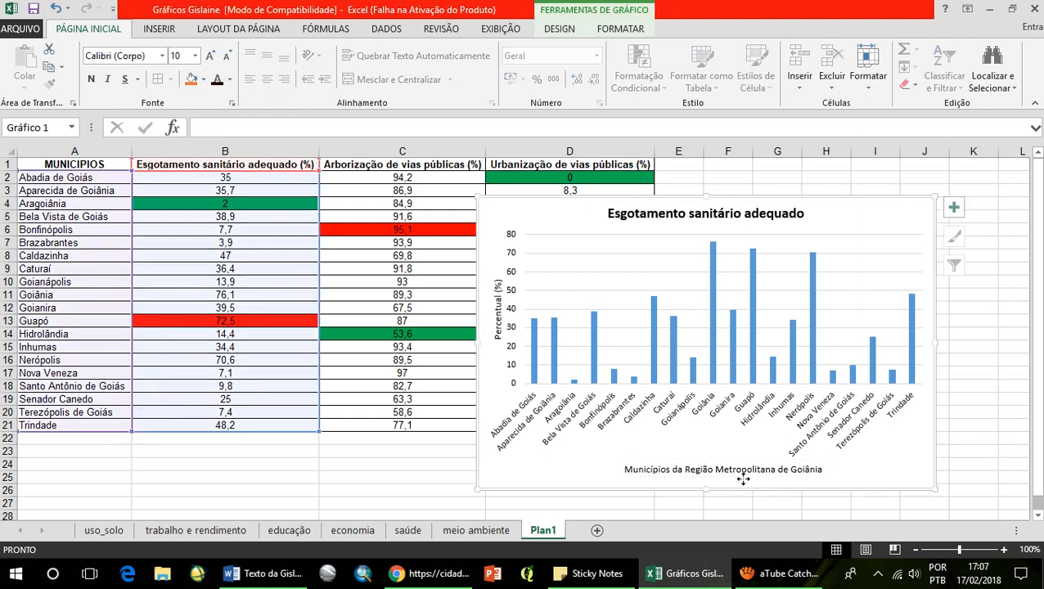
left_click(745, 468)
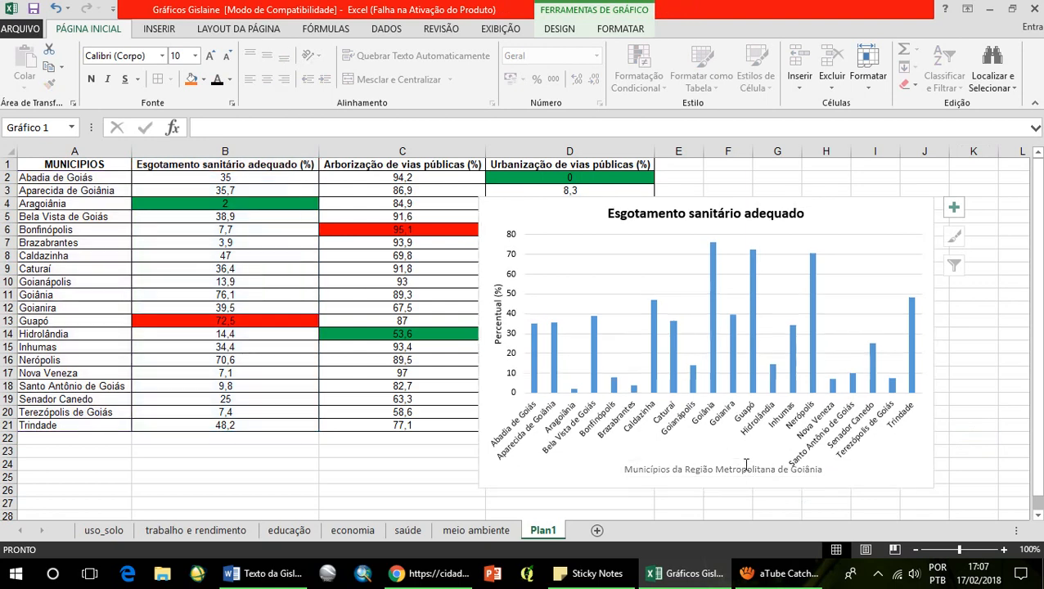
key("Delete")
left_click(991, 320)
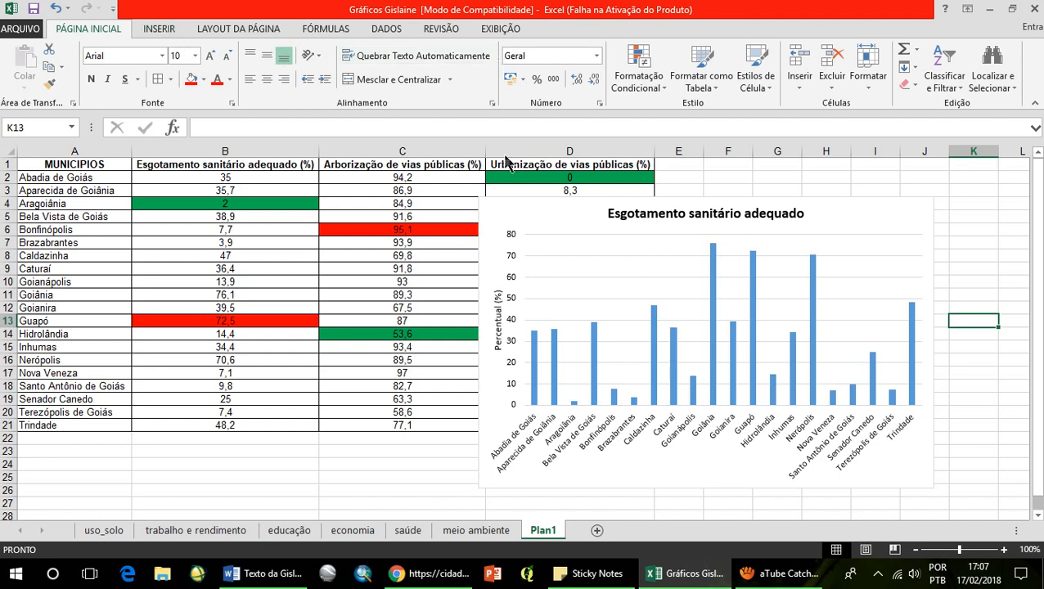
Preview the available quick layouts on the Esgotamento sanitário adequado chart without applying one.
left_click(508, 209)
left_click(561, 30)
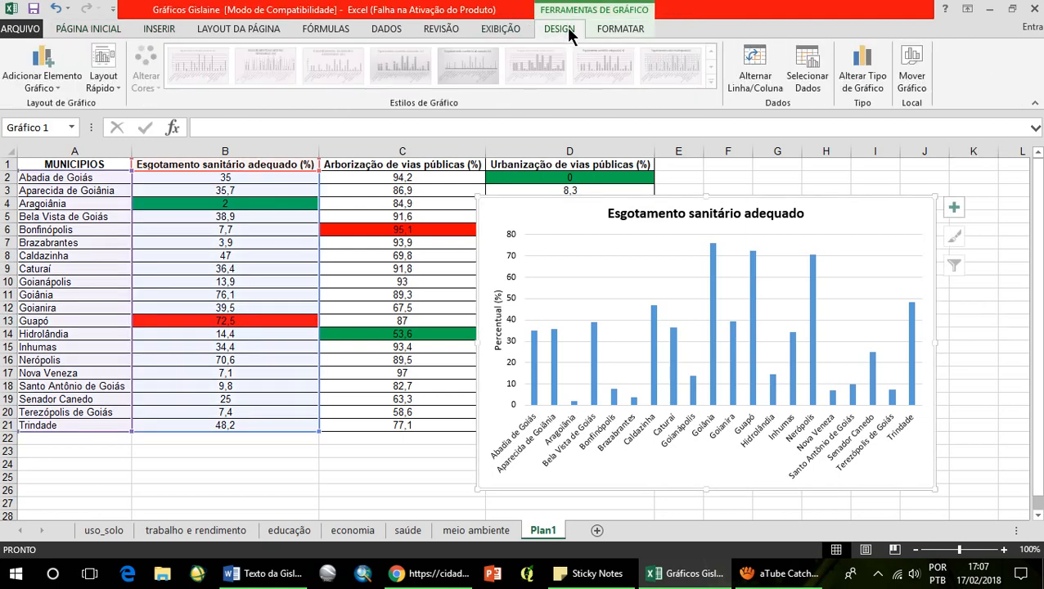
left_click(115, 88)
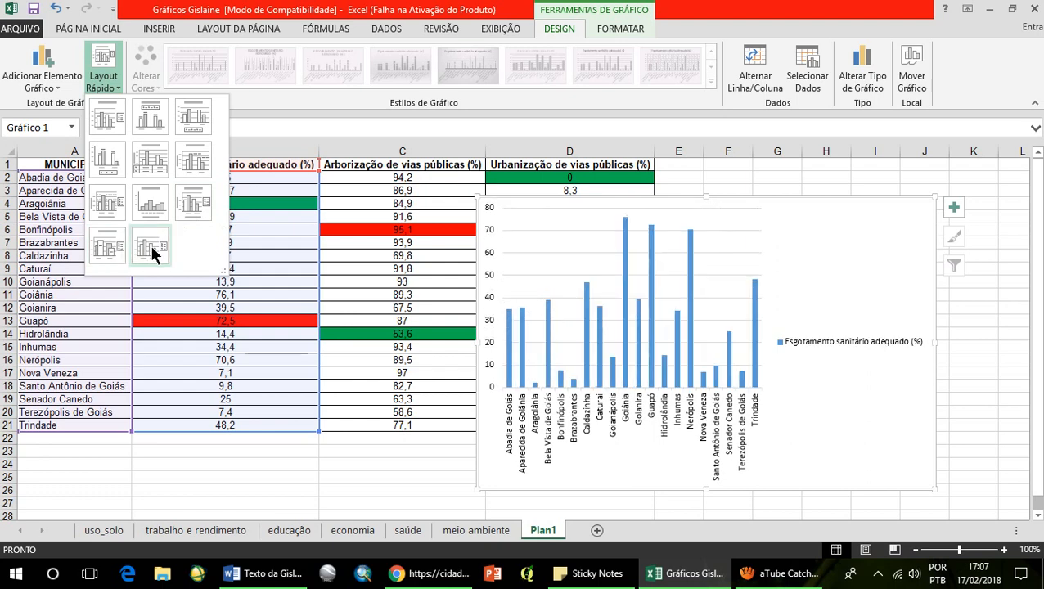
left_click(112, 86)
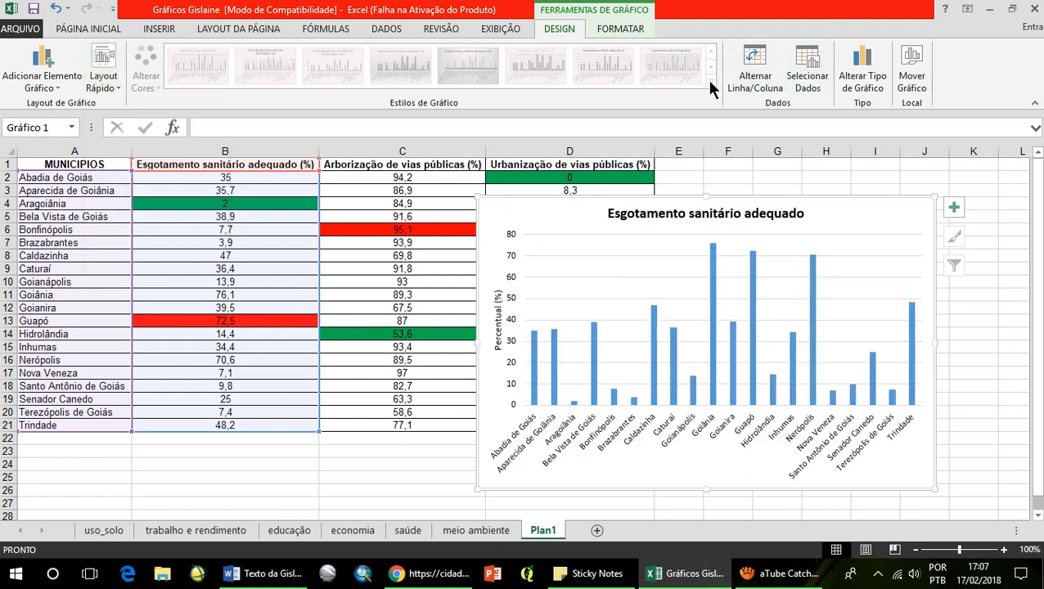
left_click(867, 177)
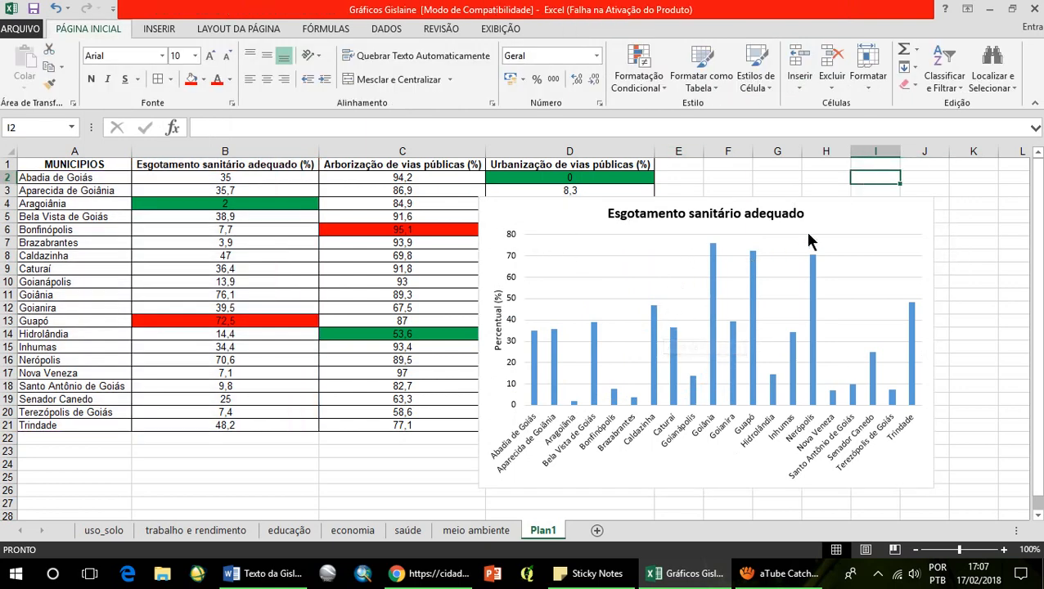
Delete the Esgotamento sanitário adequado chart from the Plan1 sheet.
left_click(870, 219)
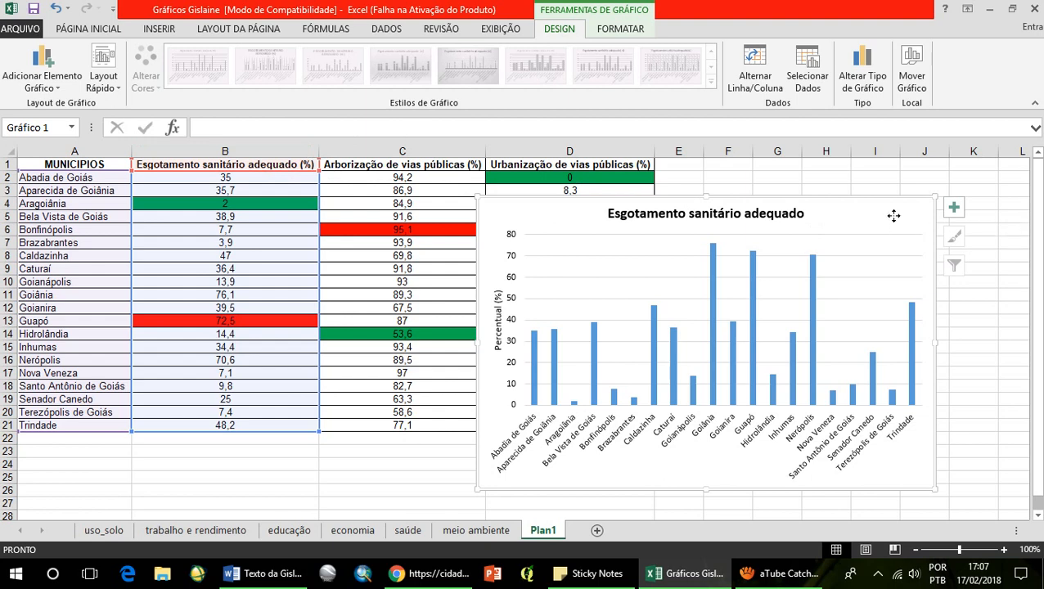
key("Delete")
left_click(66, 164)
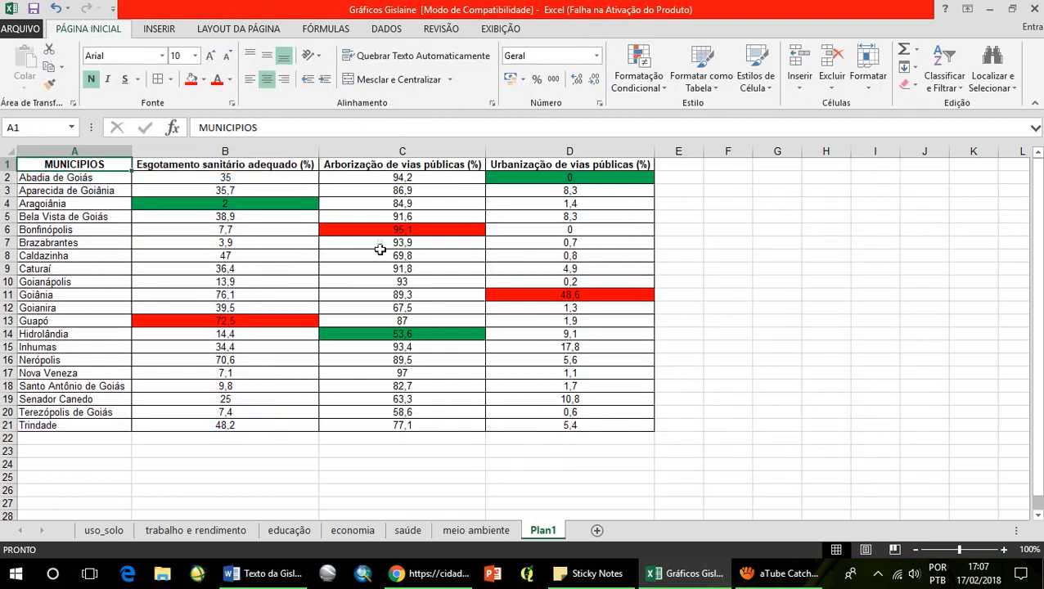
Examine the cells highlighted in green and red in the three indicator columns of the municipality table.
left_click(234, 205)
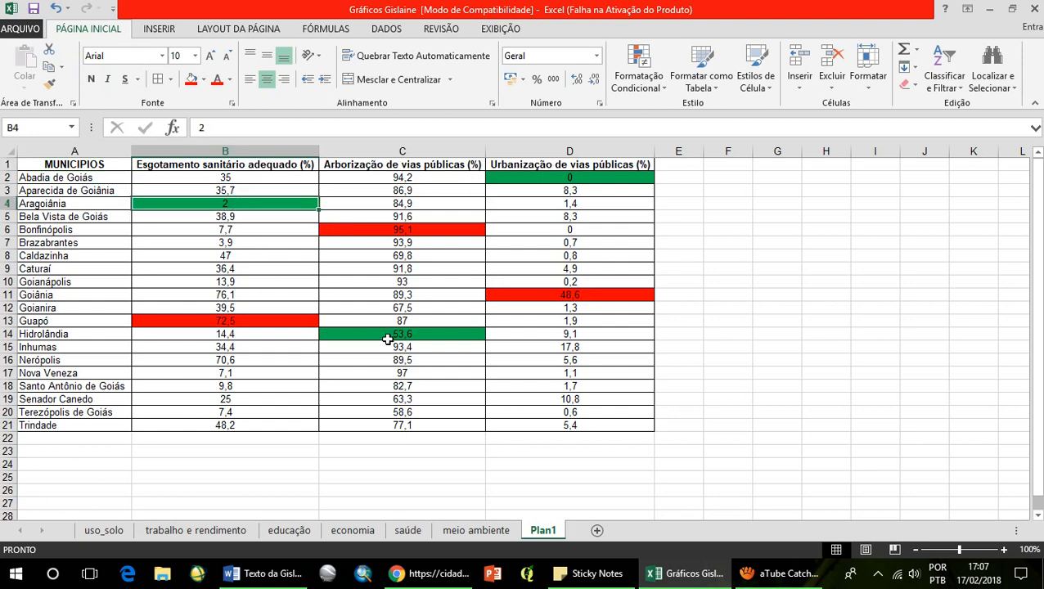
left_click(452, 336)
left_click(526, 179)
left_click(283, 318)
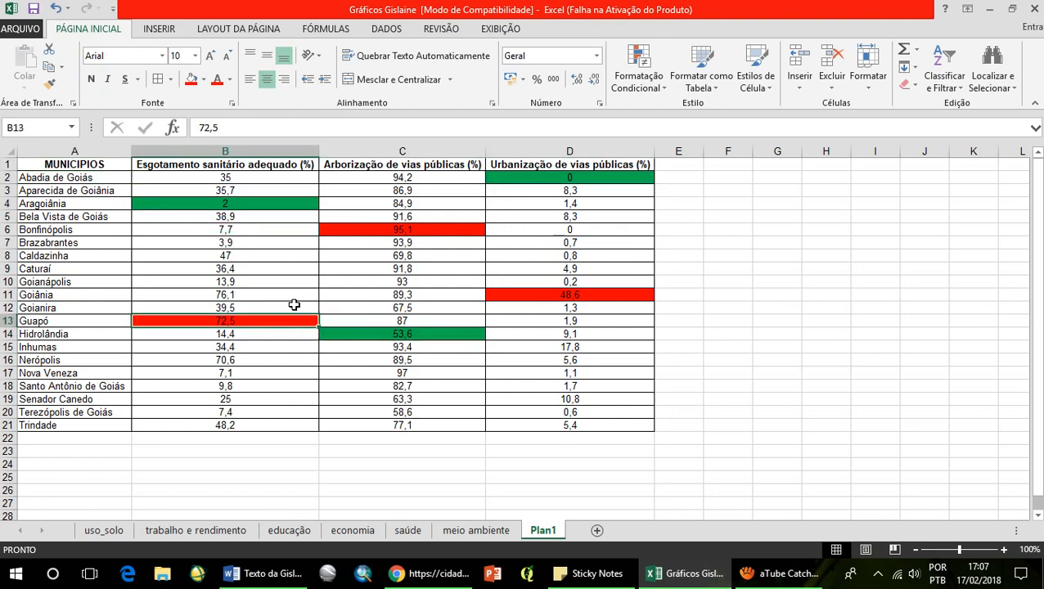
left_click(378, 230)
left_click(572, 297)
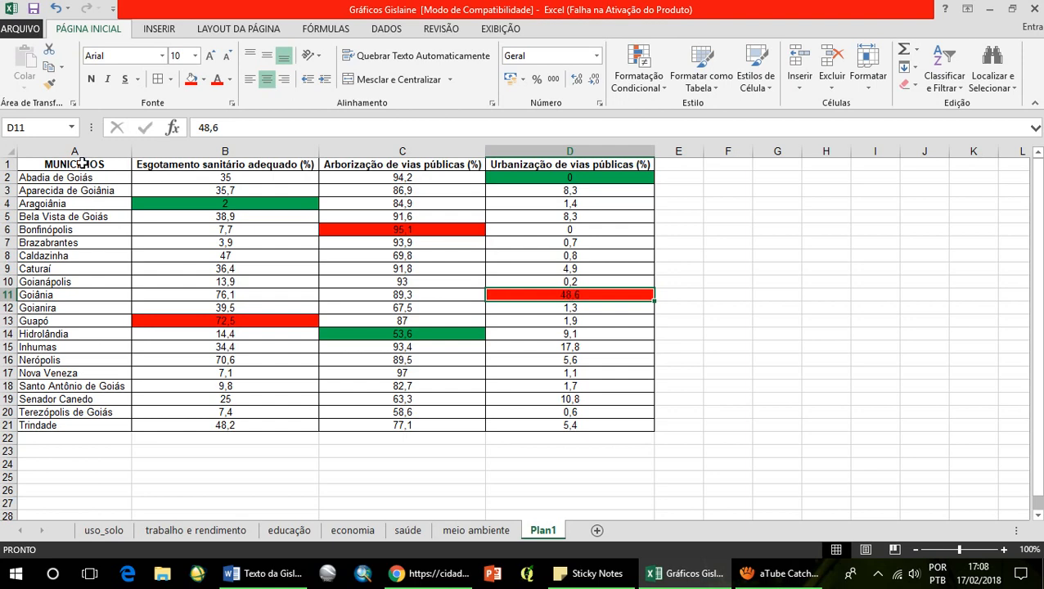
Select the whole municipality table A1:D21 with its headers and open the recommended charts for it.
left_click_drag(81, 164, 499, 422)
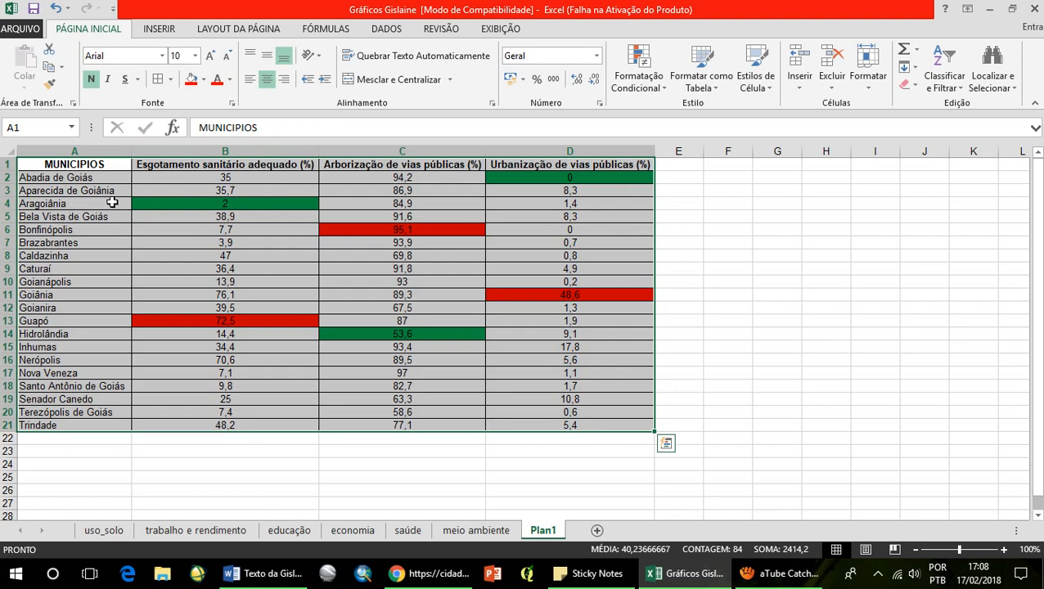
left_click(165, 29)
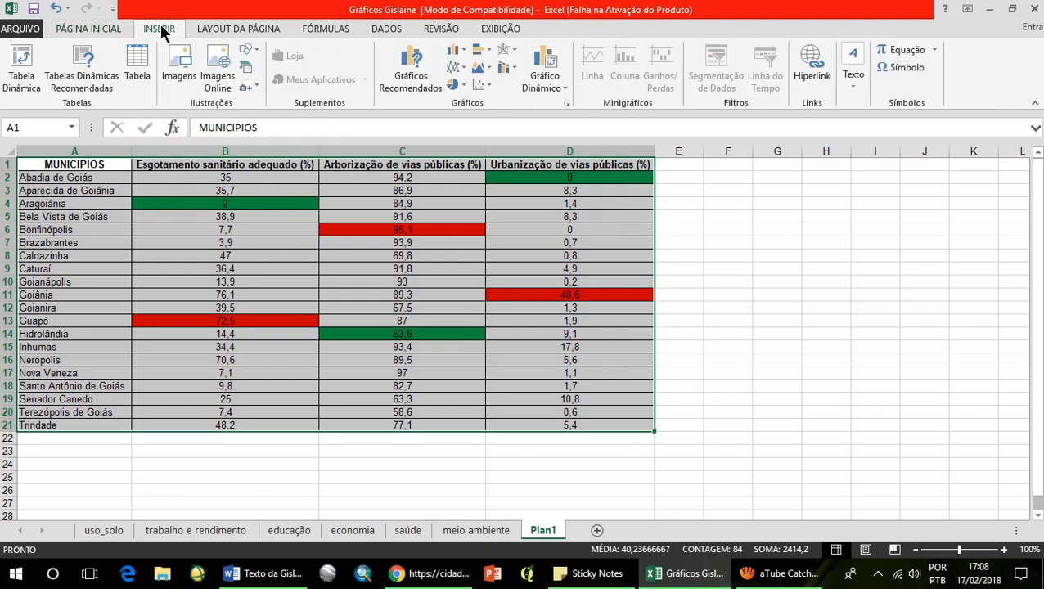
left_click(411, 82)
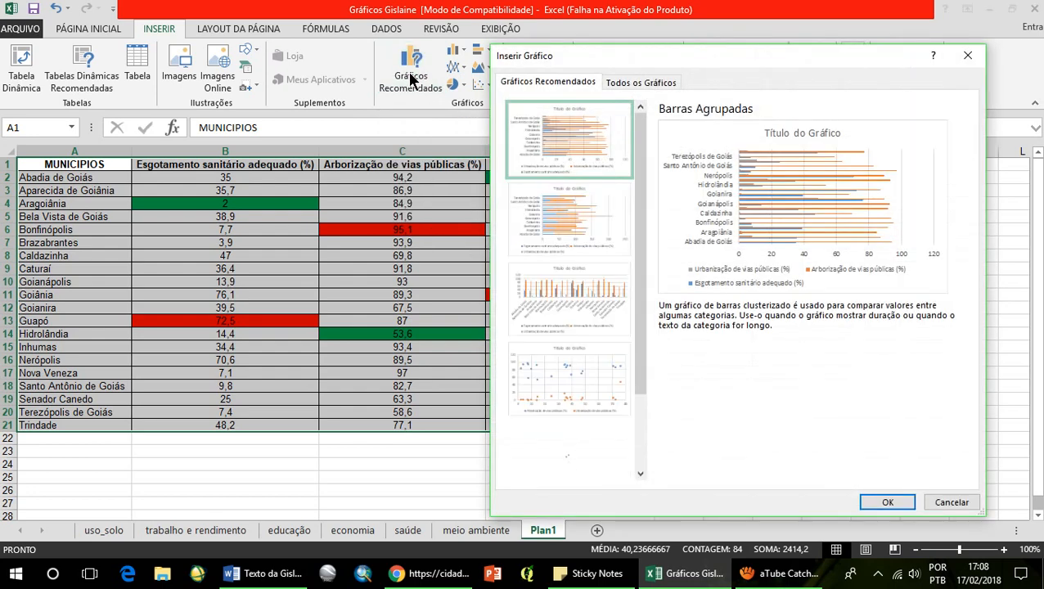
Preview the recommended charts for the table, including stacked bars, stacked columns, bubbles and clustered bars.
left_click(567, 211)
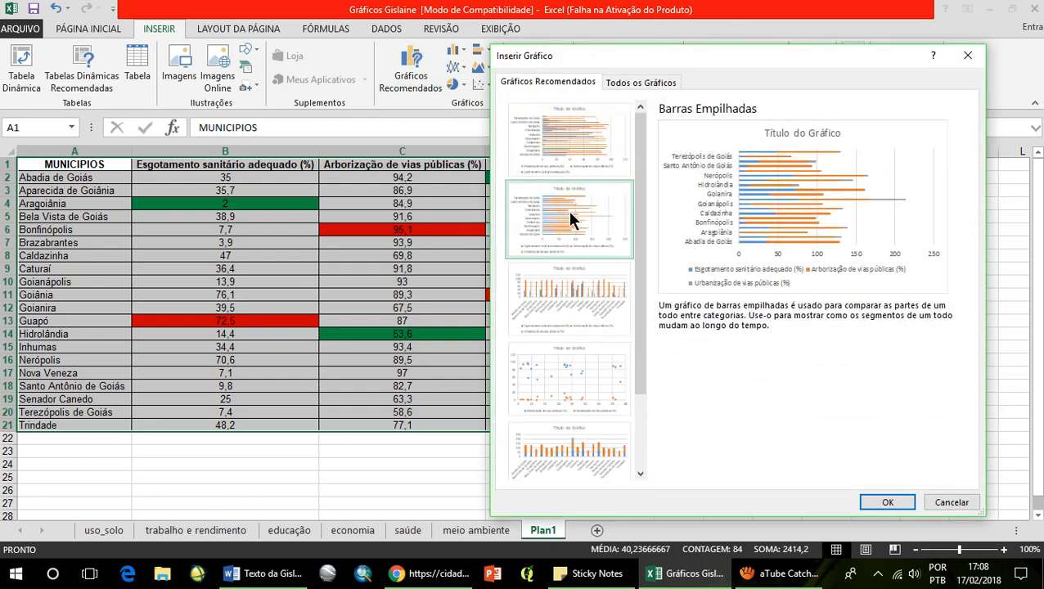
left_click(572, 294)
left_click(557, 385)
left_click(563, 446)
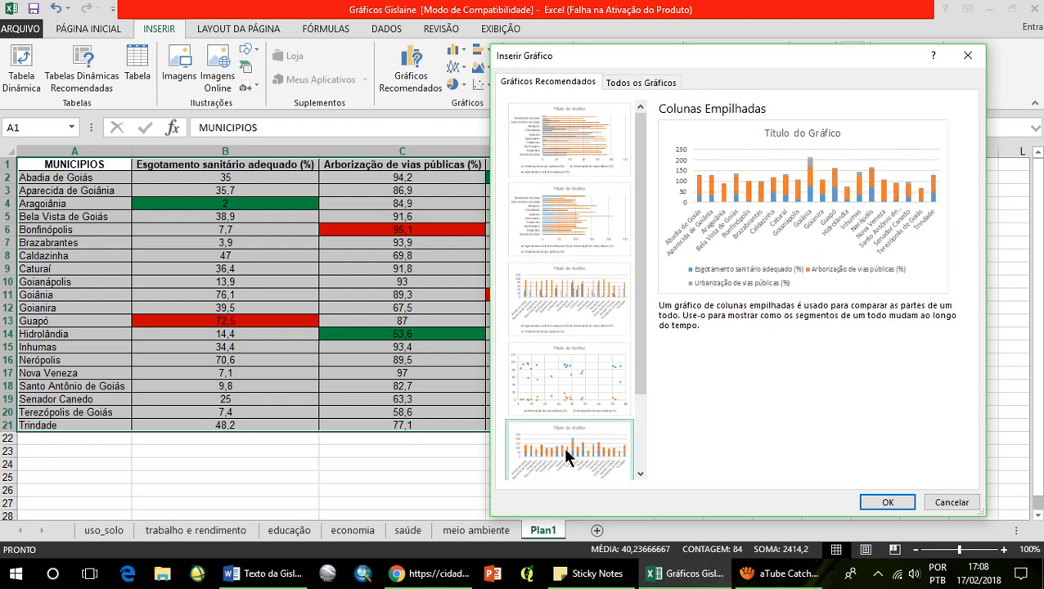
left_click_drag(643, 360, 646, 454)
left_click(592, 436)
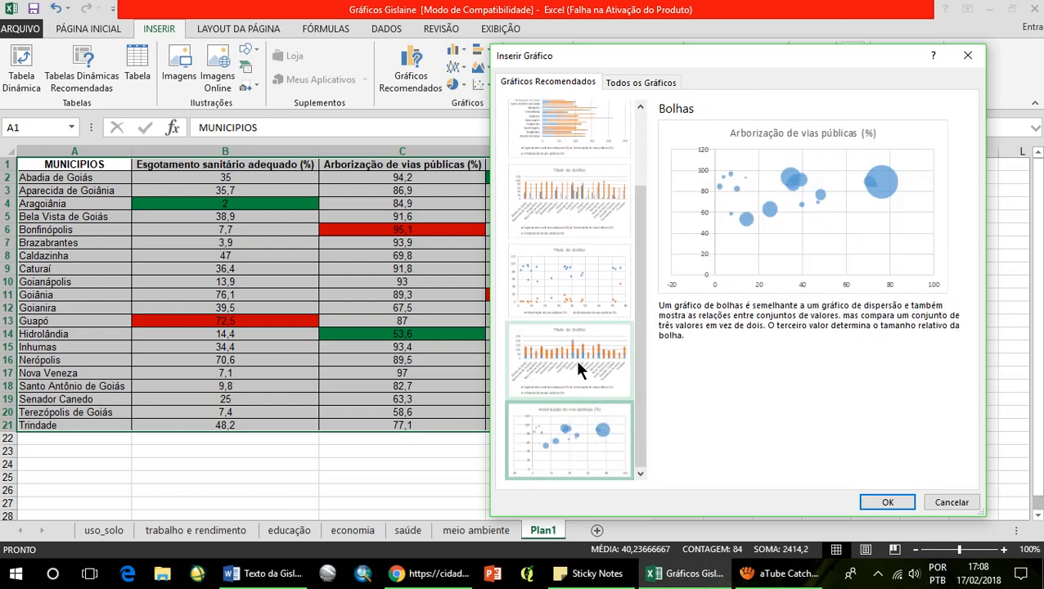
left_click(577, 282)
left_click(578, 212)
scroll(562, 360, "up", 3)
left_click(573, 217)
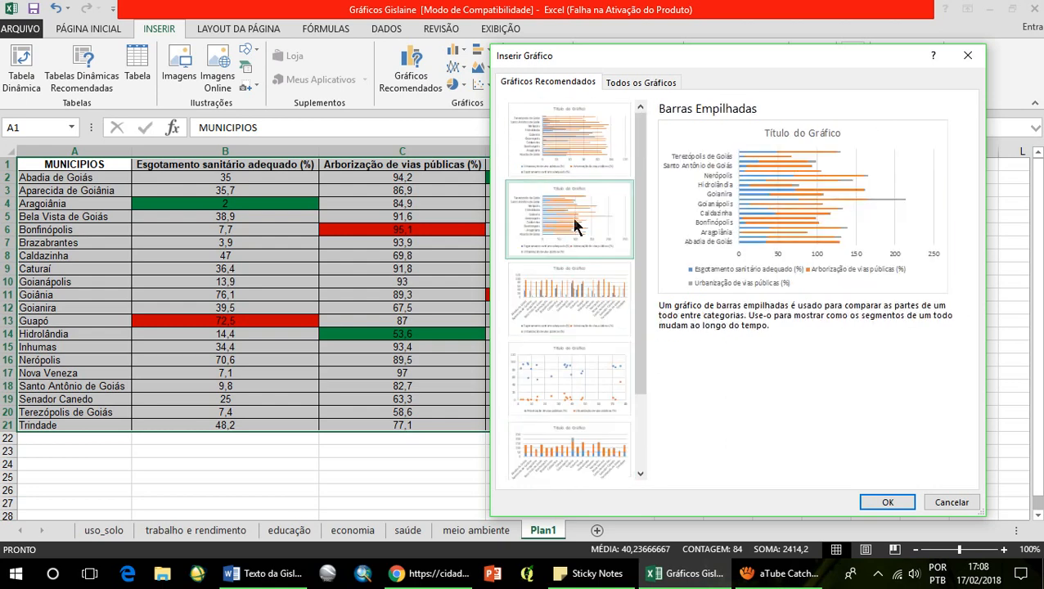
left_click(583, 141)
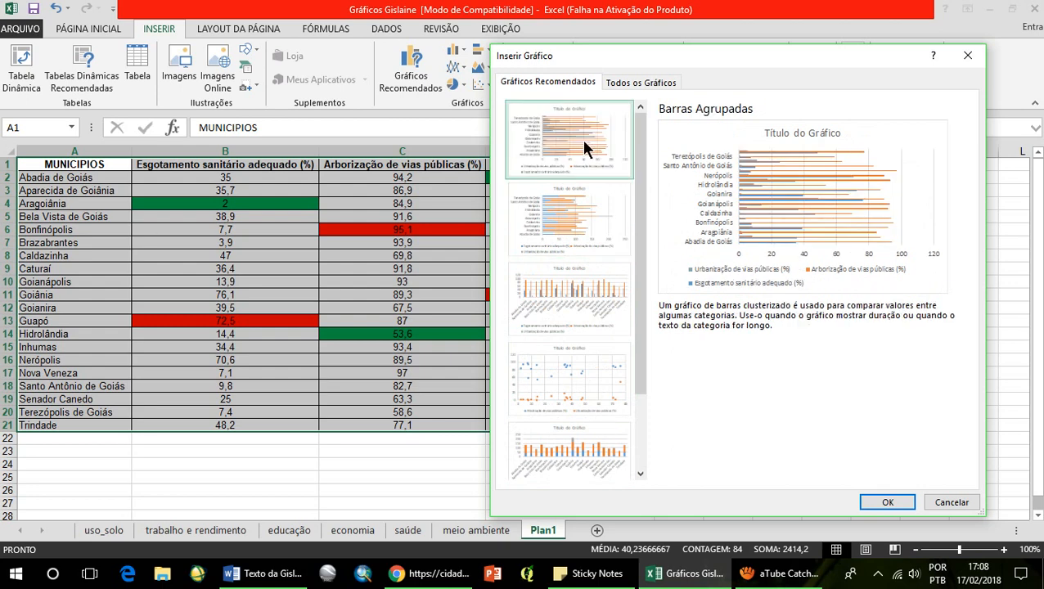
Choose the Combinação chart type, Coluna Clusterizada - Linha, from all chart types for the three indicator series.
left_click(646, 82)
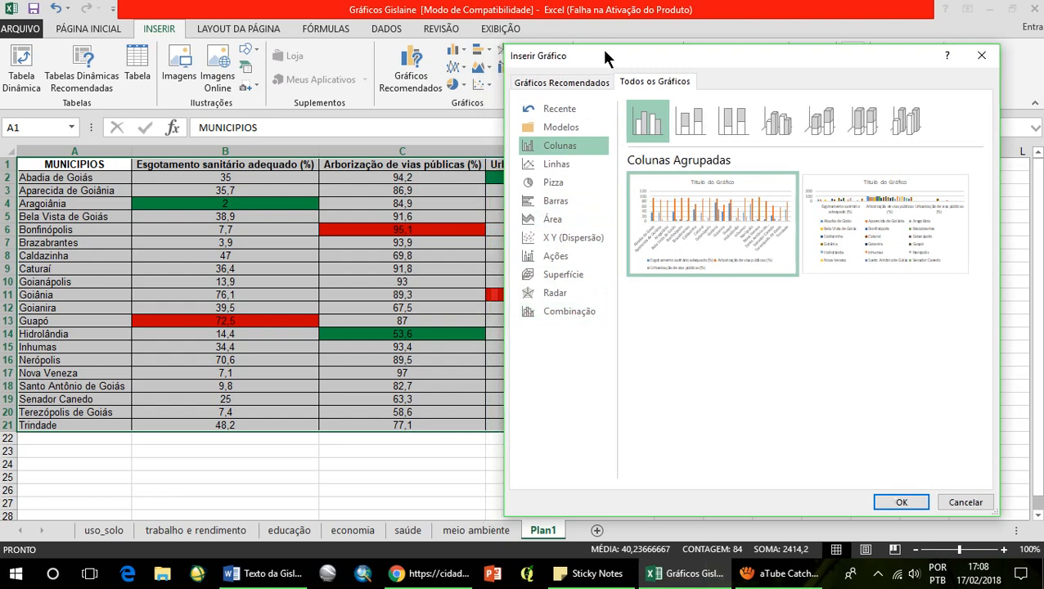
left_click_drag(601, 51, 700, 44)
left_click(652, 309)
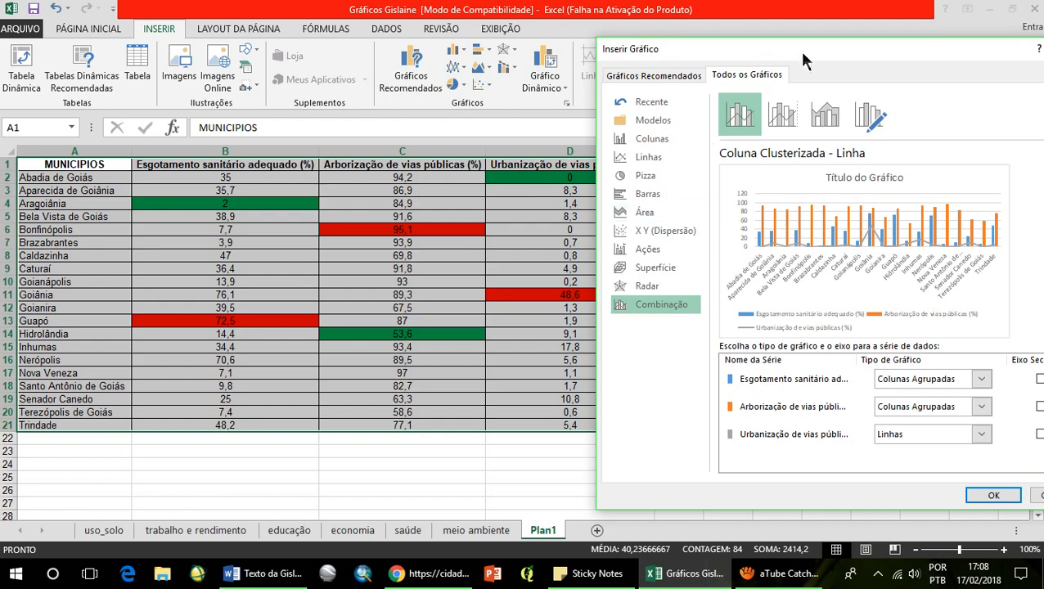
left_click_drag(816, 59, 786, 32)
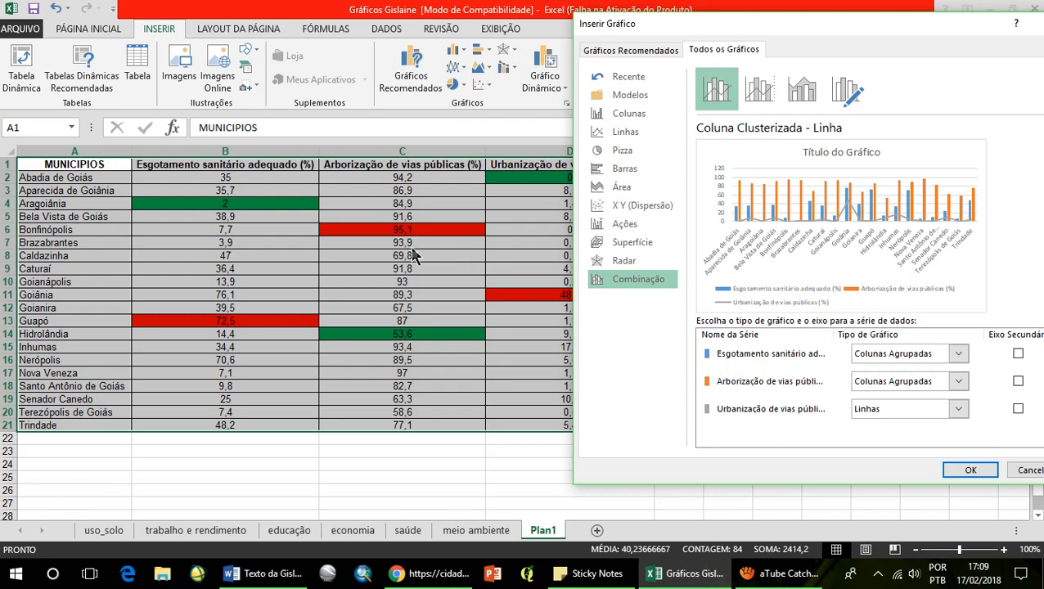
left_click_drag(855, 35, 768, 30)
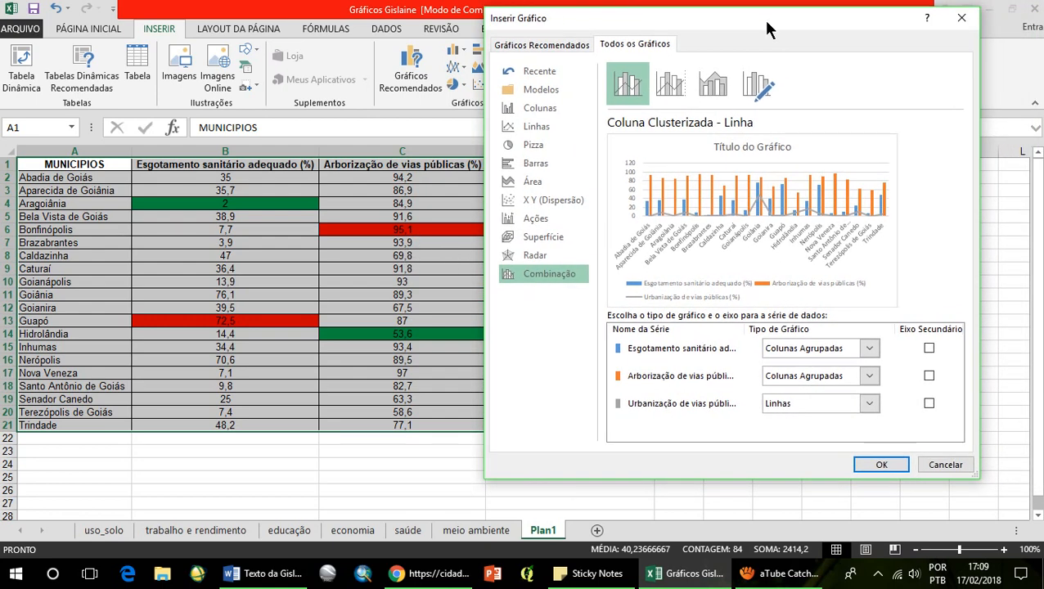
Set the sanitation, tree-planting and urbanization series of the combination chart all to Linhas com Marcadores.
left_click(868, 348)
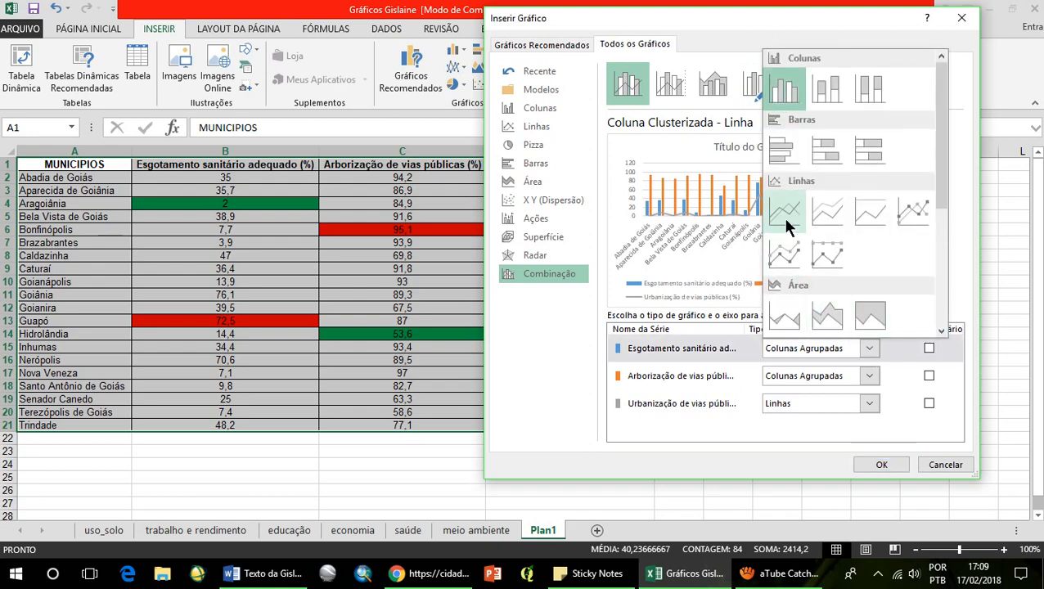
left_click(827, 94)
left_click(868, 347)
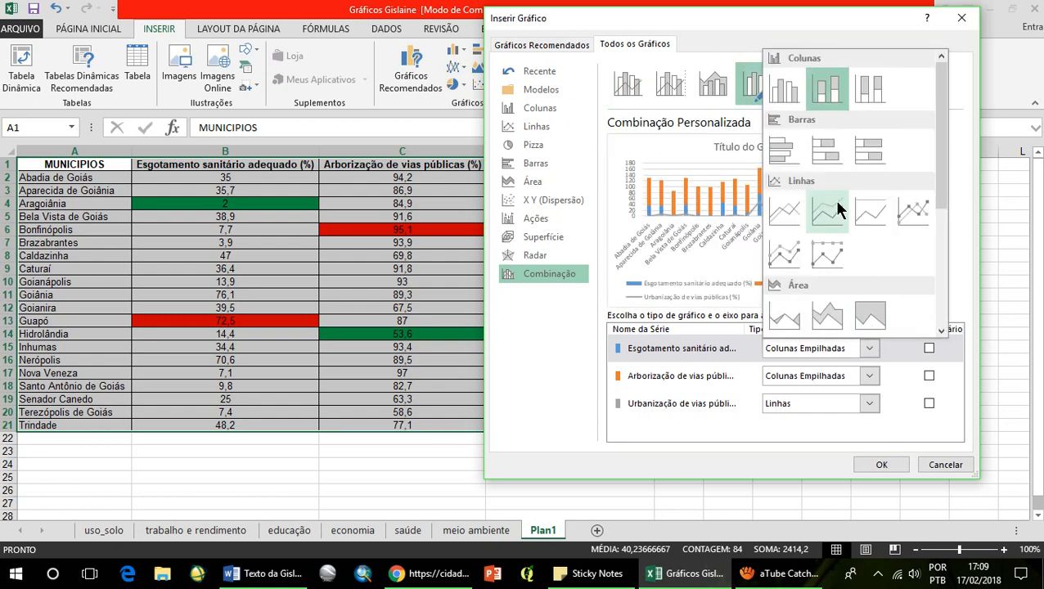
left_click(910, 212)
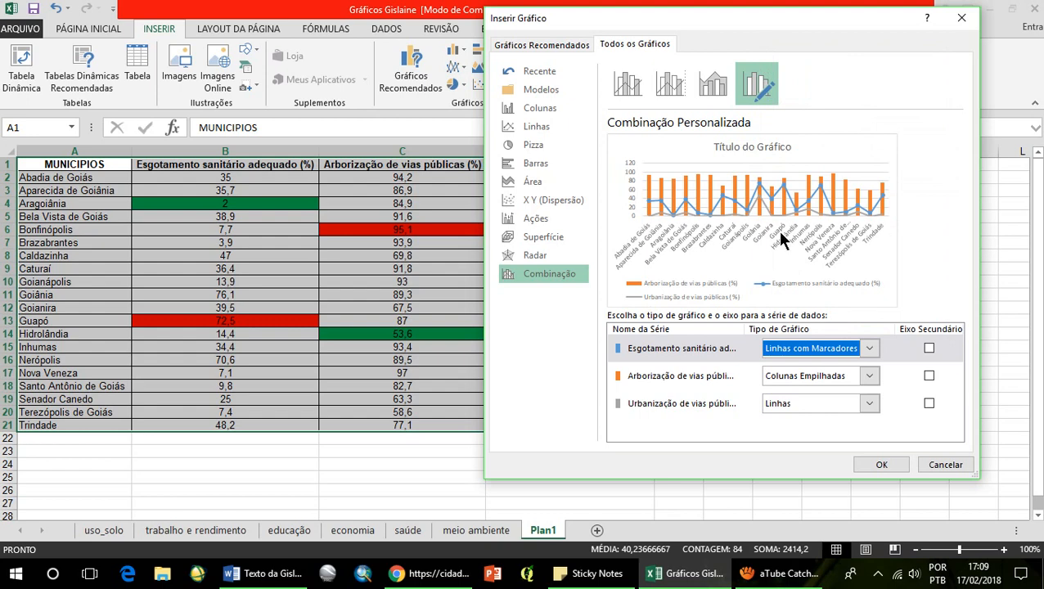
left_click(866, 378)
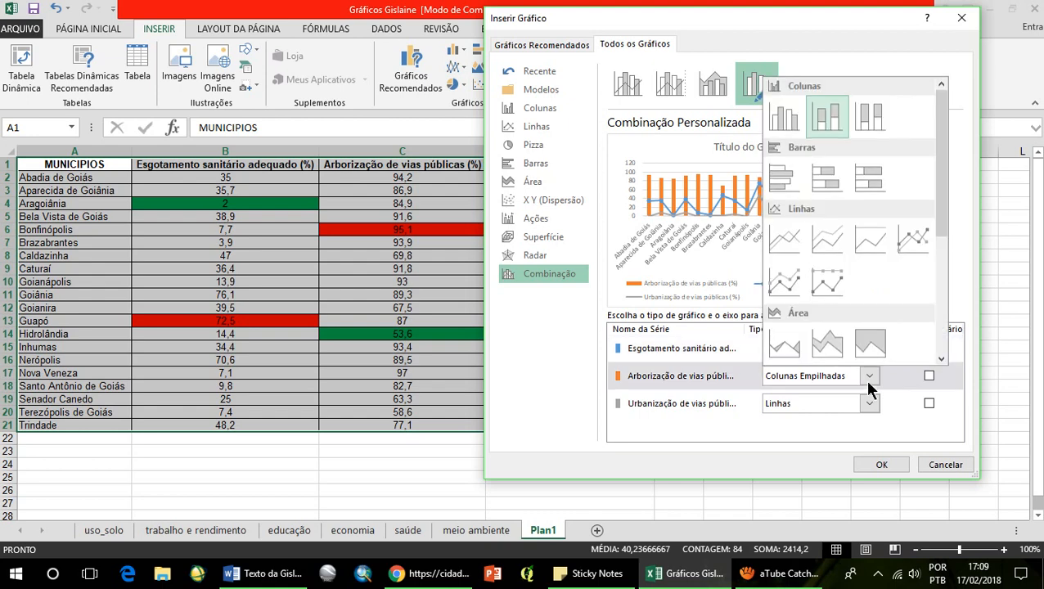
left_click(912, 239)
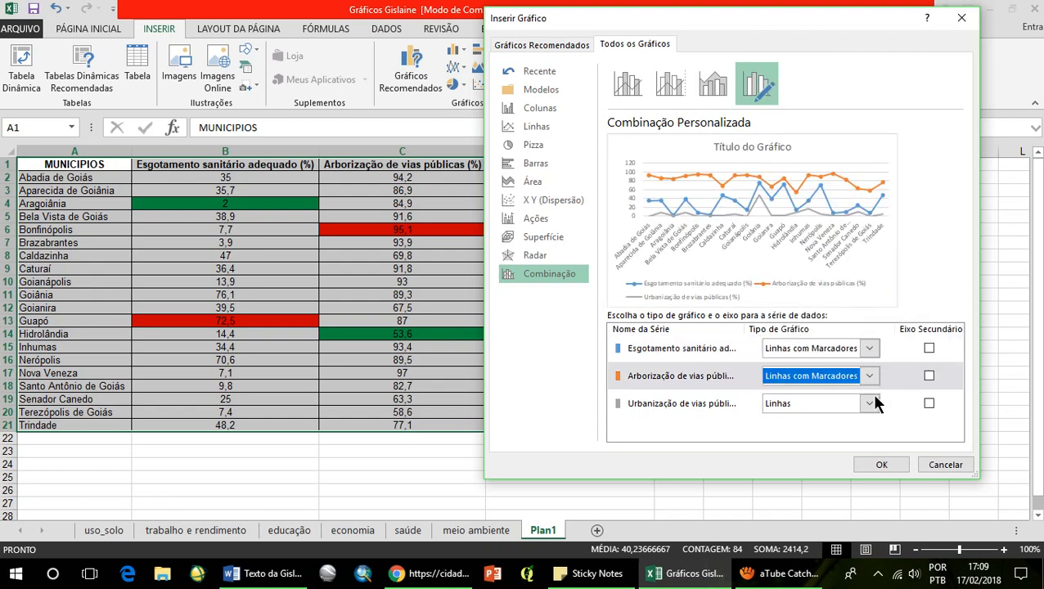
left_click(869, 402)
left_click(908, 269)
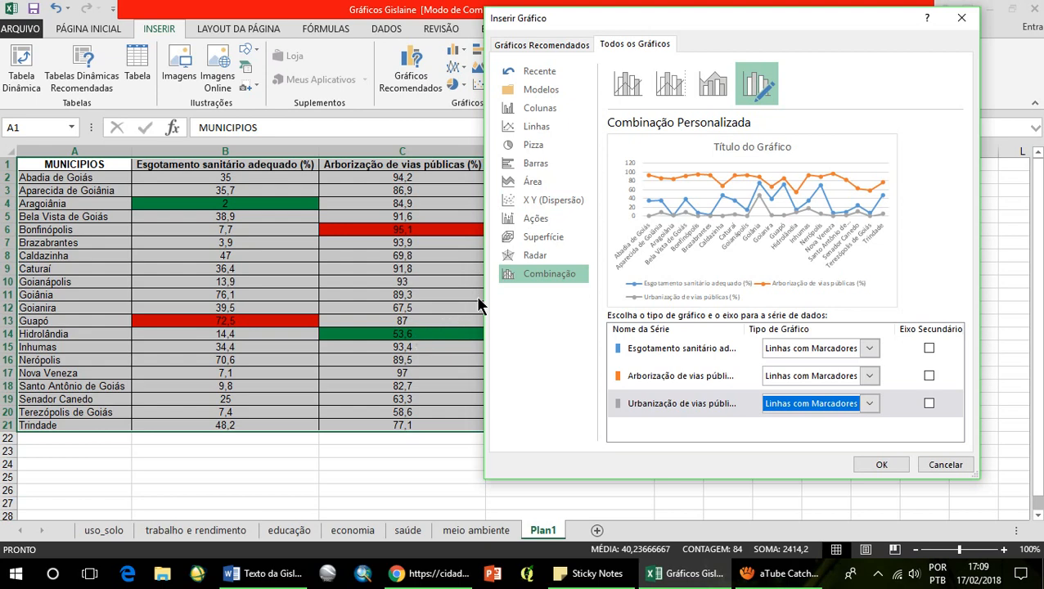
Plot the Urbanização de vias públicas series on the secondary axis and insert the custom combination chart.
left_click_drag(627, 25, 810, 31)
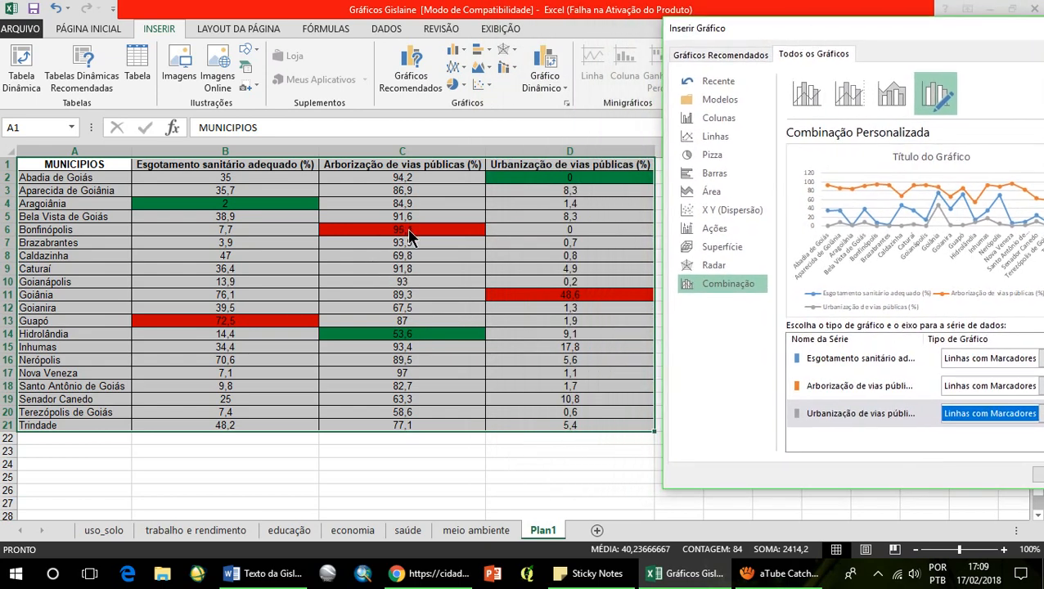
left_click_drag(898, 36, 919, 32)
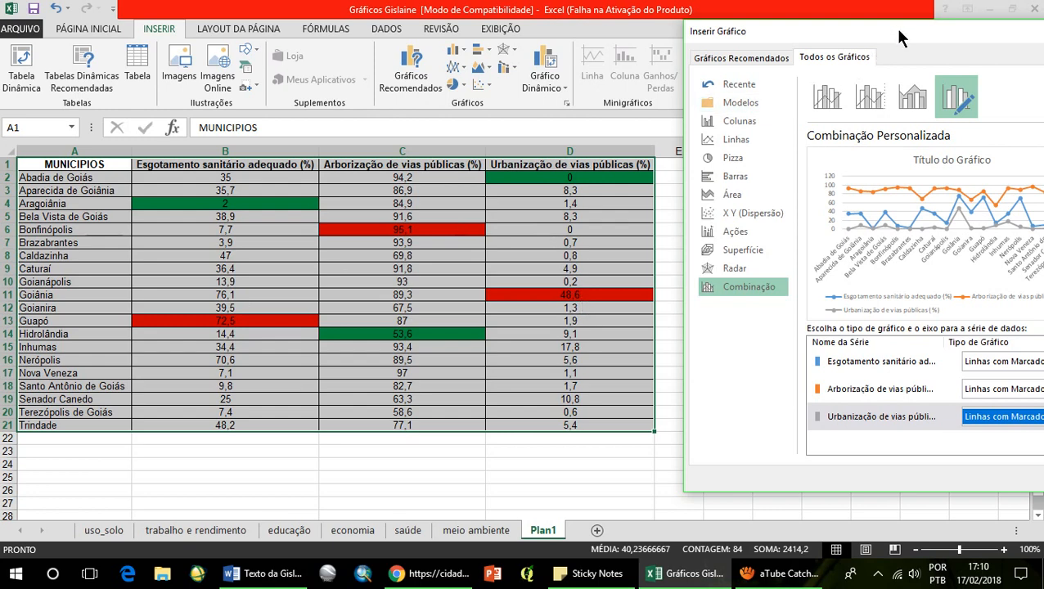
left_click_drag(920, 37, 510, 33)
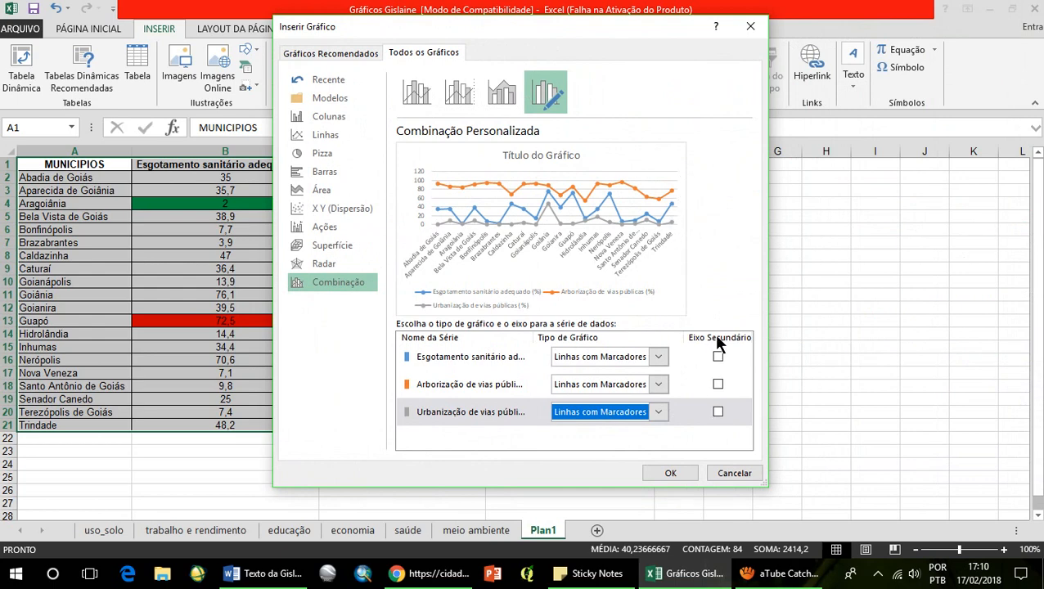
left_click(719, 413)
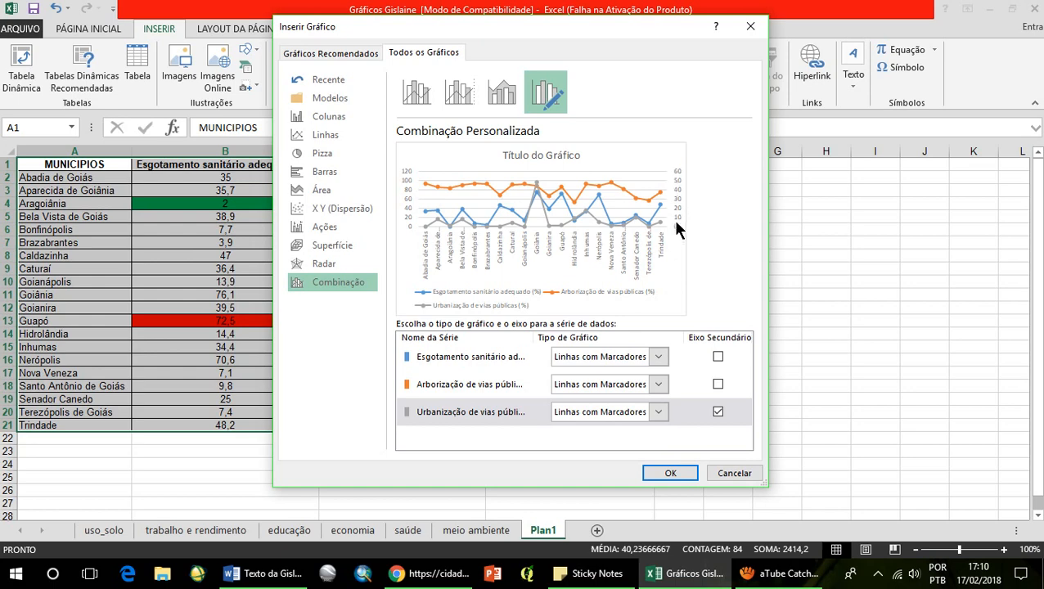
left_click_drag(617, 29, 644, 47)
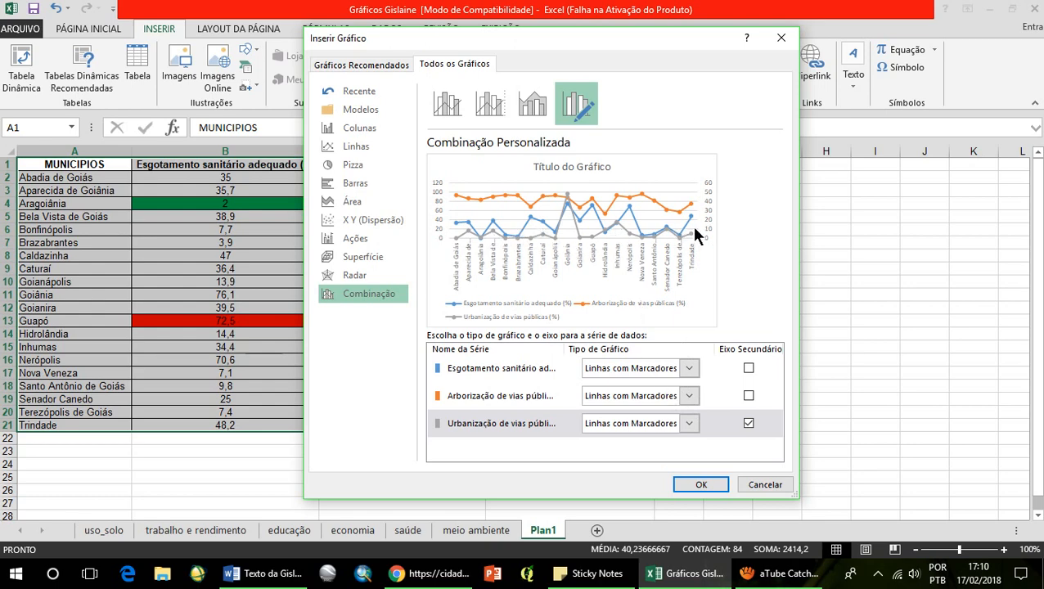
left_click(697, 485)
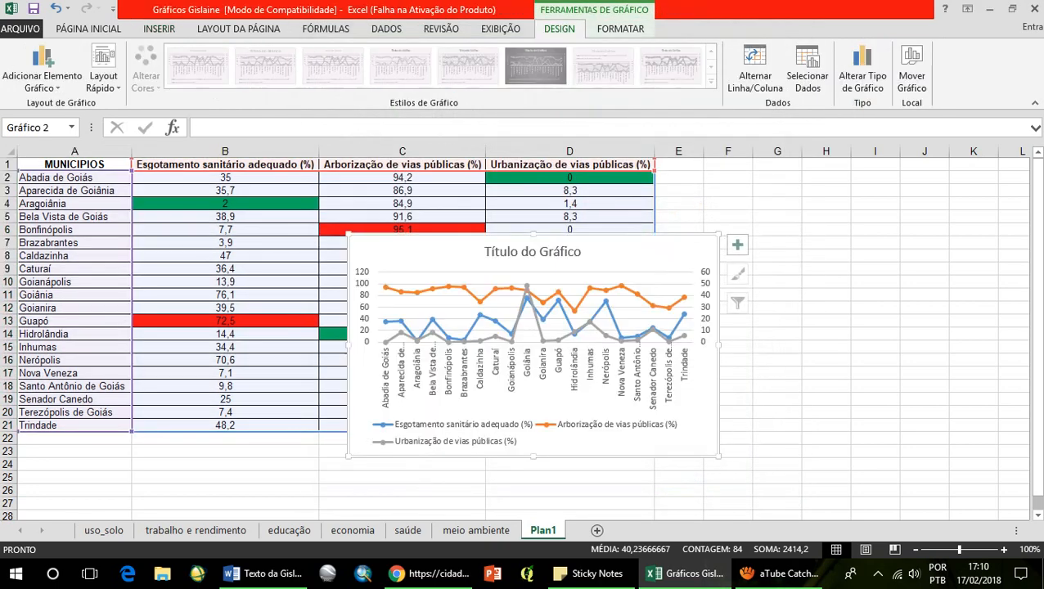
Enlarge the new chart to about twice its area and move it further right and slightly up over the sheet.
left_click_drag(1036, 442, 1036, 476)
left_click(1038, 514)
left_click(1037, 513)
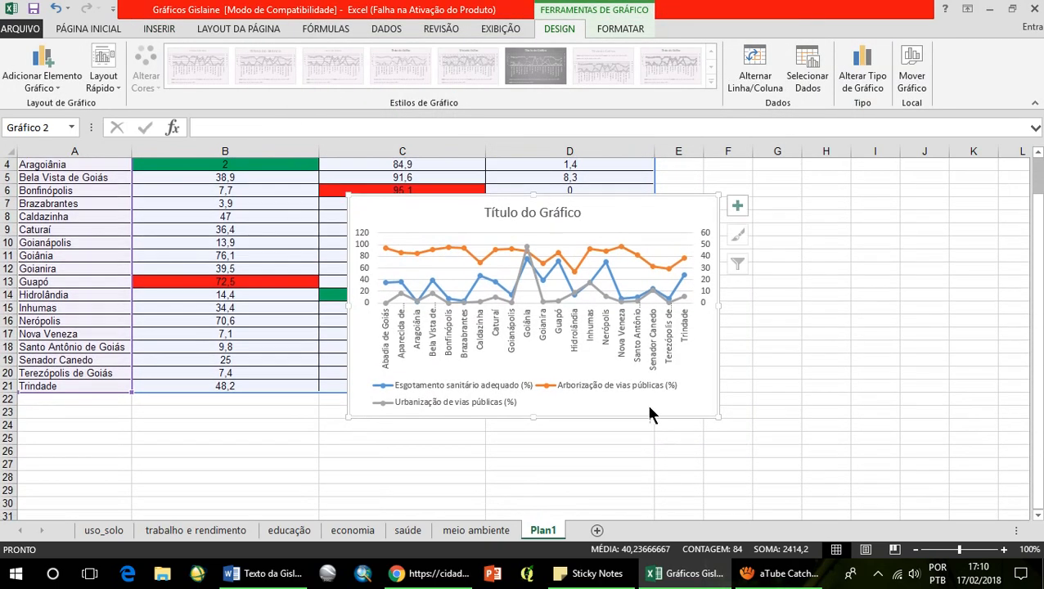
left_click_drag(717, 418, 910, 508)
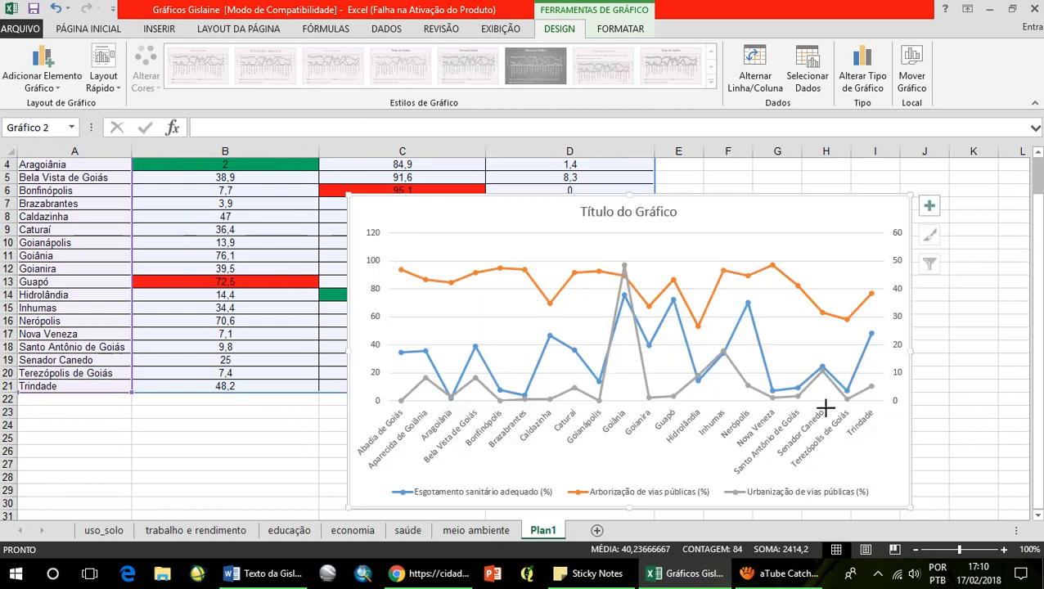
left_click_drag(523, 210, 580, 187)
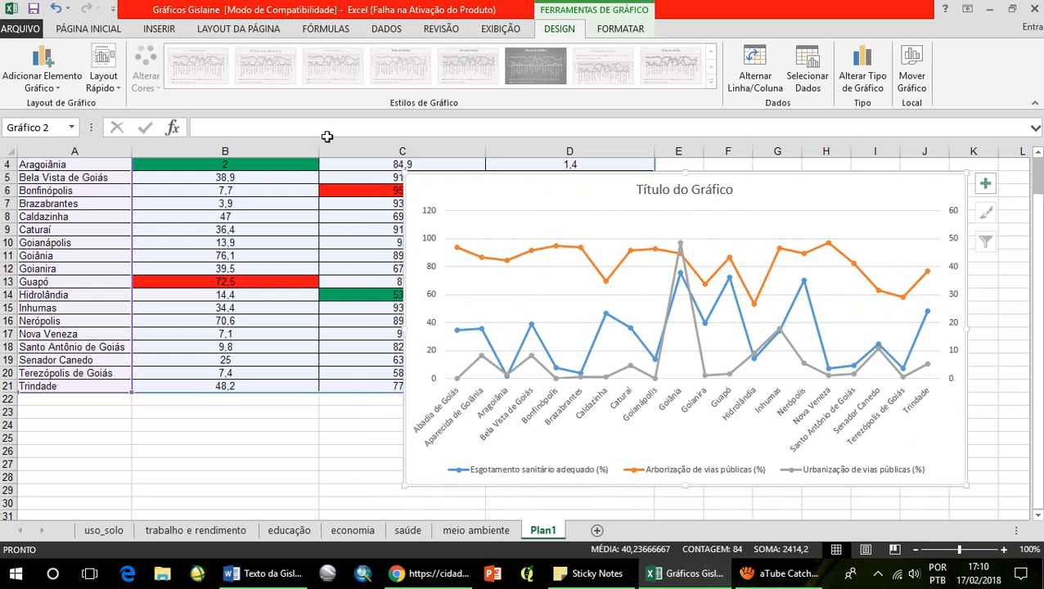
Add axis titles to the chart and delete the horizontal axis title, keeping the two vertical ones.
left_click(94, 30)
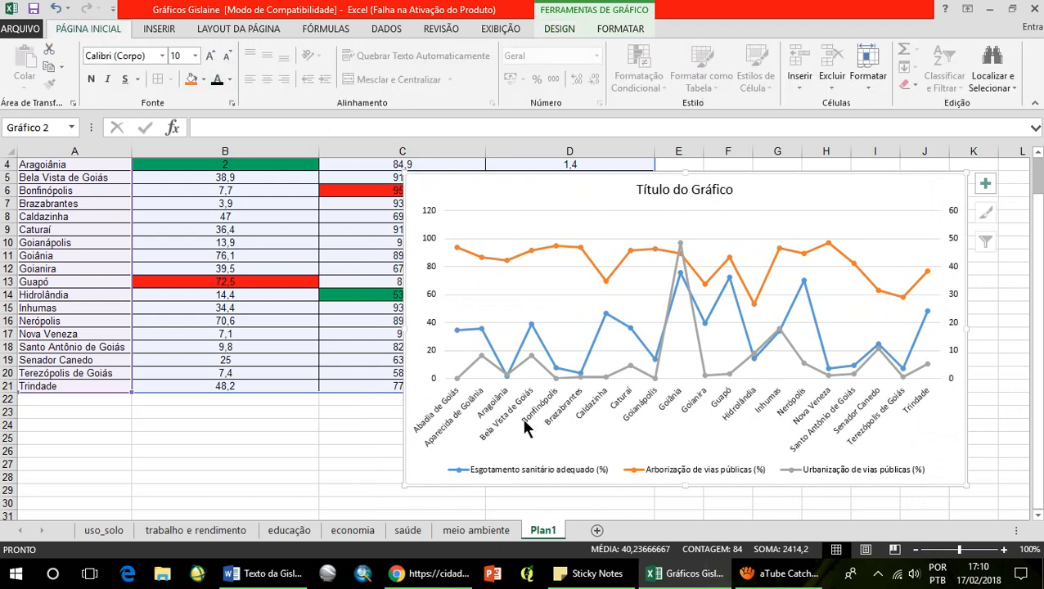
left_click(986, 187)
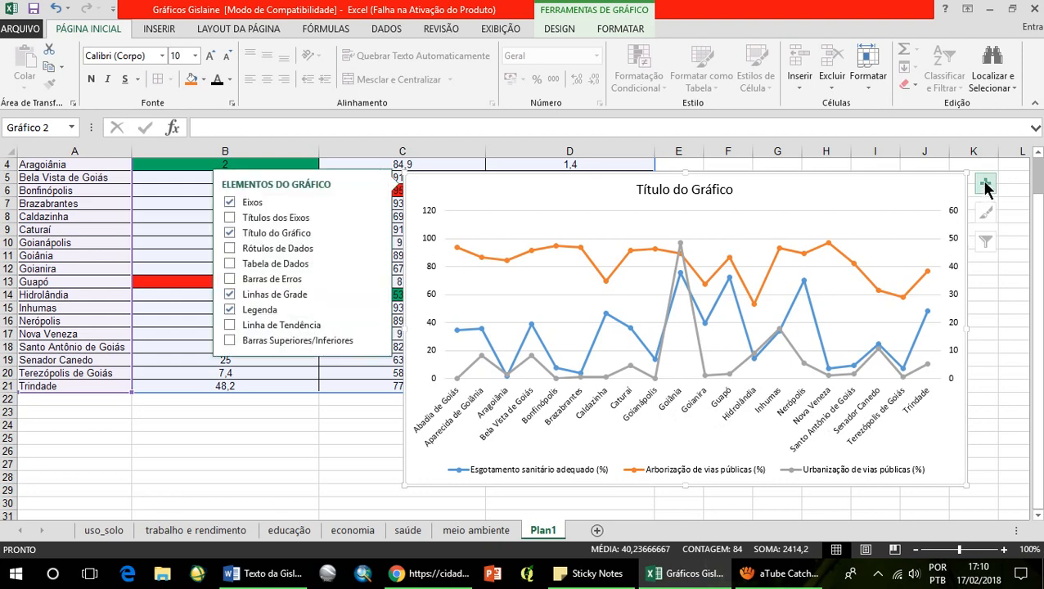
left_click(229, 219)
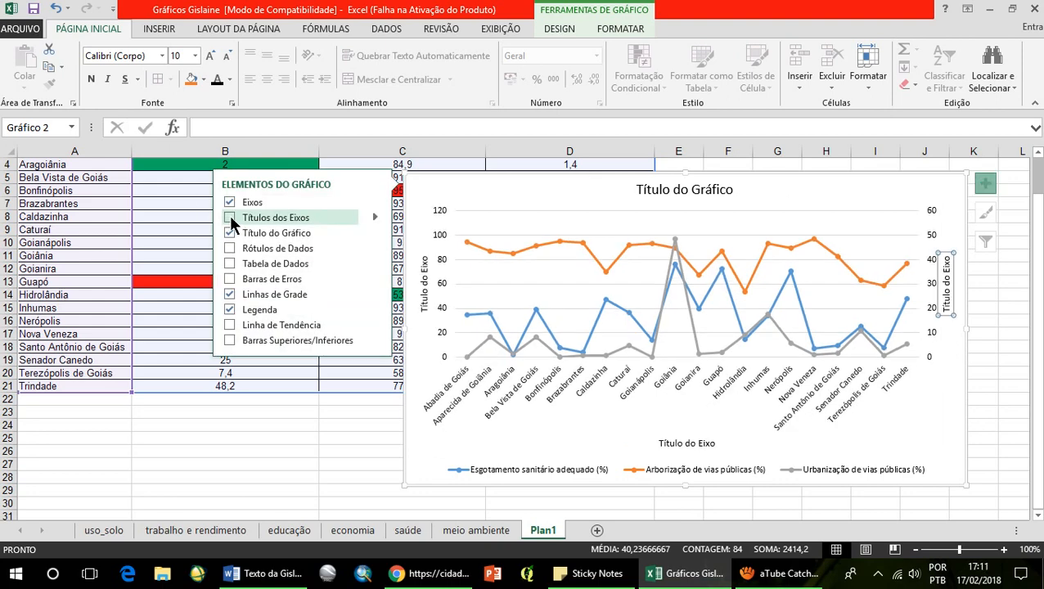
left_click(230, 217)
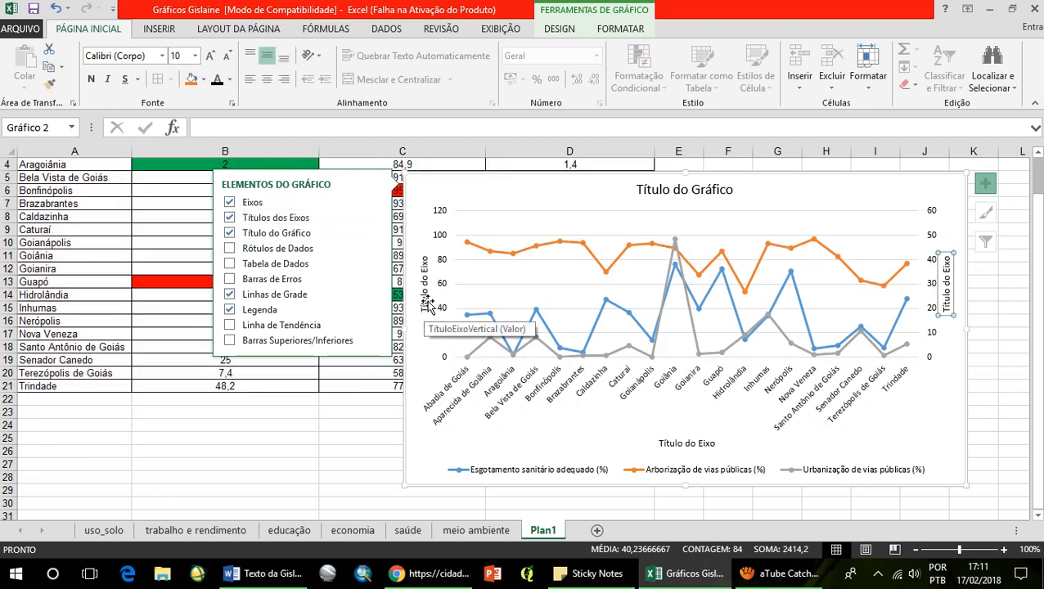
left_click(693, 435)
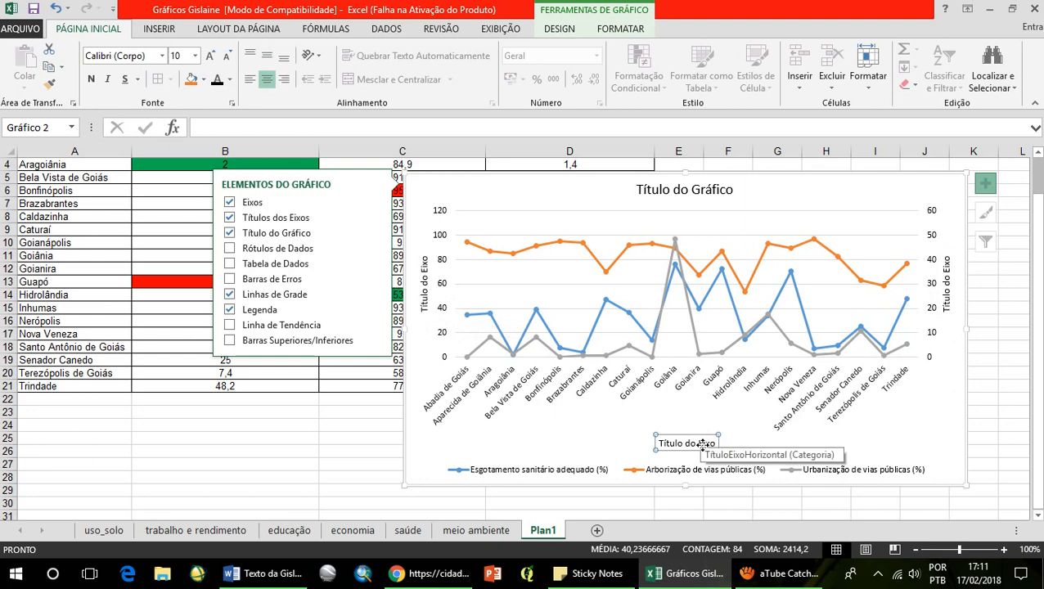
key("Delete")
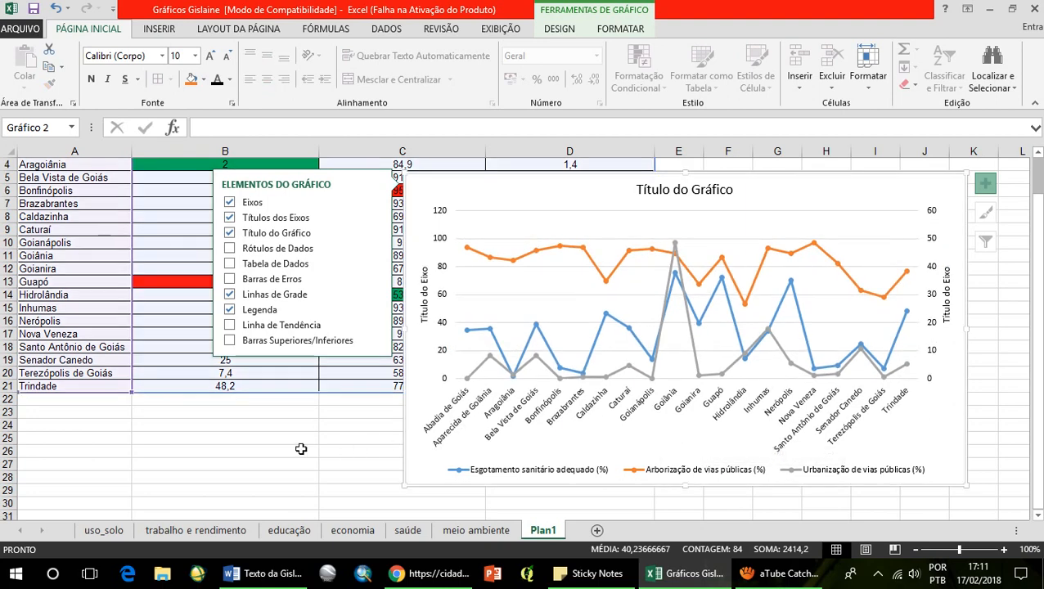
Replace the chart's placeholder title with "Meio Ambiente Urbano".
left_click(668, 186)
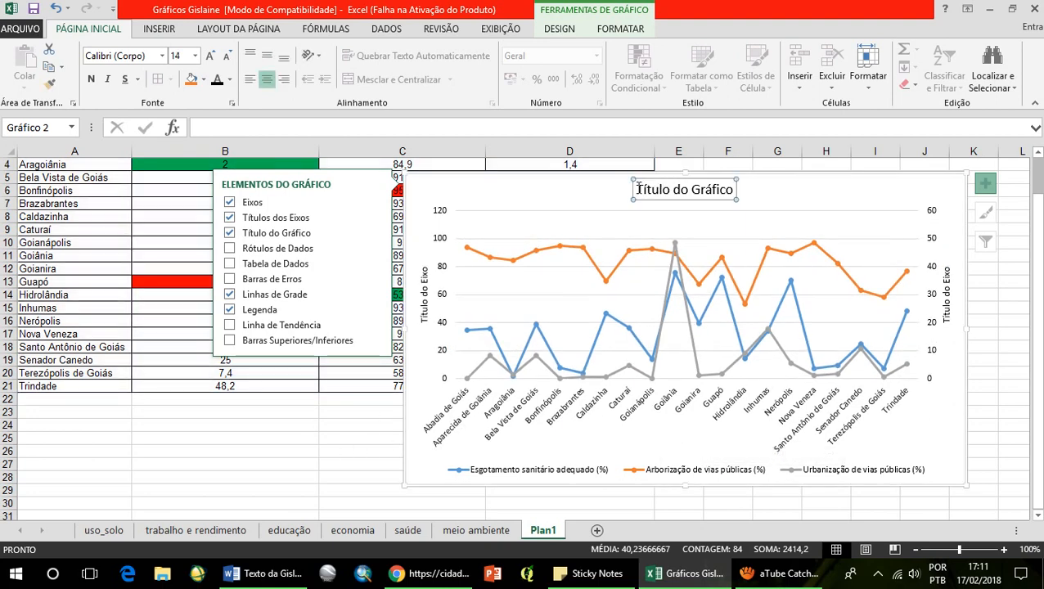
left_click_drag(639, 189, 734, 190)
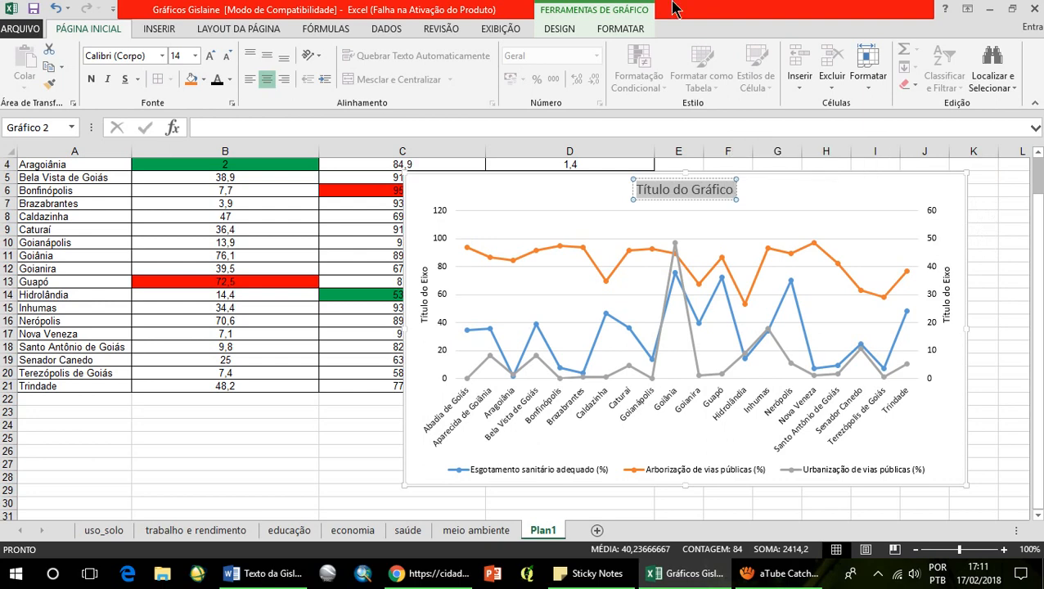
type("Meio")
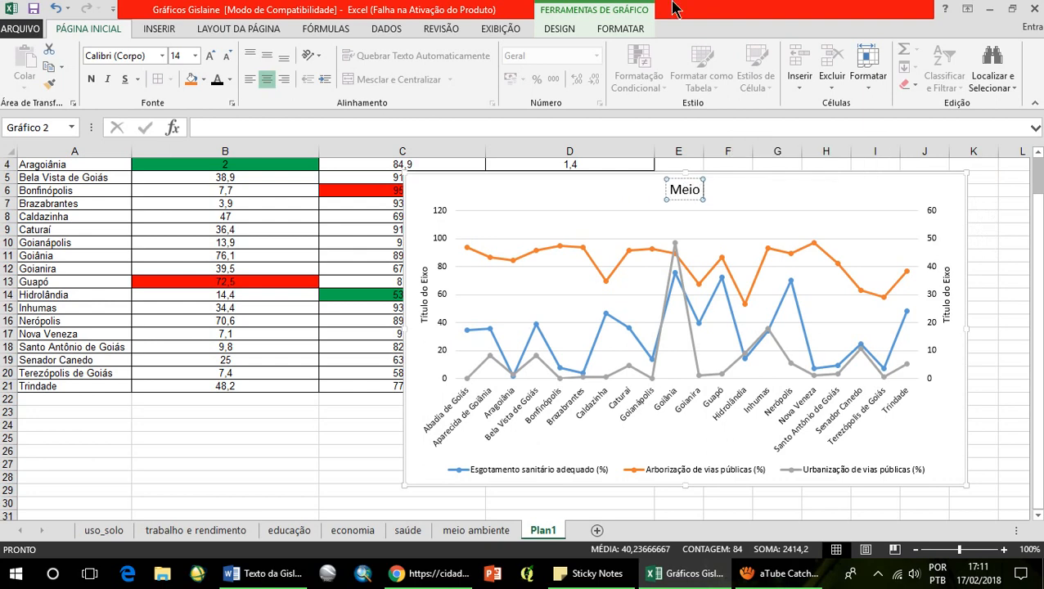
type(" Ambiente")
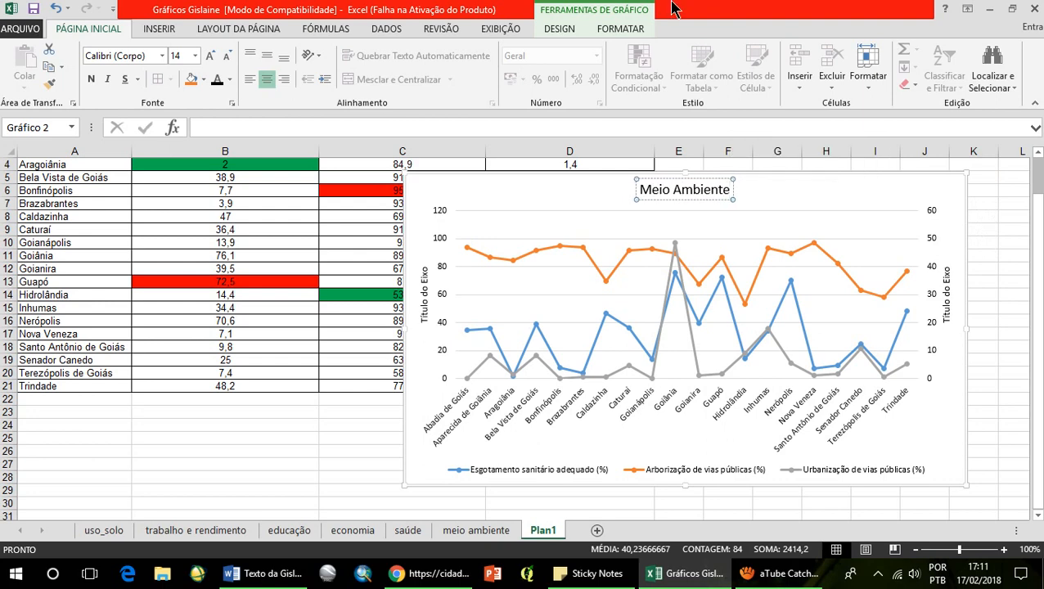
left_click(236, 426)
scroll(236, 434, "up", 1)
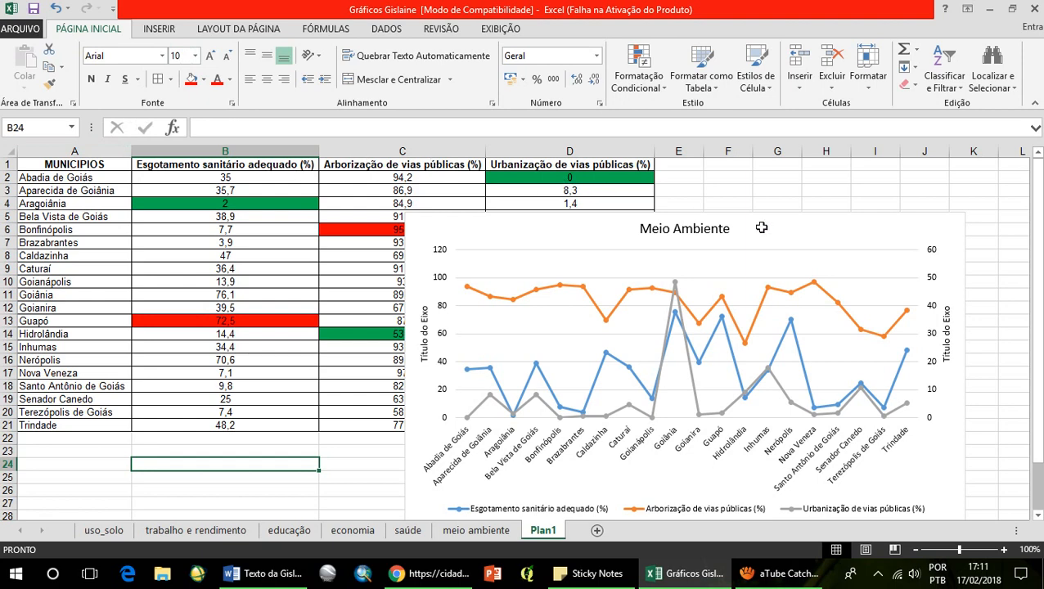
left_click(732, 229)
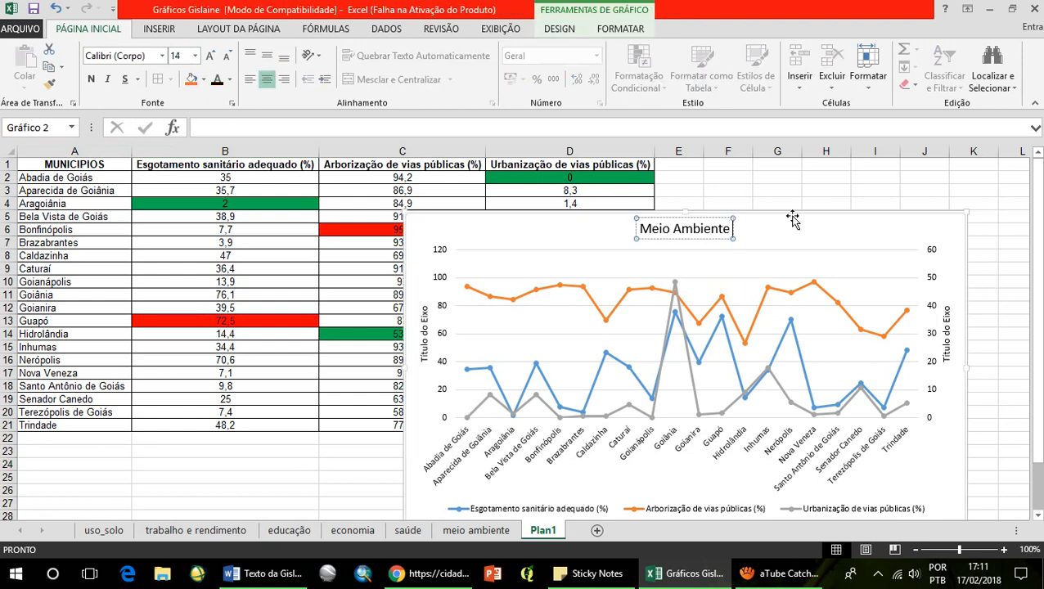
type("Urbano")
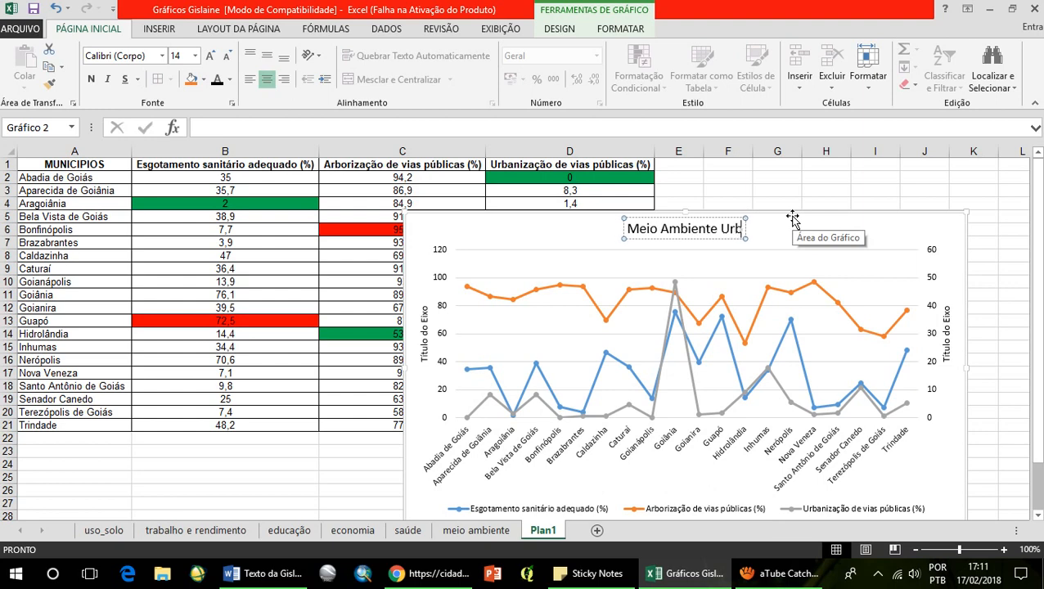
left_click(791, 175)
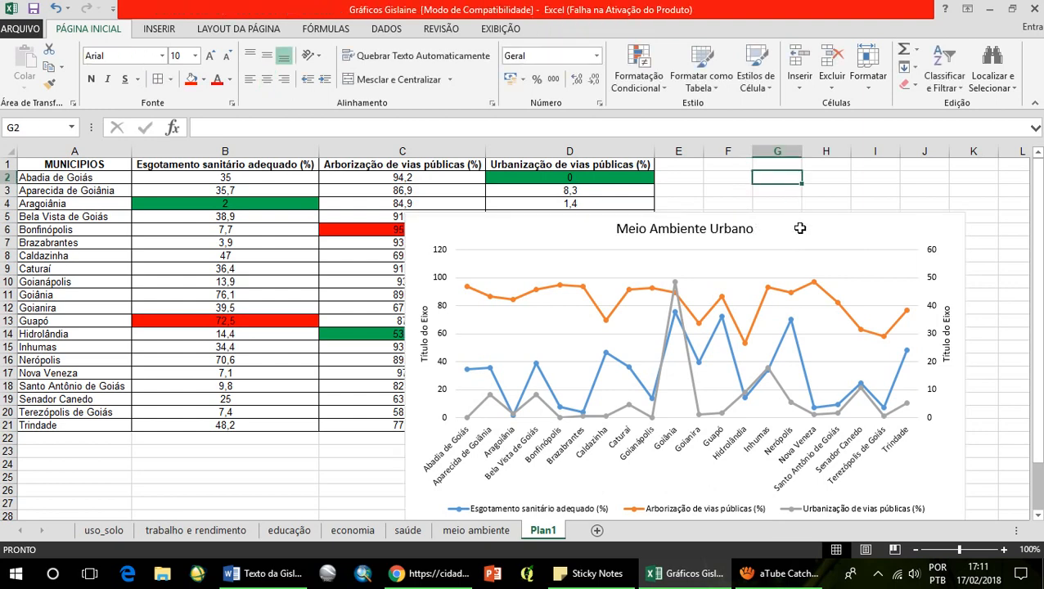
Replace the primary vertical axis title with "Esgatamento e Arborização (%)".
scroll(720, 262, "down", 1)
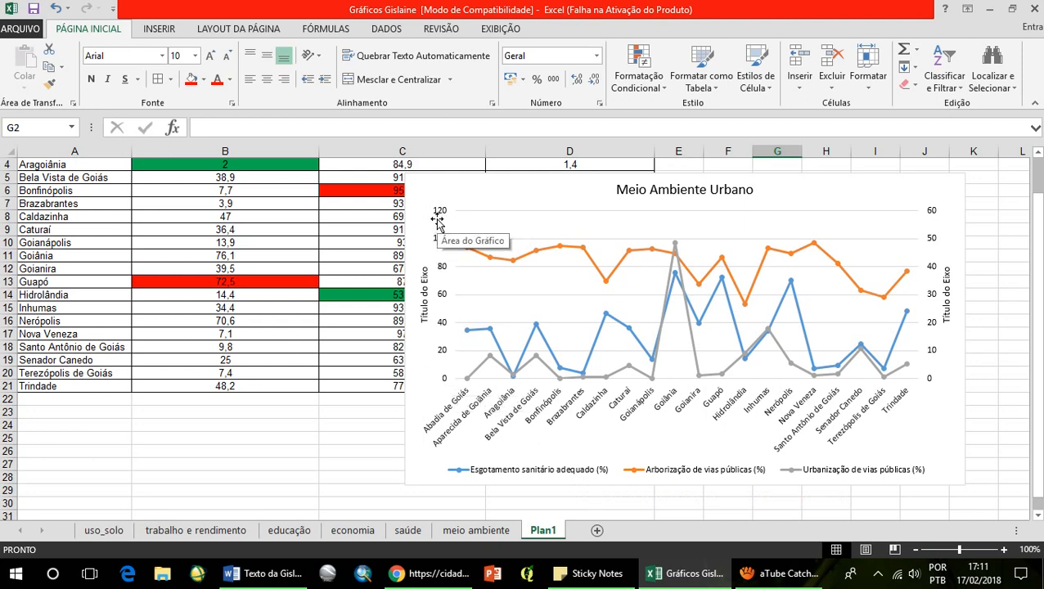
left_click(419, 321)
scroll(373, 411, "up", 1)
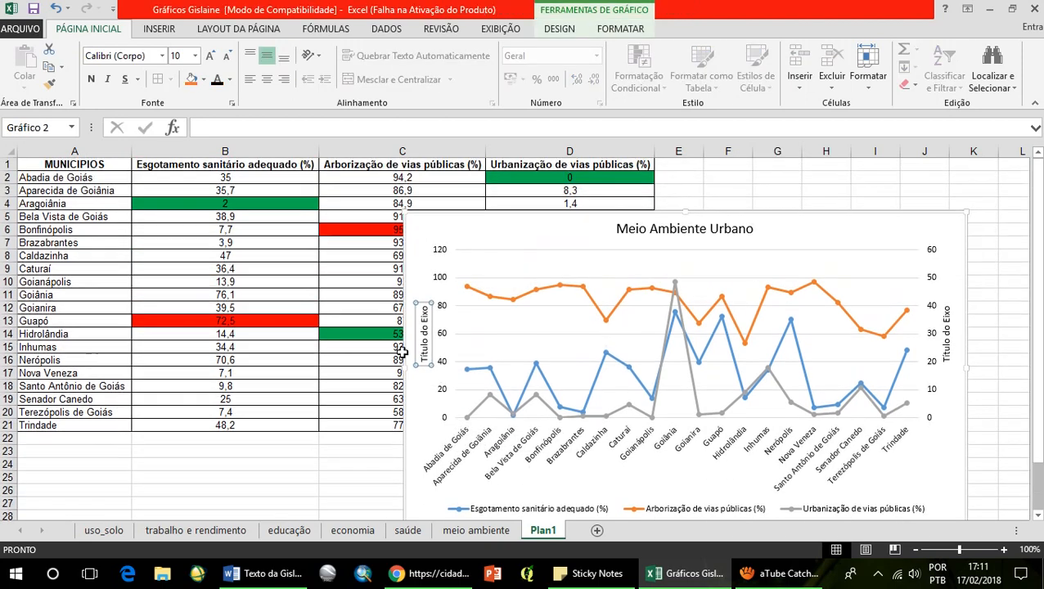
left_click_drag(423, 304, 424, 362)
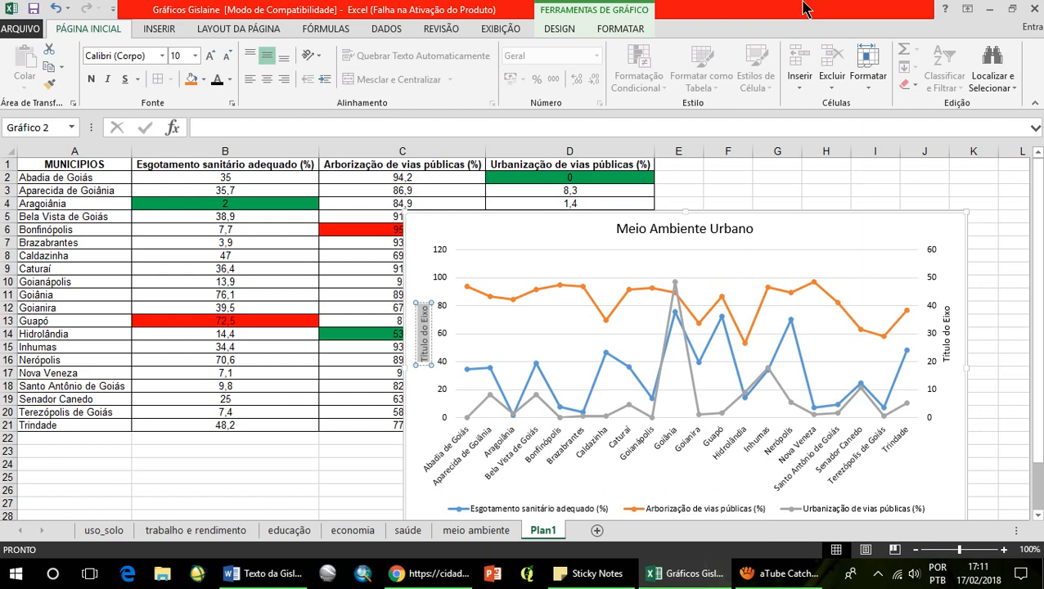
type("Esg")
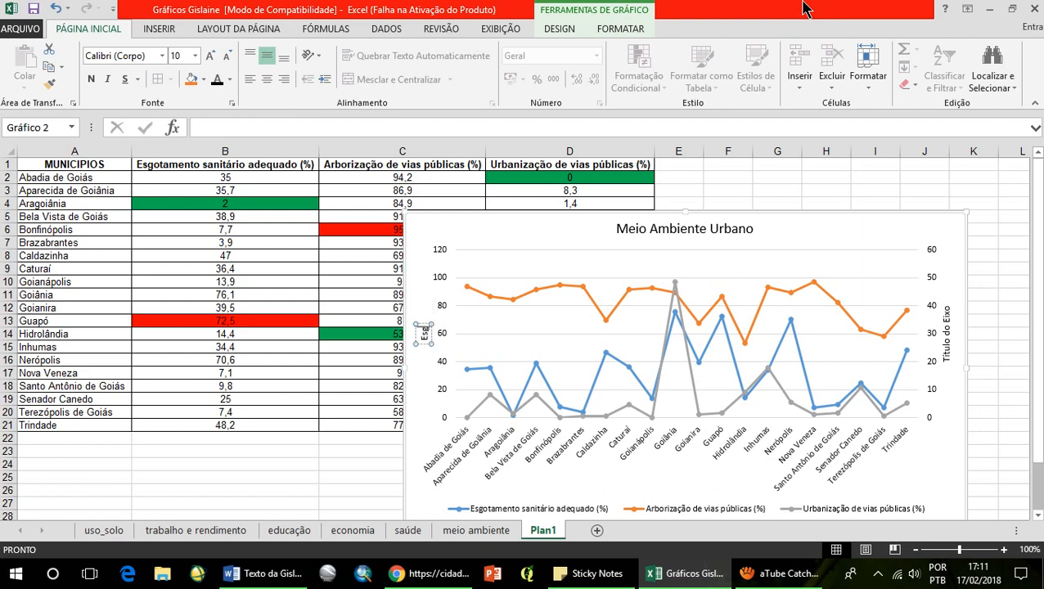
type("otamento e")
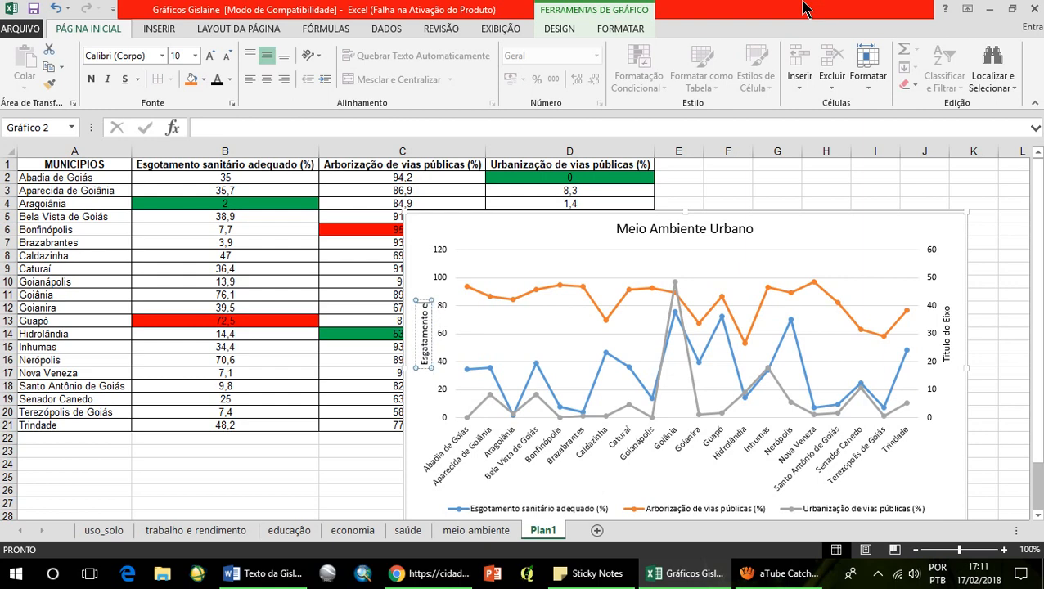
type(" Arborização")
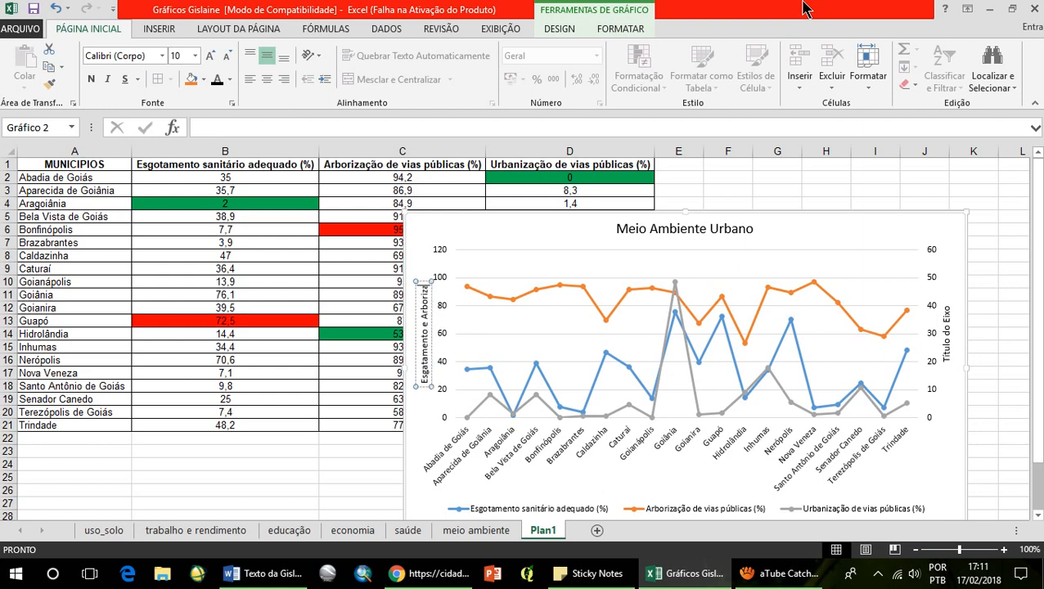
type(" (%")
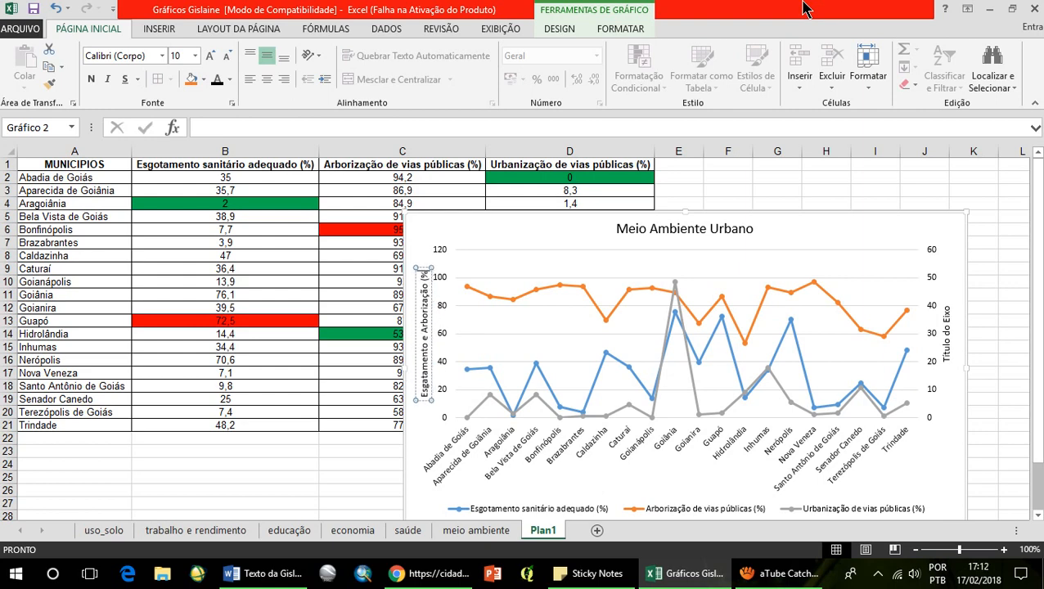
type(")")
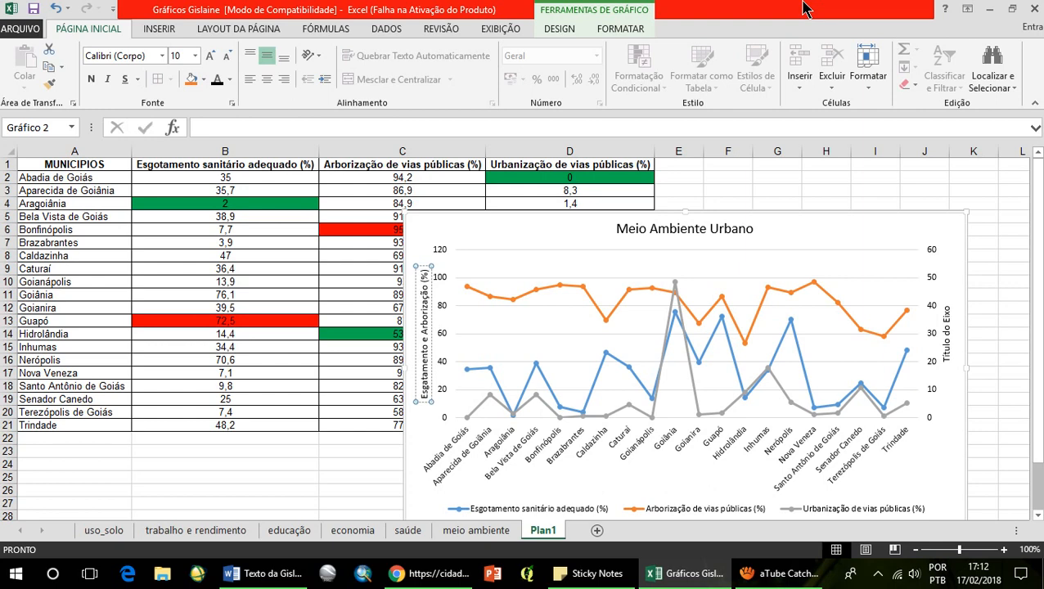
Replace the secondary vertical axis title with "Urbanização (%)" and deselect the chart.
left_click(946, 348)
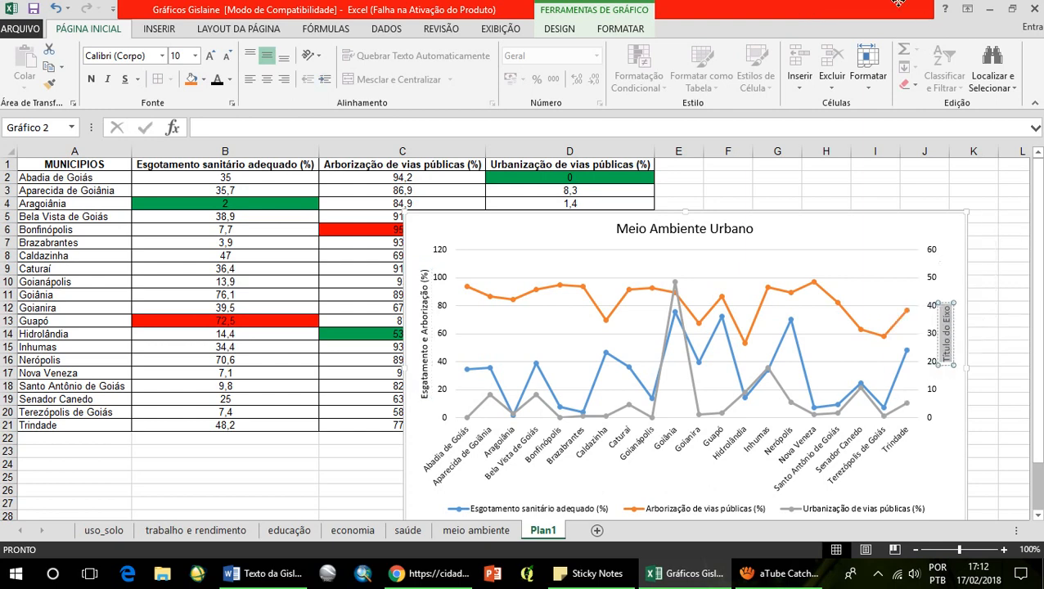
type("Urbanização")
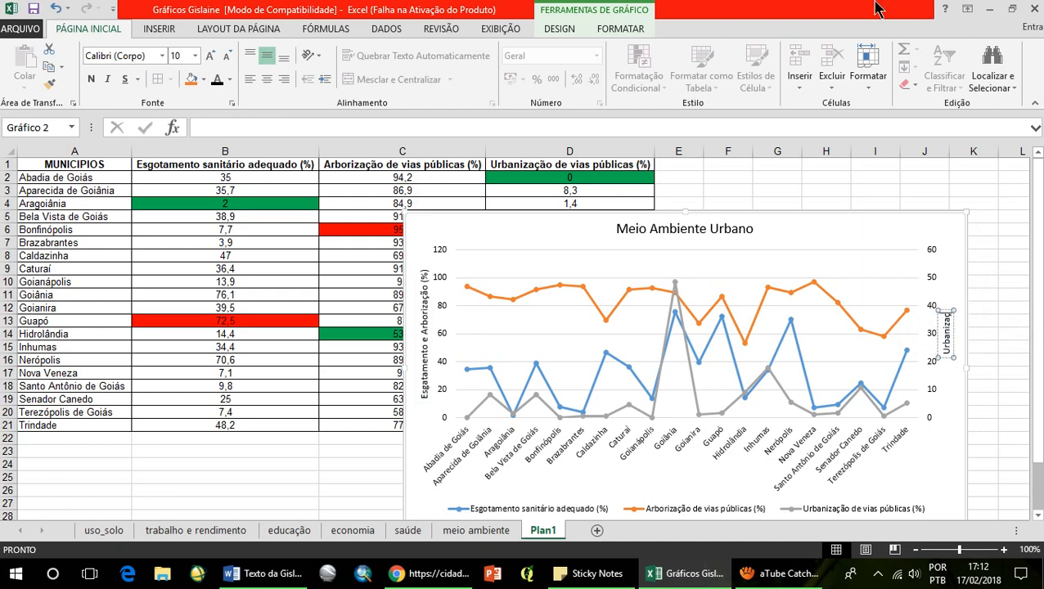
type(" (")
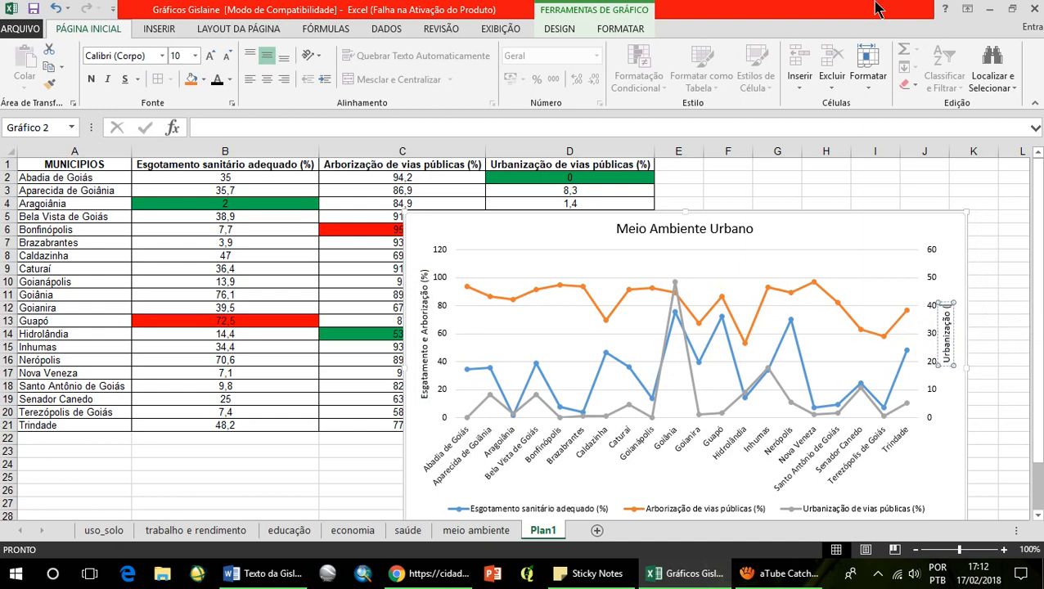
type("%")
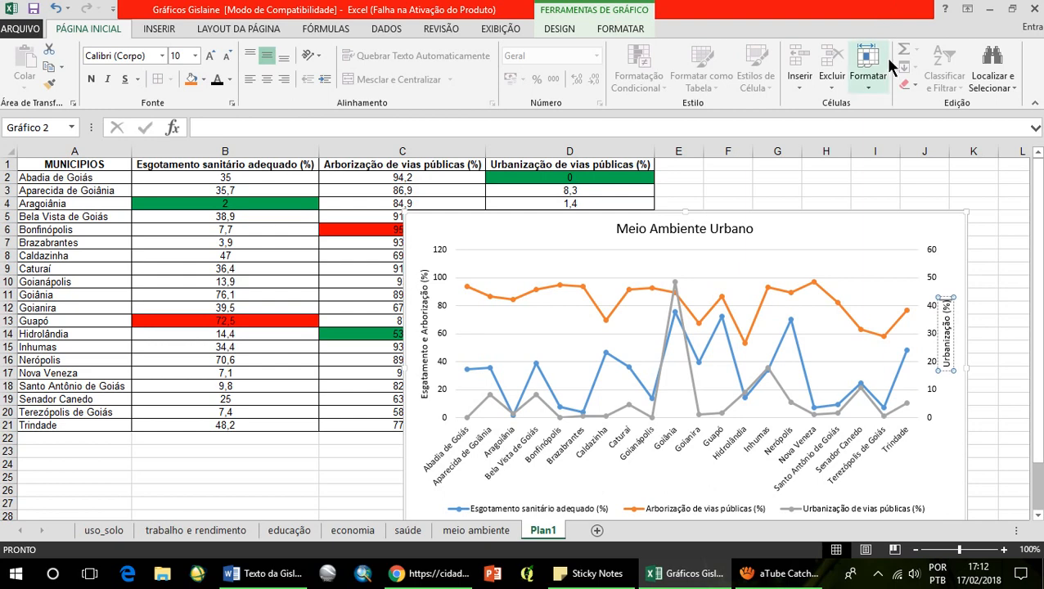
type(")")
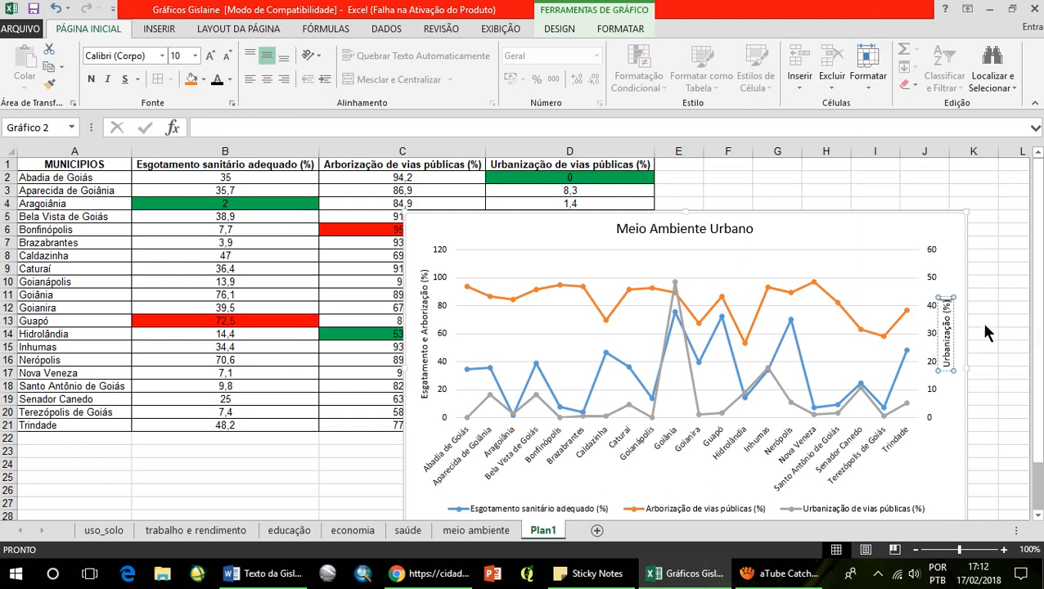
left_click(984, 319)
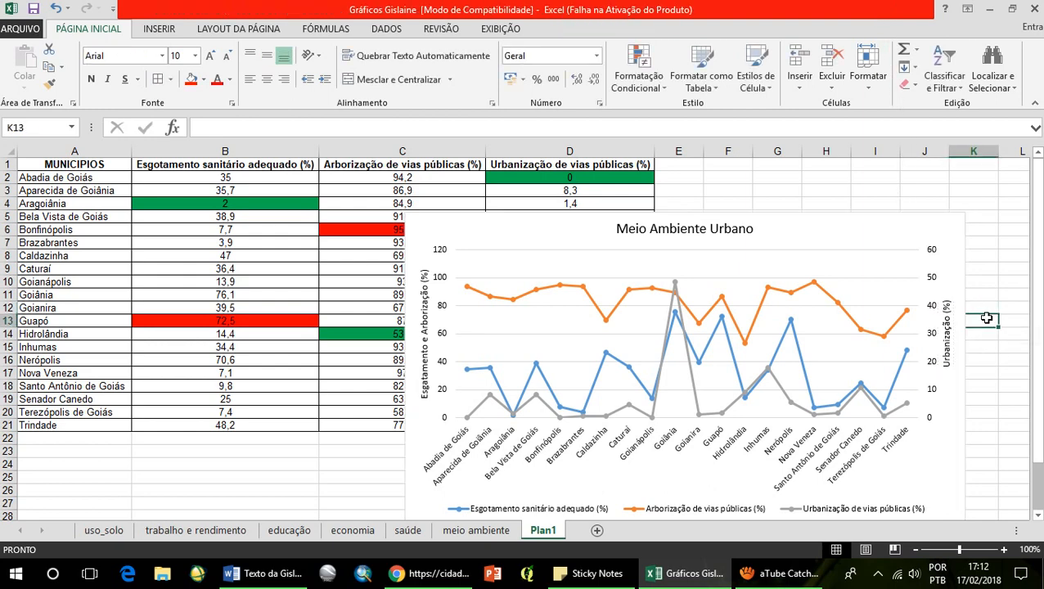
left_click(442, 278)
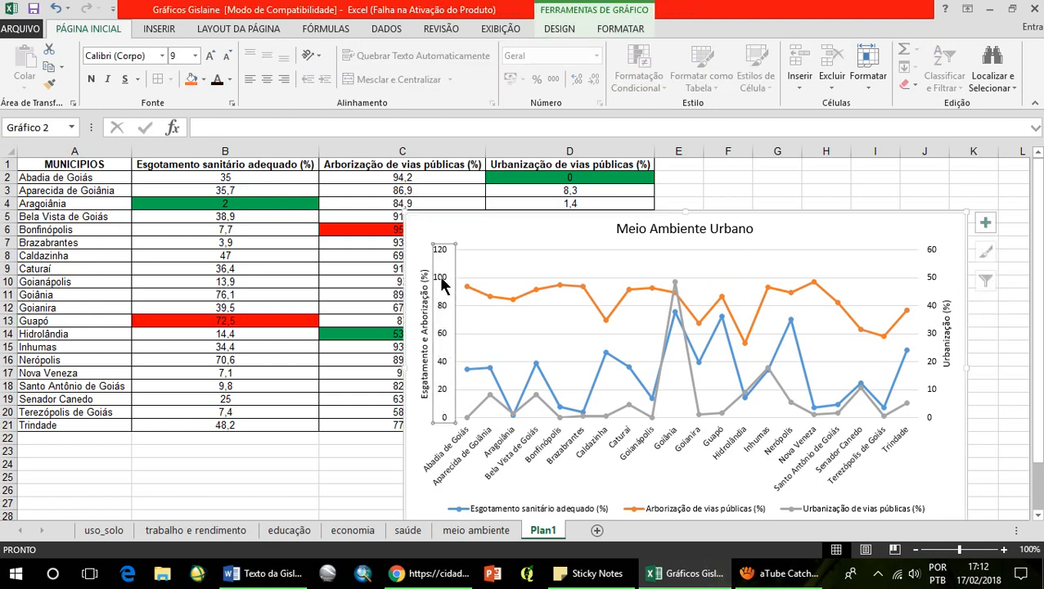
right_click(441, 278)
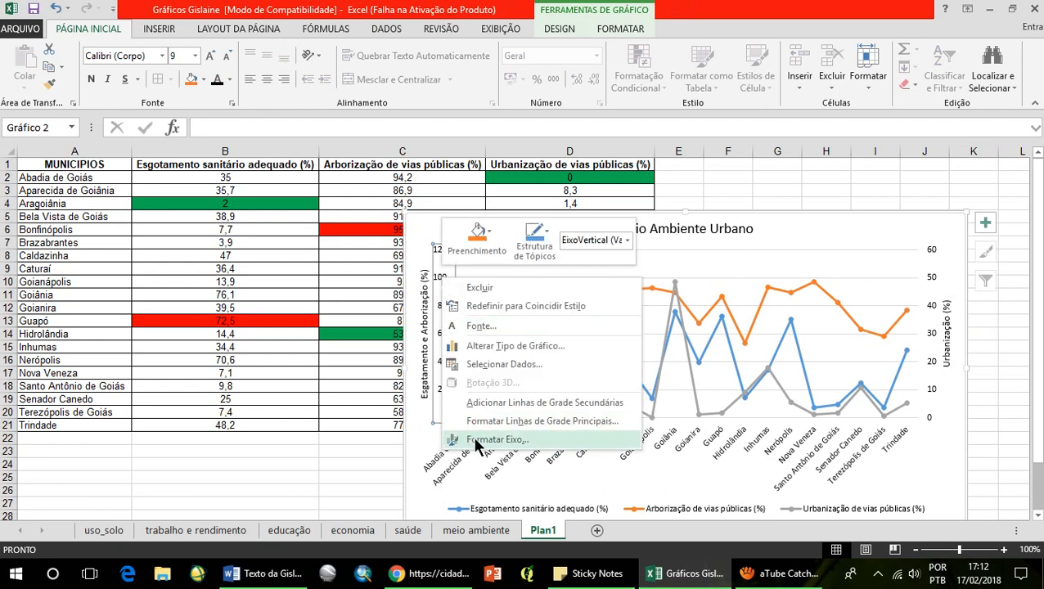
left_click(478, 440)
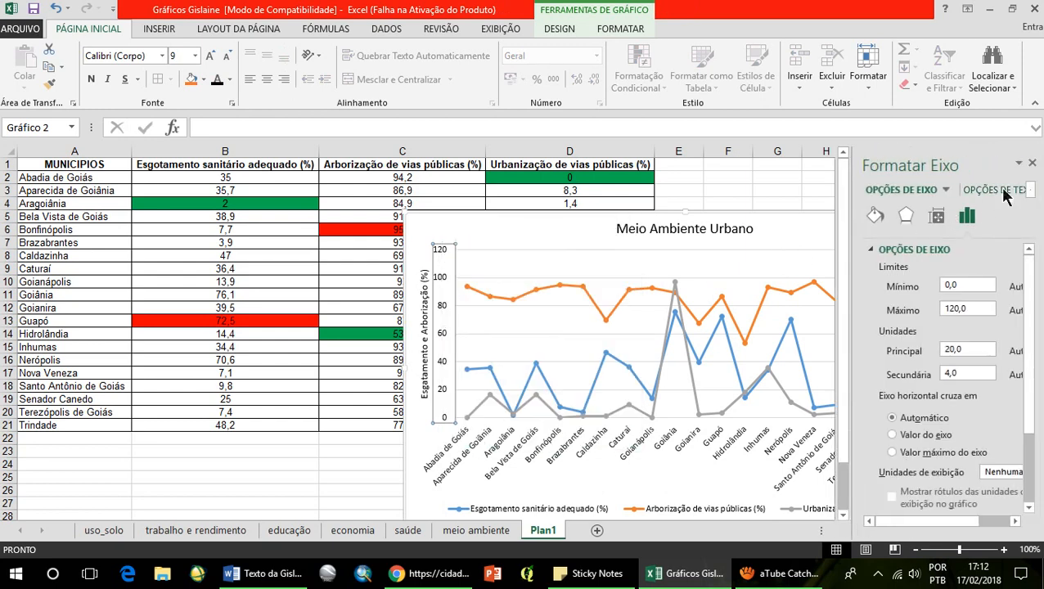
left_click(1036, 163)
right_click(439, 303)
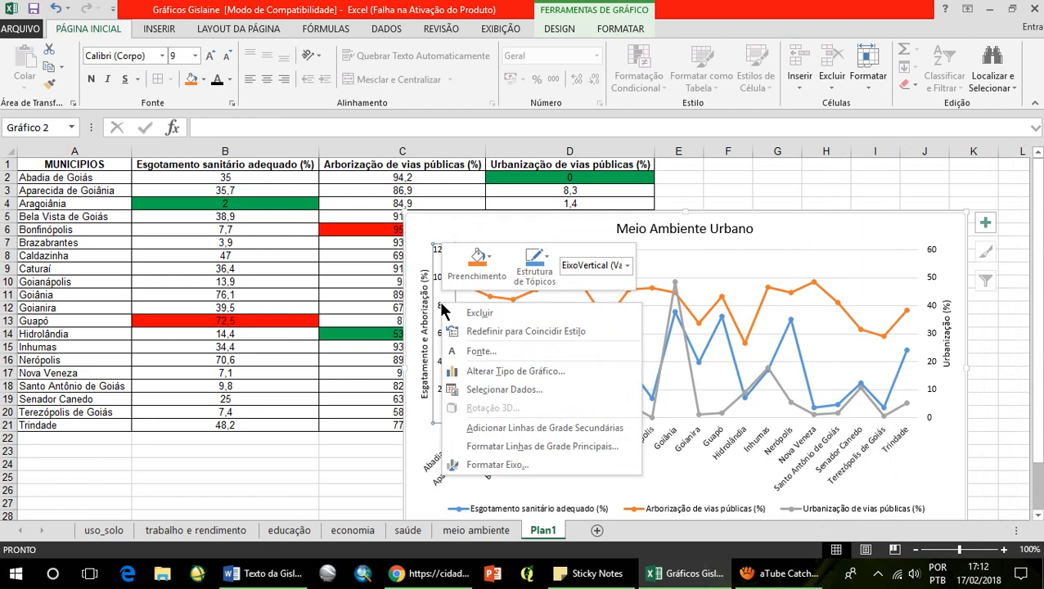
left_click(926, 309)
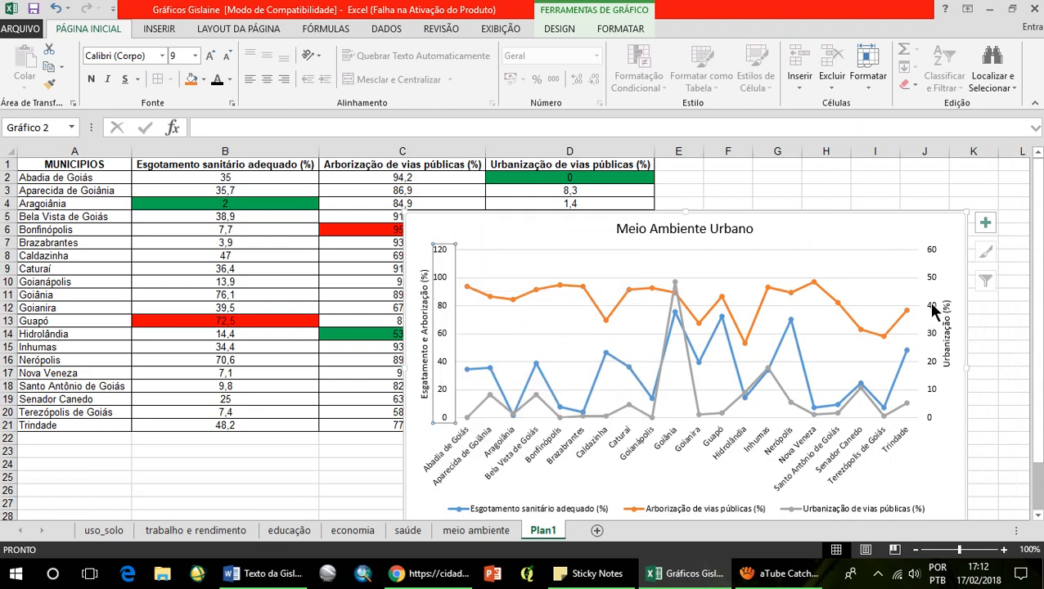
Move the chart clear of the data table, beside column D with its upper edge at row 2.
left_click(931, 287)
left_click_drag(797, 231, 752, 332)
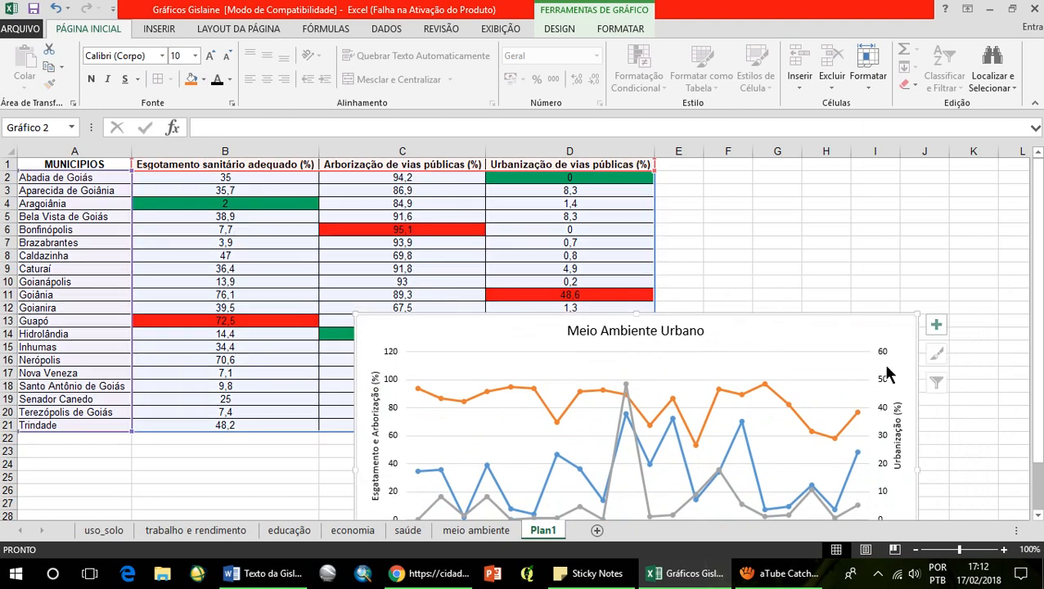
left_click(885, 378)
right_click(882, 380)
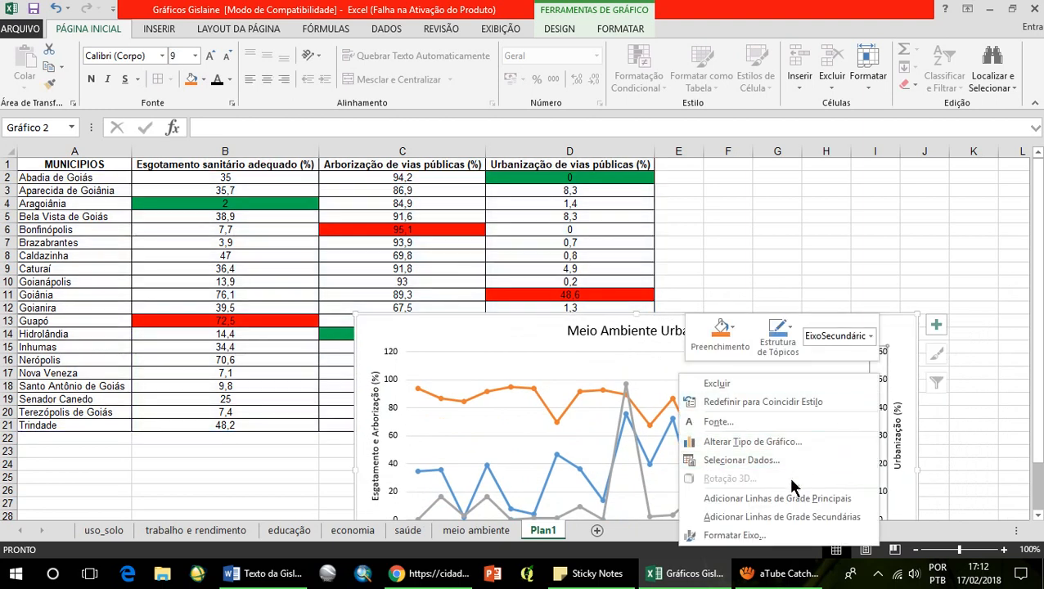
key("Escape")
left_click_drag(387, 342, 725, 193)
left_click_drag(1006, 507, 1034, 505)
Open the format options of the secondary Urbanização axis and start editing its minimum limit.
left_click(741, 269)
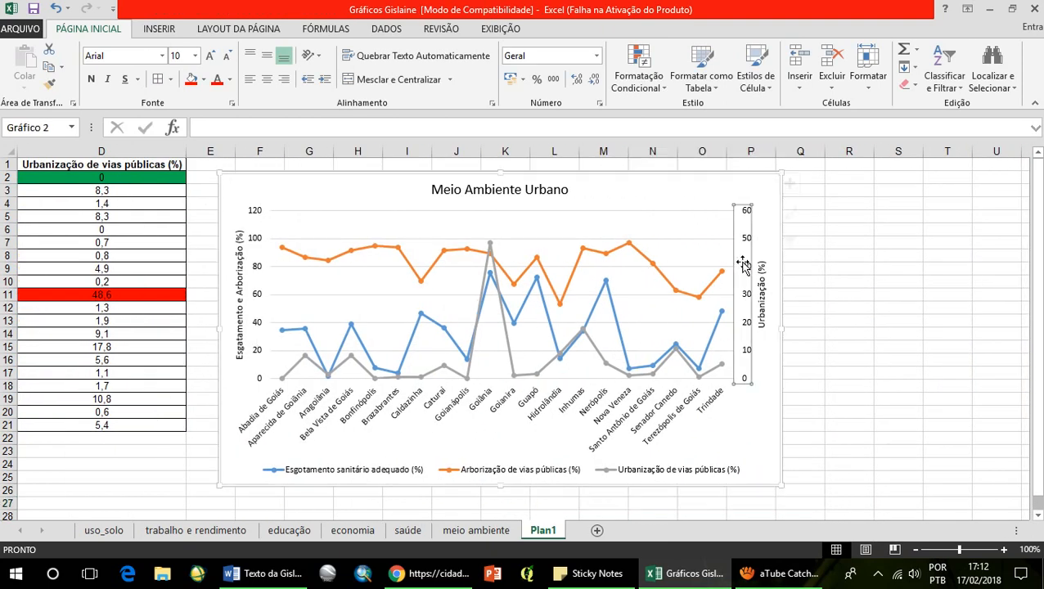
right_click(748, 239)
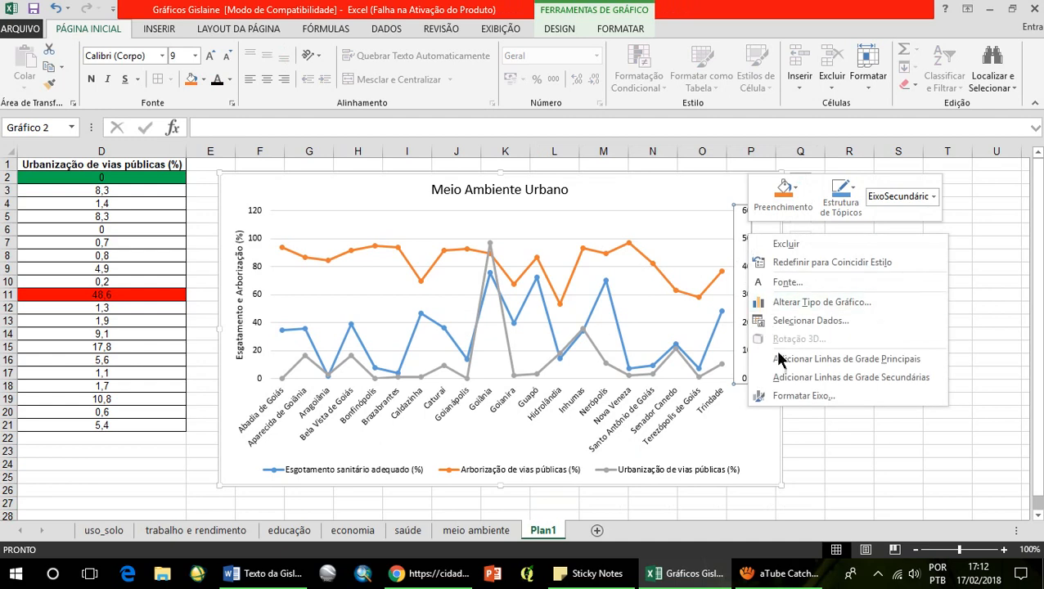
left_click(795, 389)
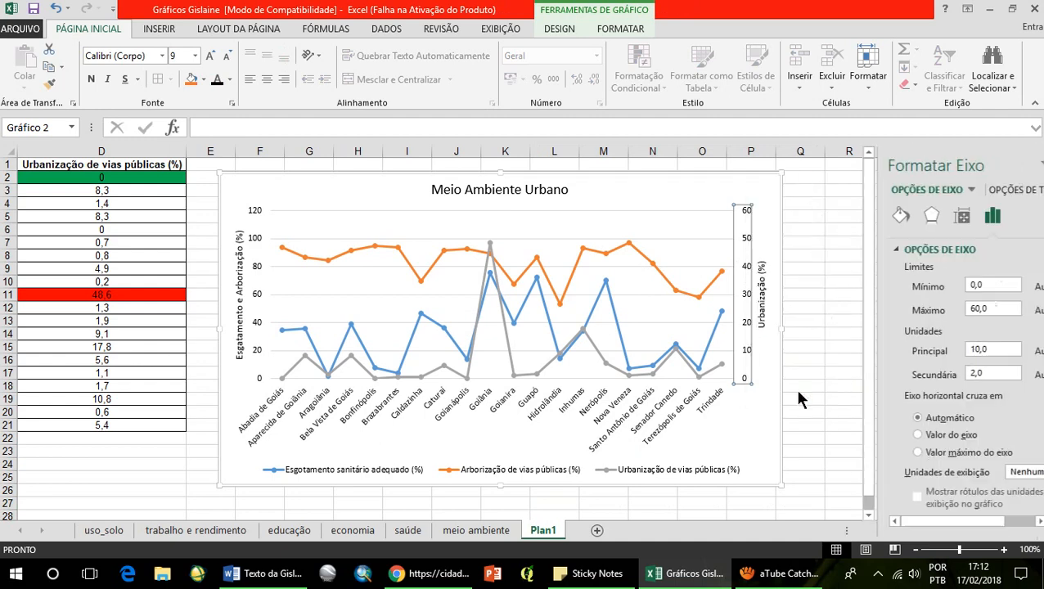
left_click(967, 284)
left_click(966, 308)
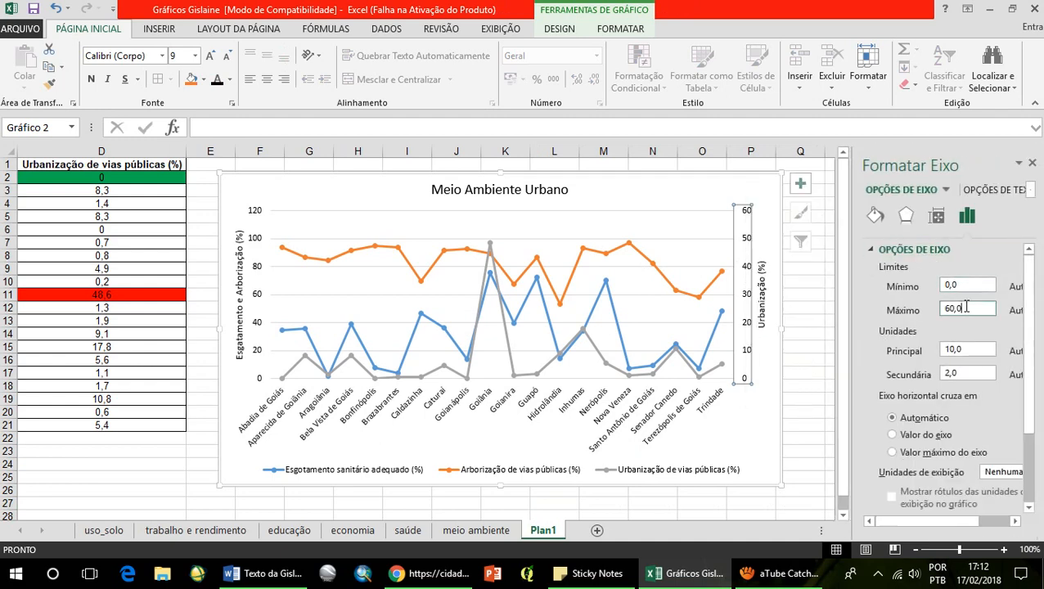
left_click(966, 281)
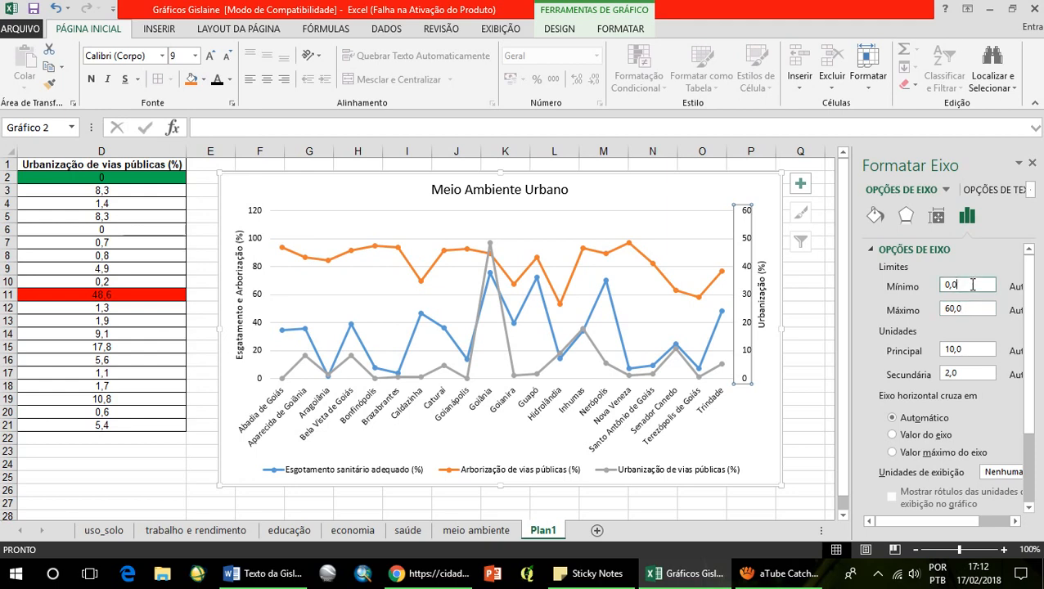